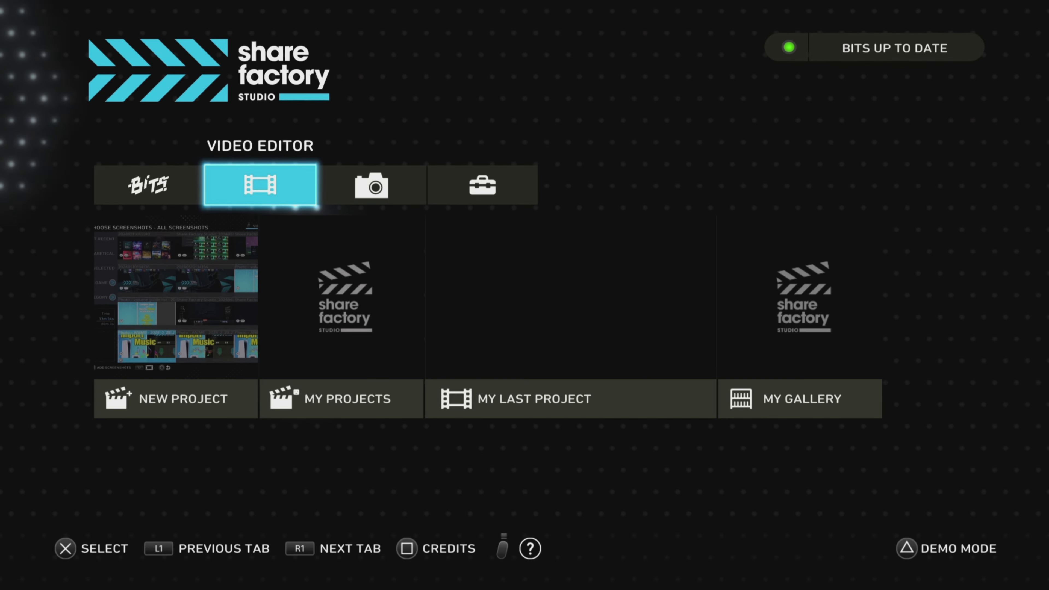
Start a new video project and browse the creator packs down to the ANIME pack.
key(Down)
key(Return)
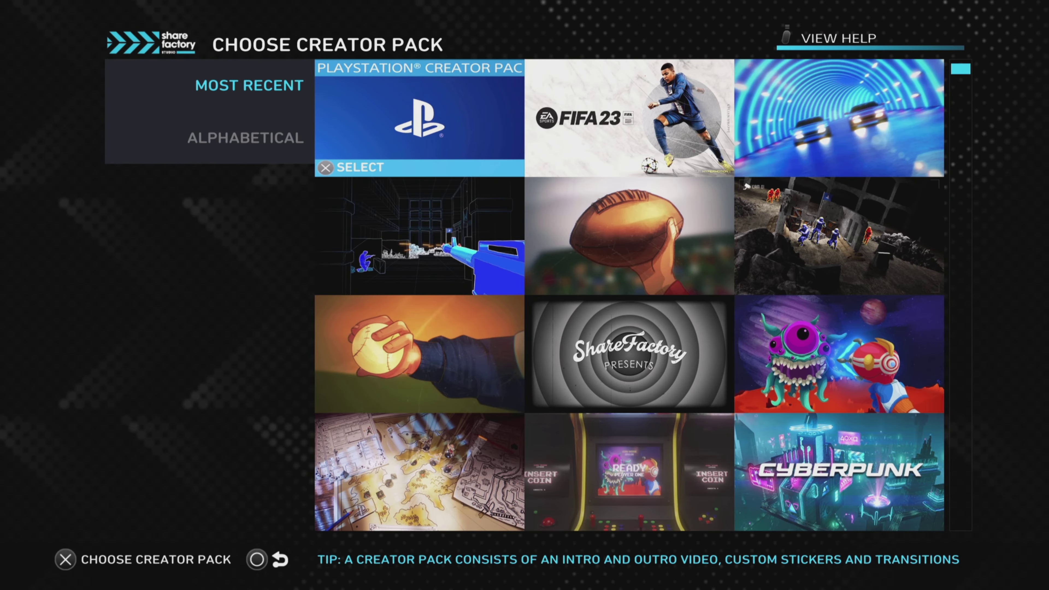
key(Down)
key(Down)
key(Down)
key(Down)
key(Down)
key(Up)
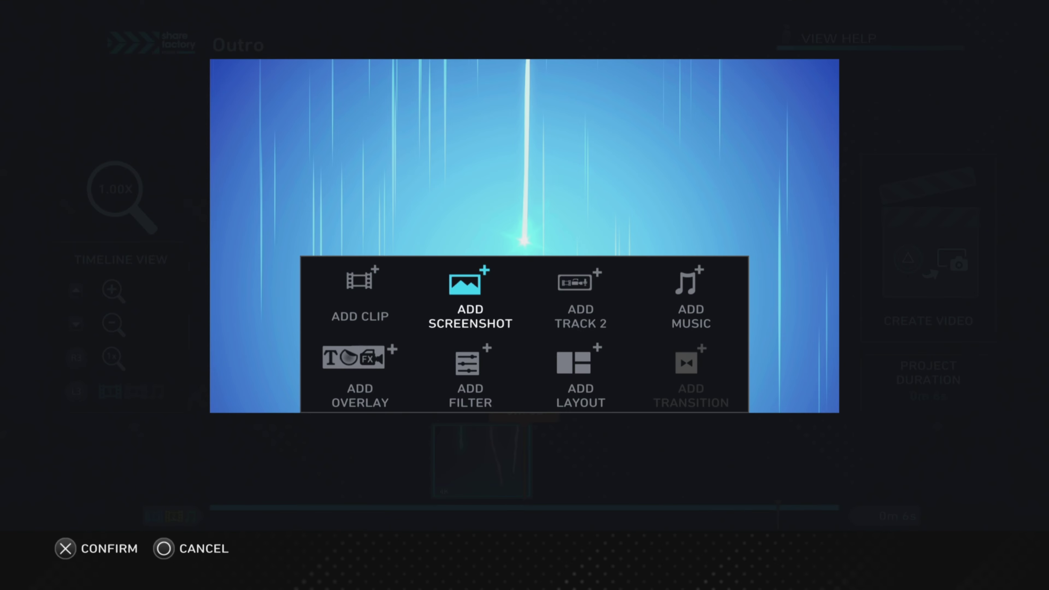
Open the screenshot picker for the Outro project and go to the Share Factory Studio captures below the stock backgrounds.
key(Return)
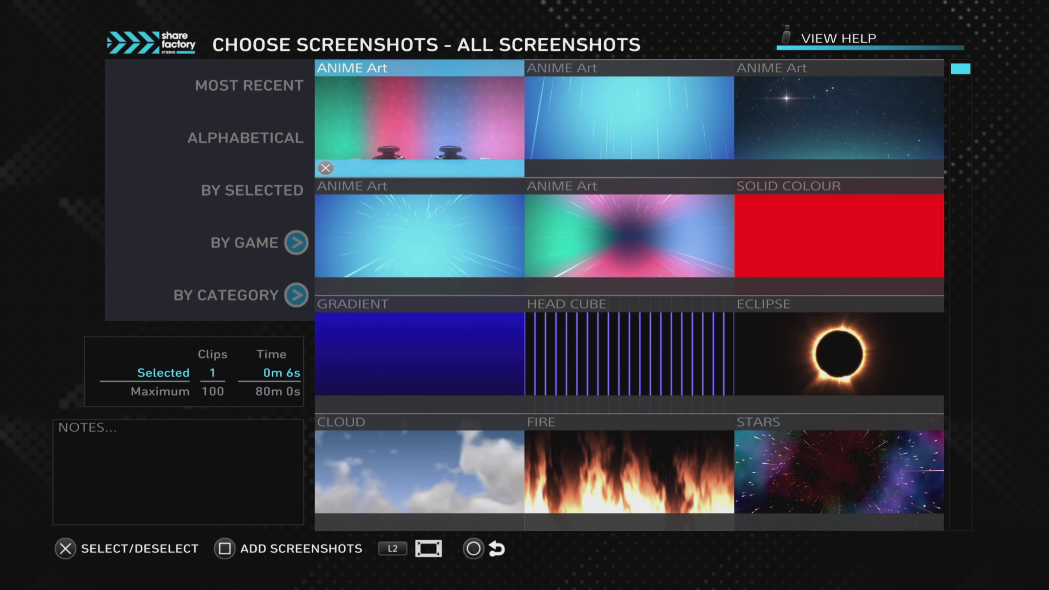
key(Down)
key(Down)
key(Down)
key(Down)
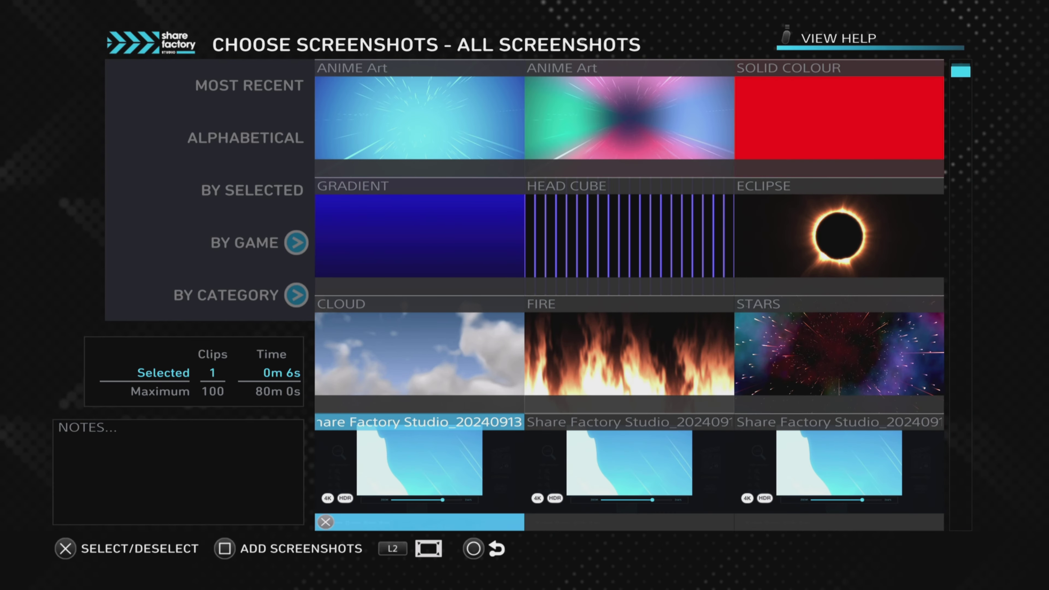
key(Right)
key(Right)
key(Right)
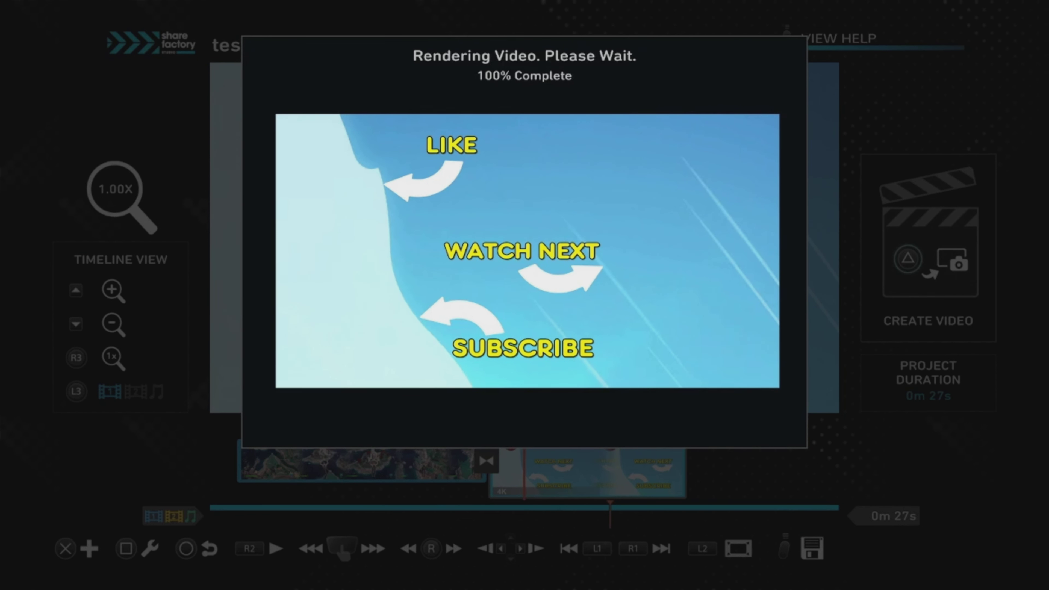
Finish rendering the test video and open its YouTube upload form.
key(Return)
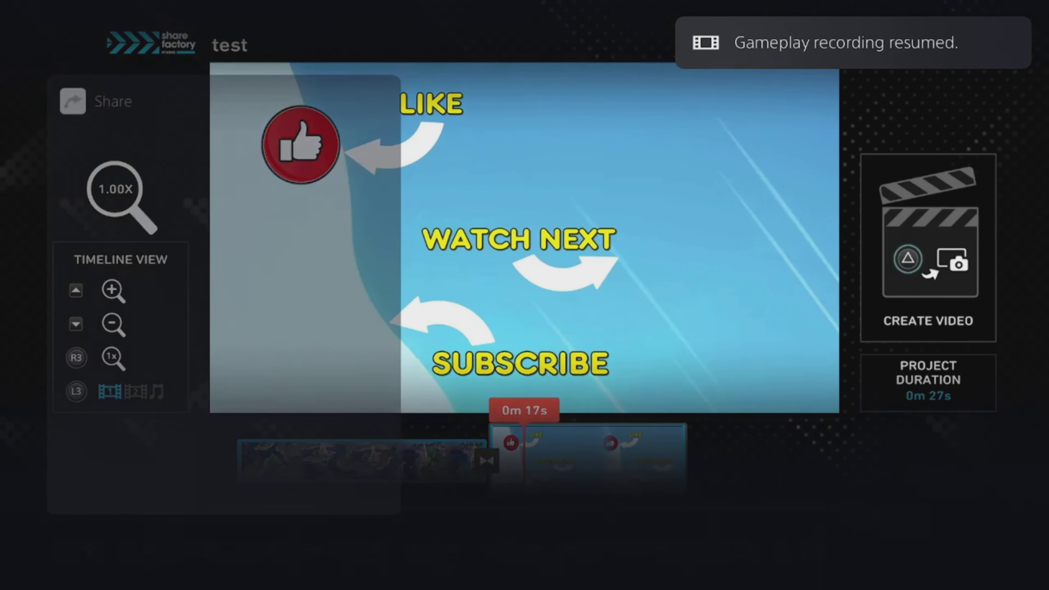
key(Return)
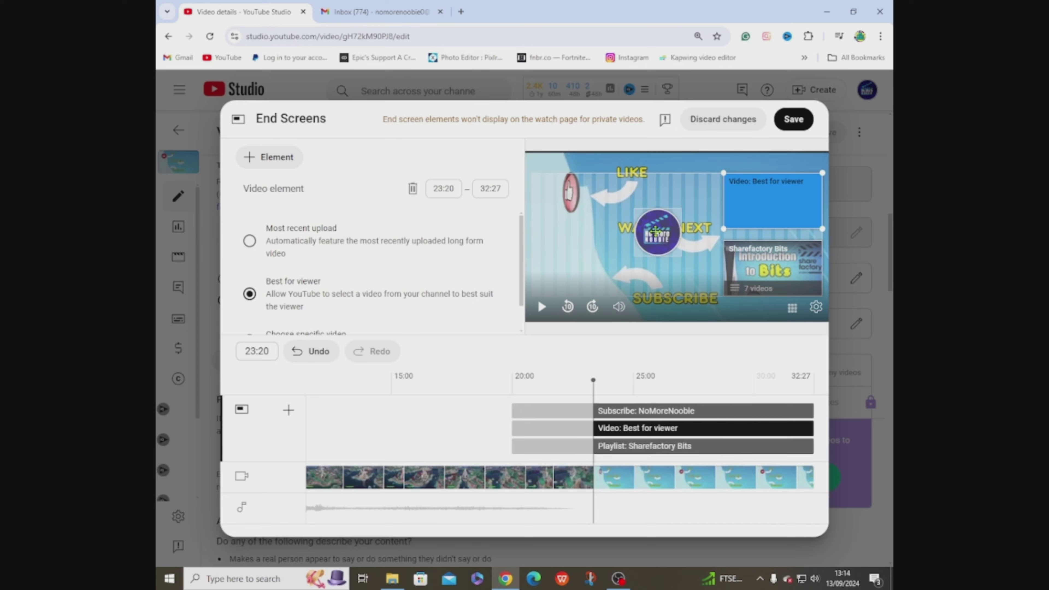
drag(656, 231, 579, 272)
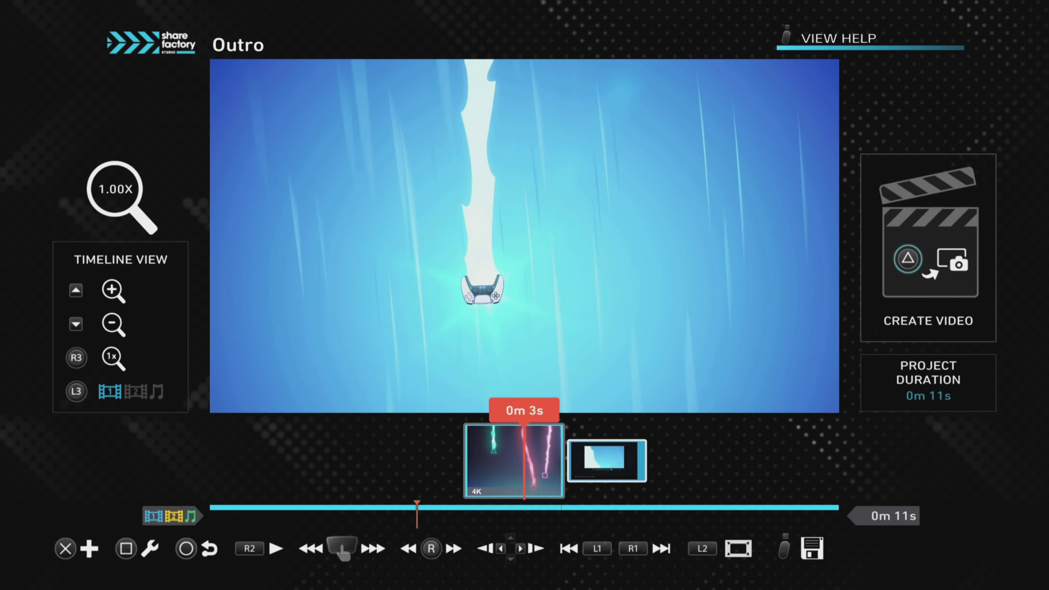
key(Return)
key(Left)
key(Left)
key(Left)
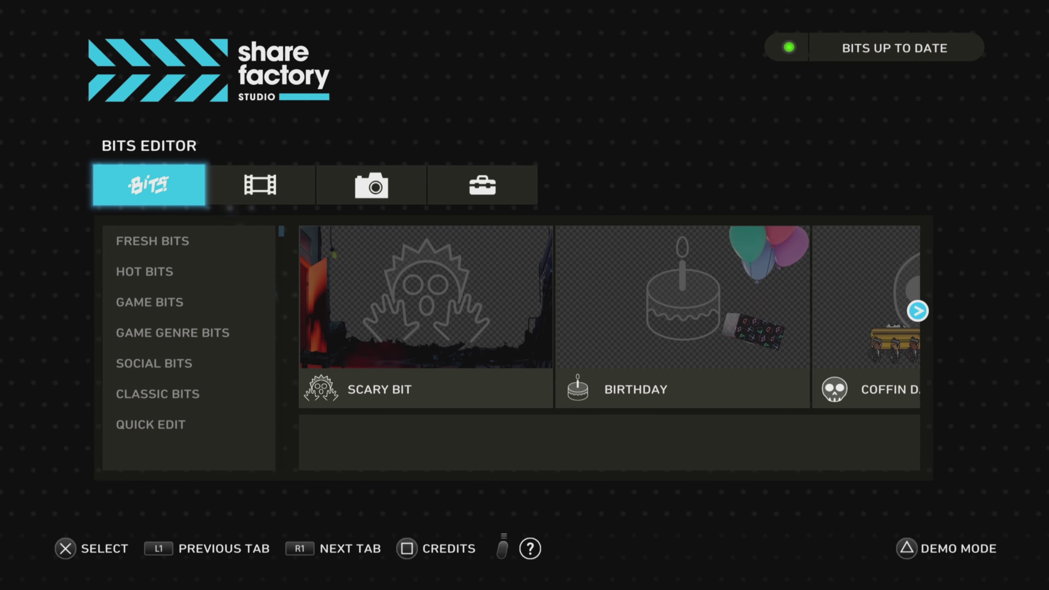
Create a new project in the video editor using the ANIME creator pack.
key(Right)
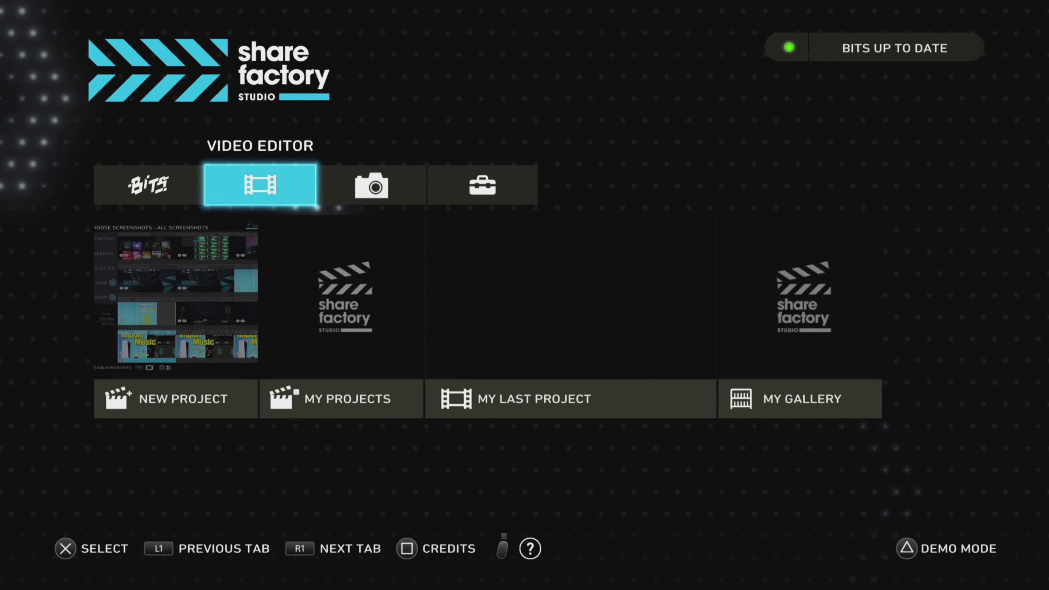
key(Down)
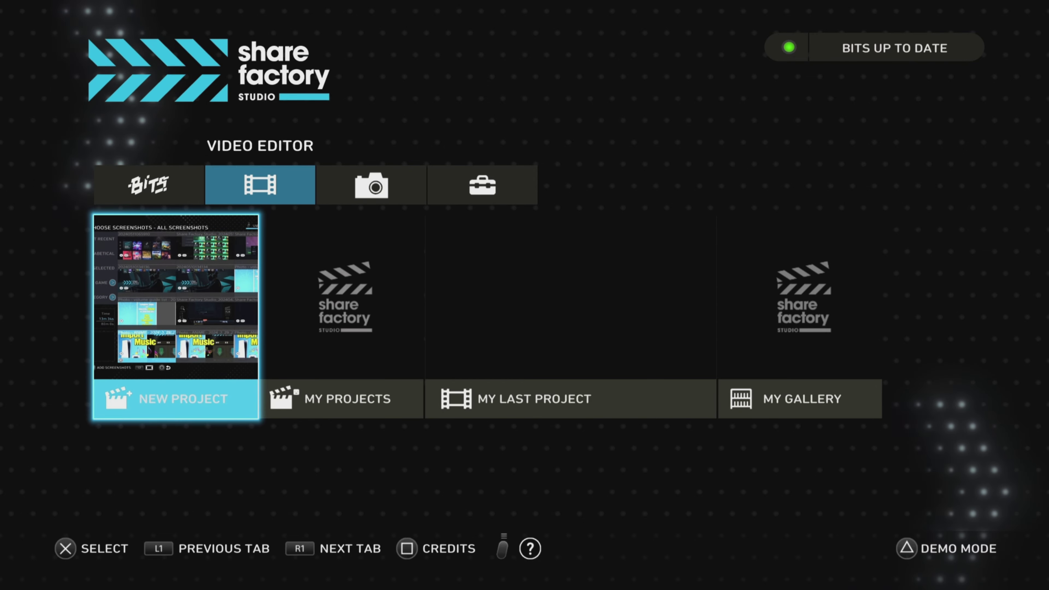
key(Return)
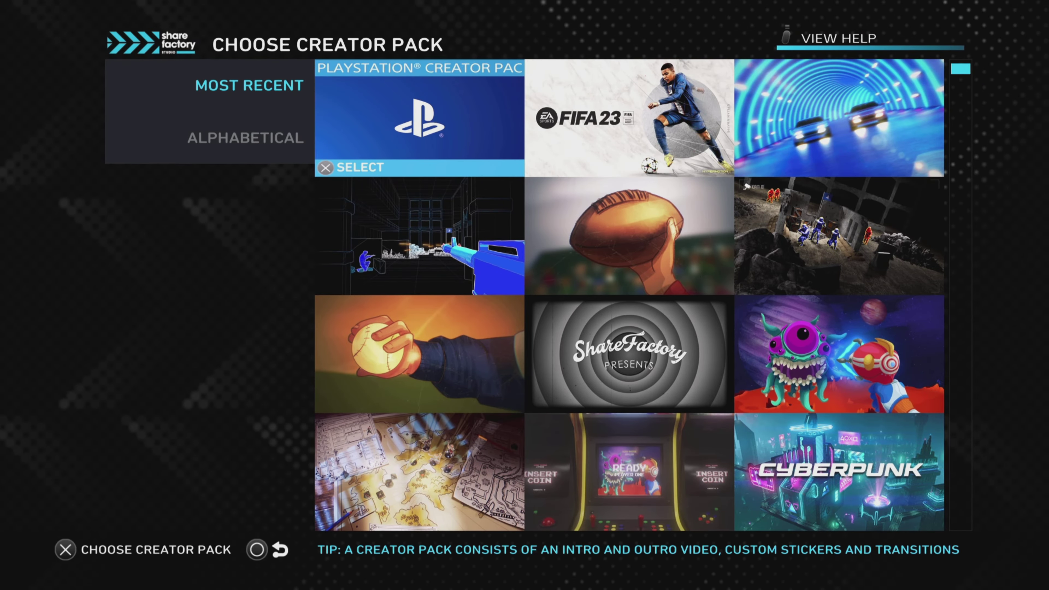
key(Down)
key(Down)
key(Down)
key(Down)
key(Down)
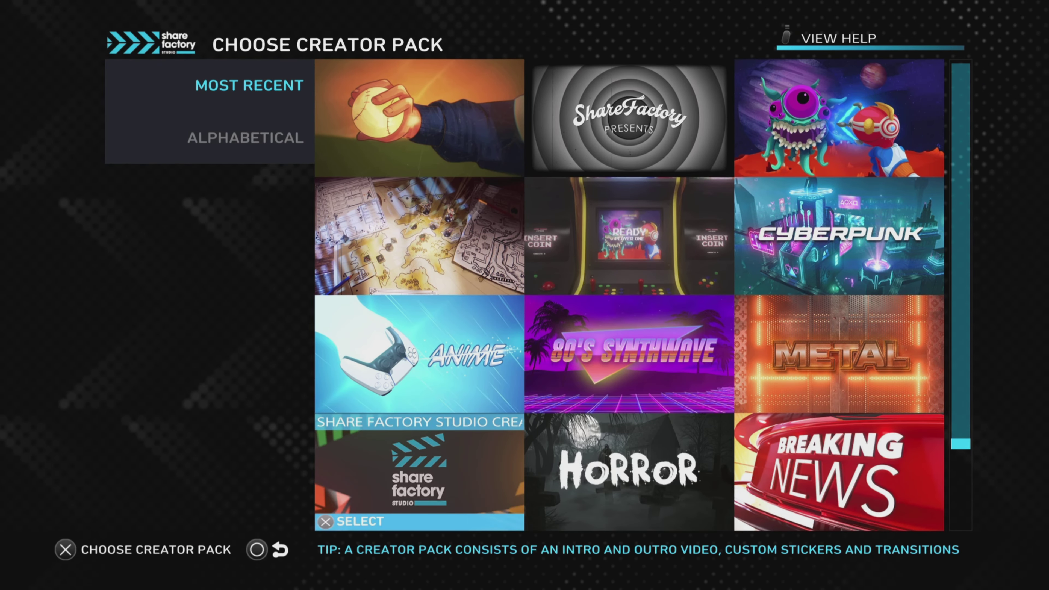
key(Up)
key(Return)
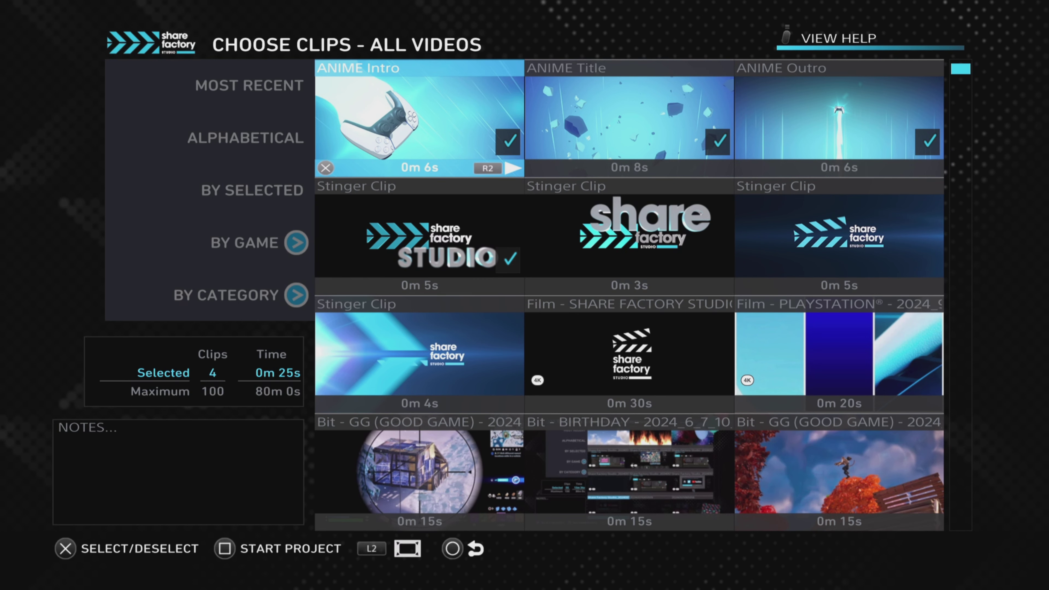
Deselect the preselected ANIME Title, ANIME Outro and Stinger clips, leaving only the ANIME Intro clip selected.
key(Right)
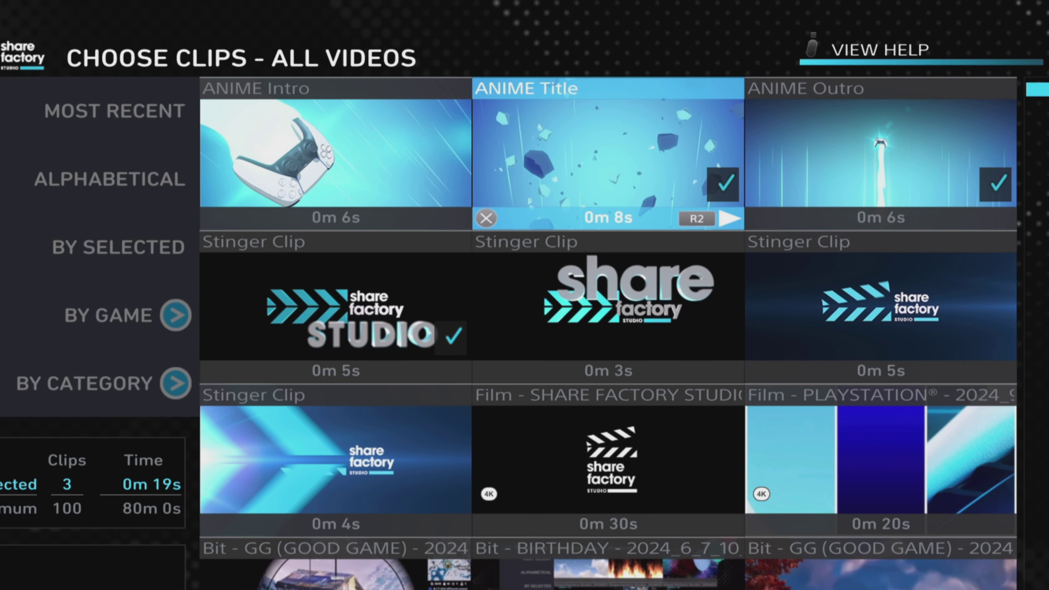
key(Return)
key(Right)
key(Return)
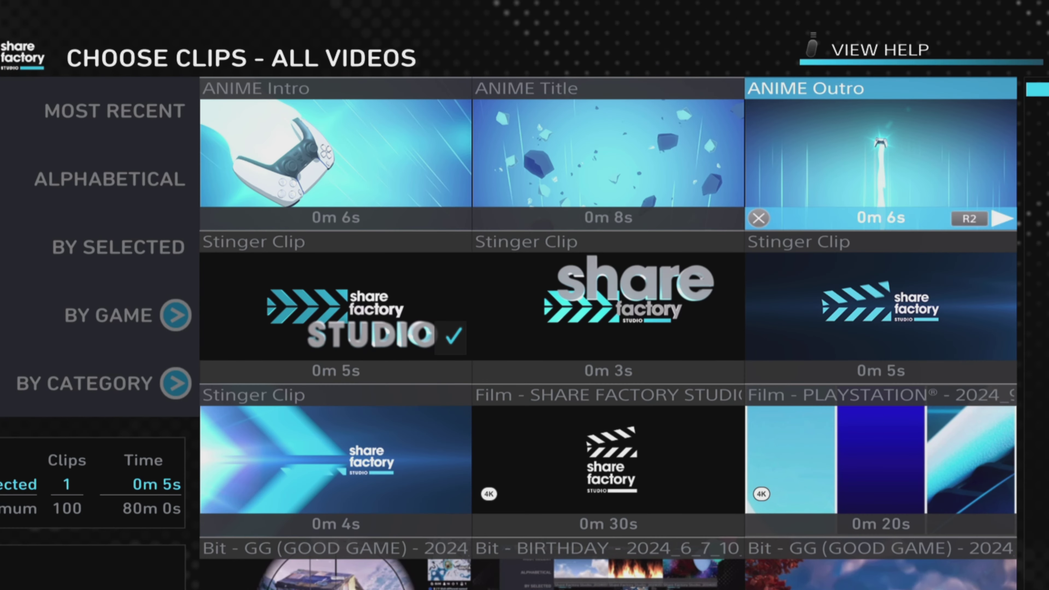
key(Down)
key(Left)
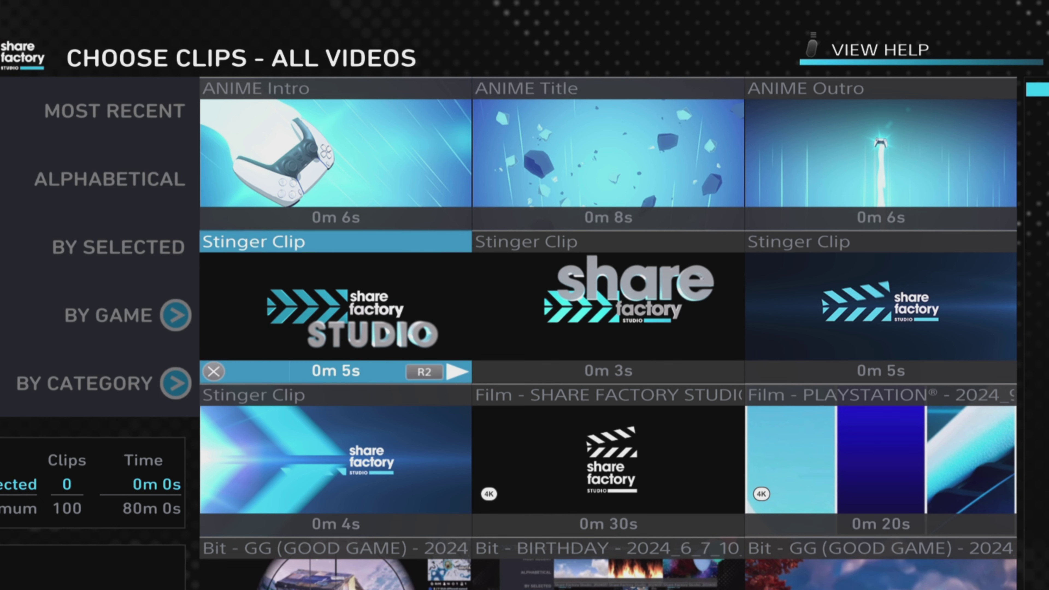
key(Up)
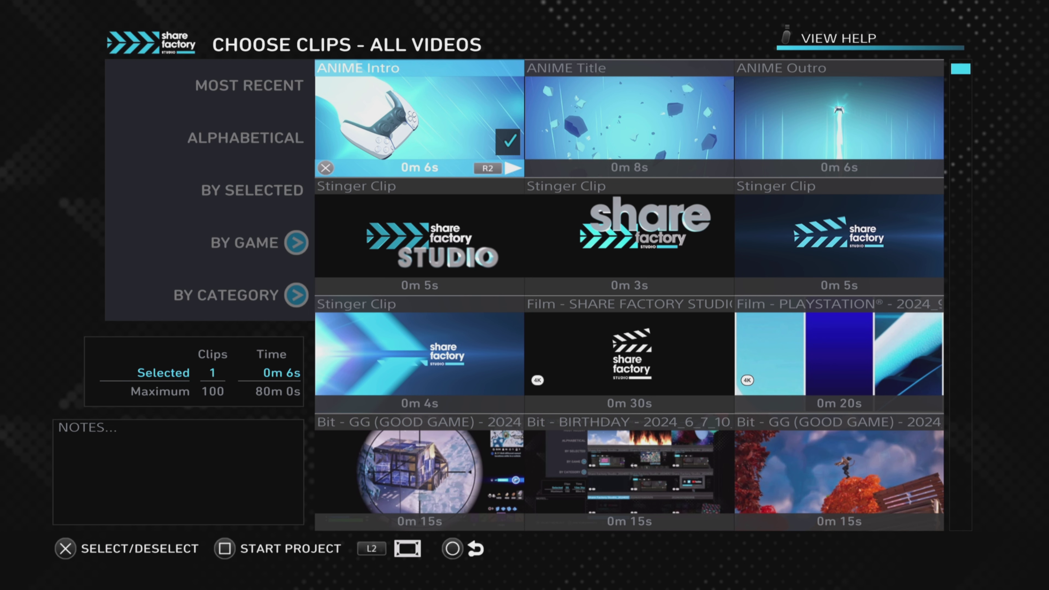
Start the project with the selected clip and rename it Outro.
key(s)
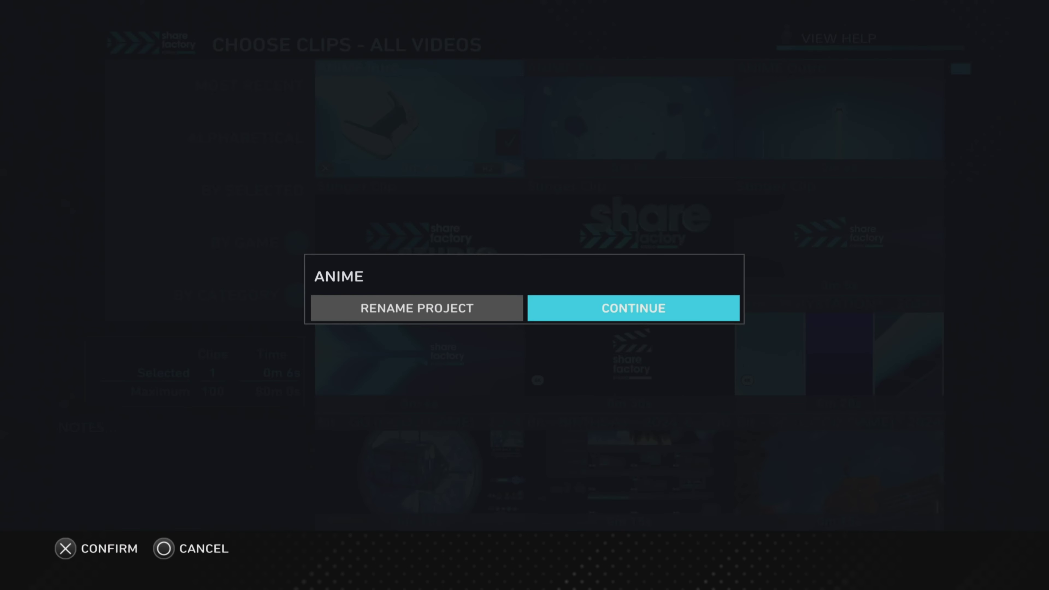
key(Left)
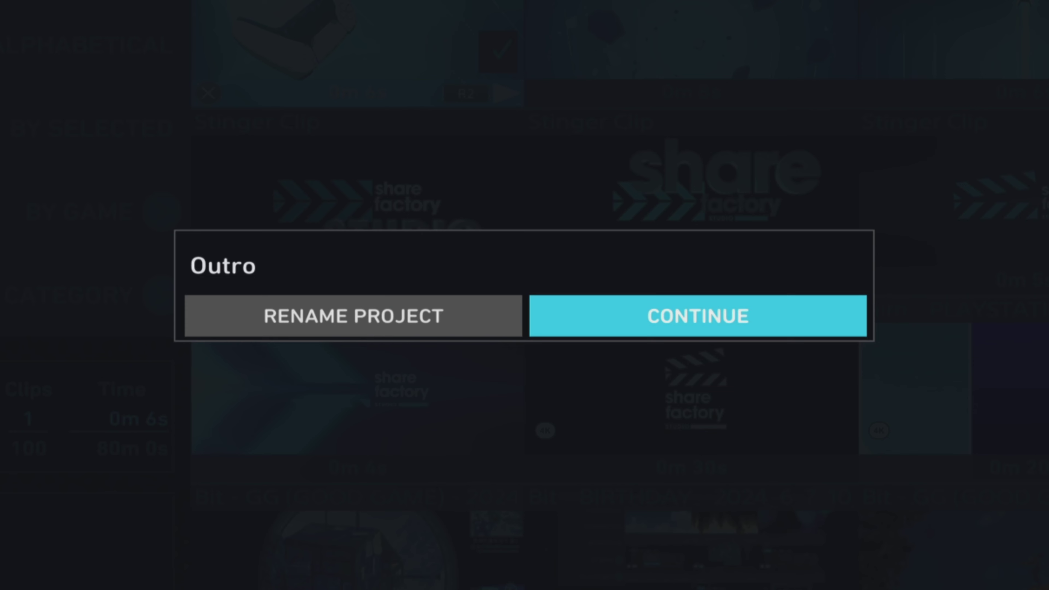
key(Return)
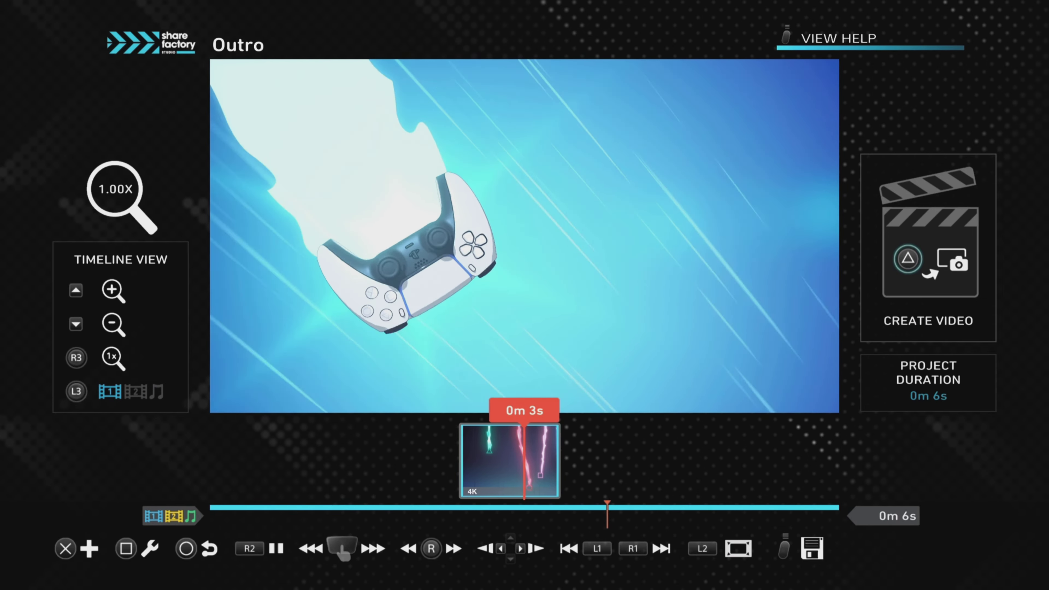
Pause playback and step the playhead to the frame around 0m 3s with the controller's wide white trail.
key(space)
key(Left)
key(Left)
key(Left)
key(Left)
key(Left)
key(Left)
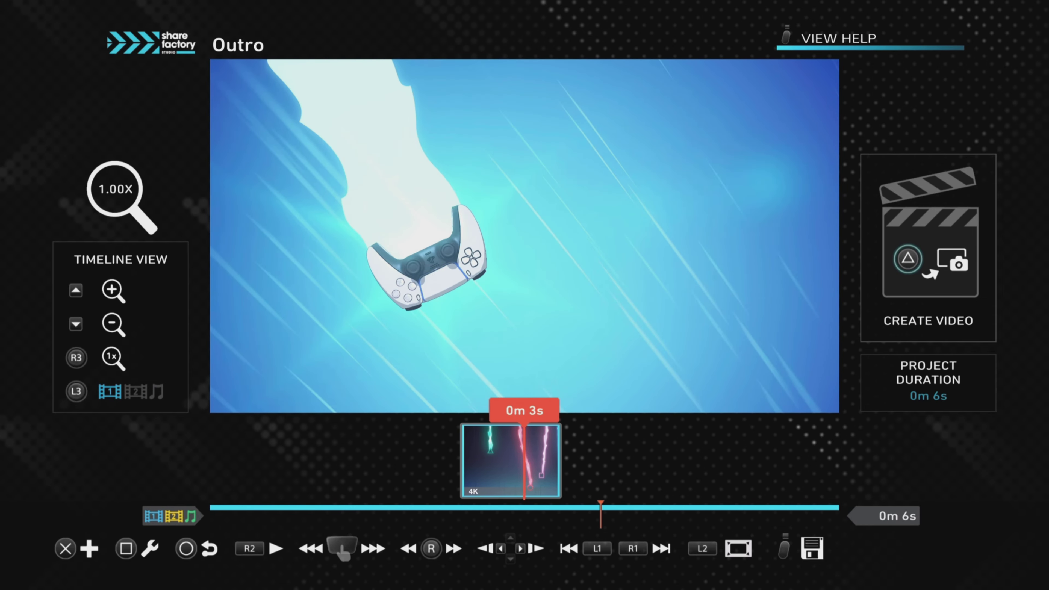
key(Left)
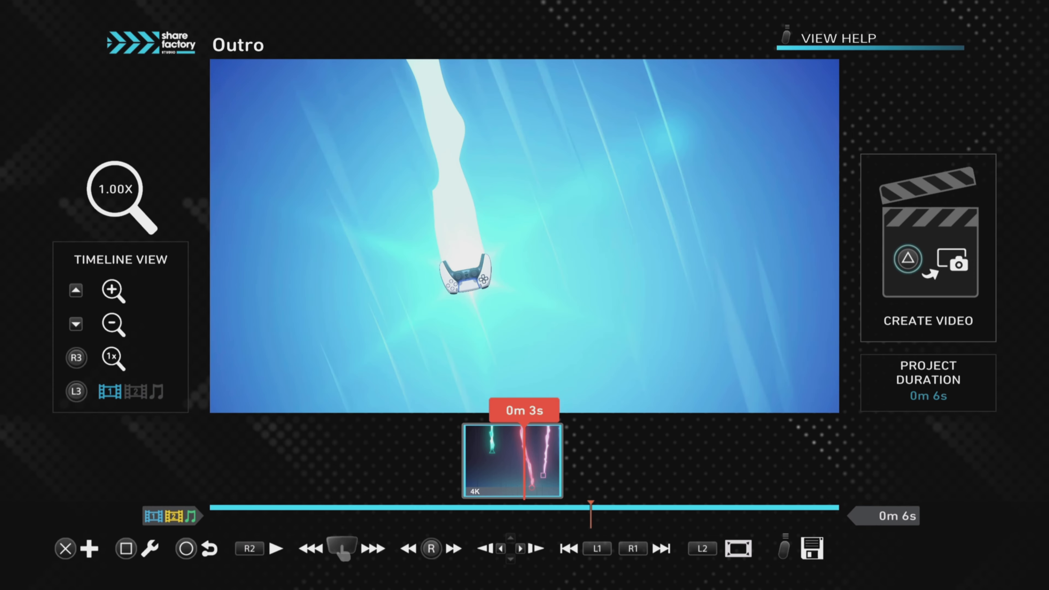
key(Right)
key(Right)
key(Right)
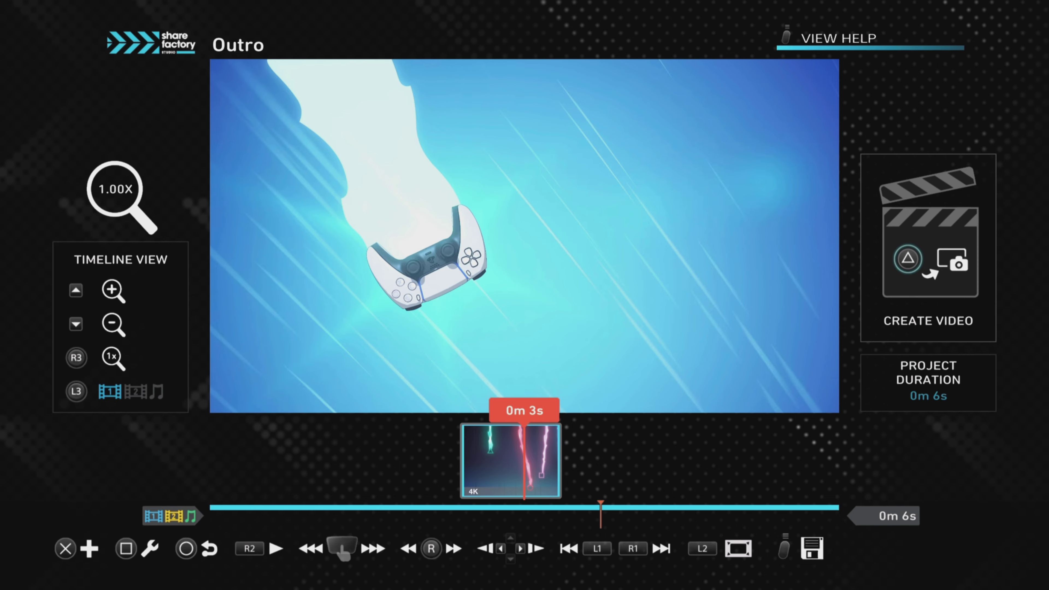
Use Pan & Zoom at 244% on the intro clip, framing the white trail and blue background without the controller.
key(backslash)
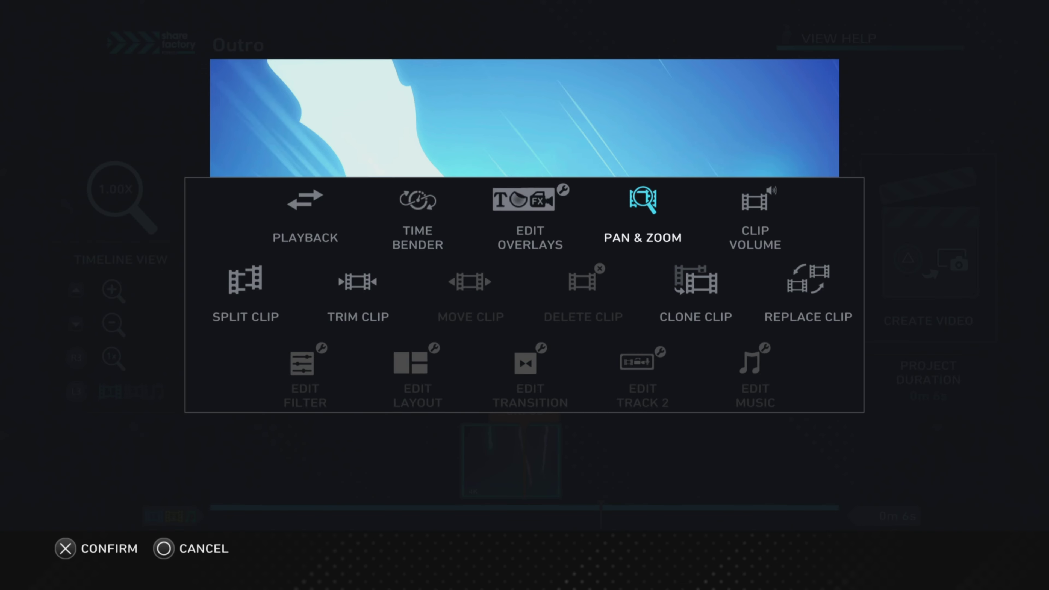
key(Return)
key(Right)
key(Right)
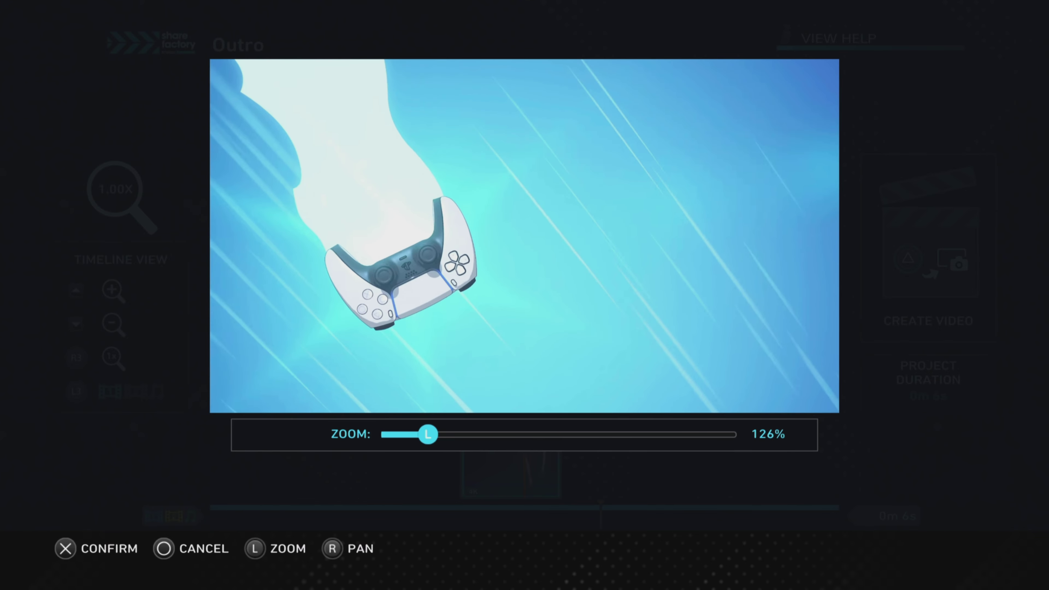
key(Right)
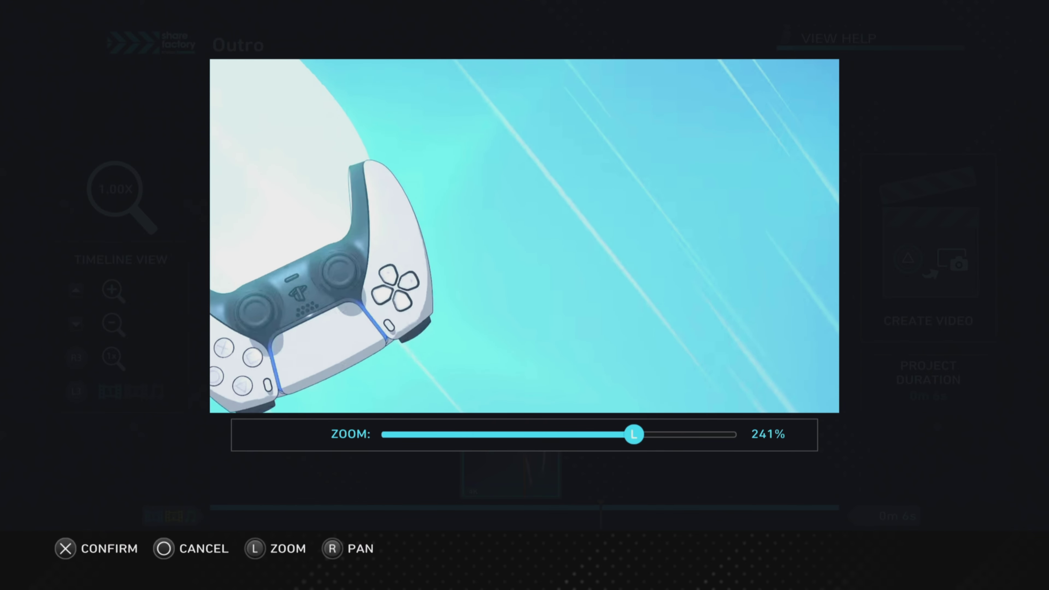
key(Up)
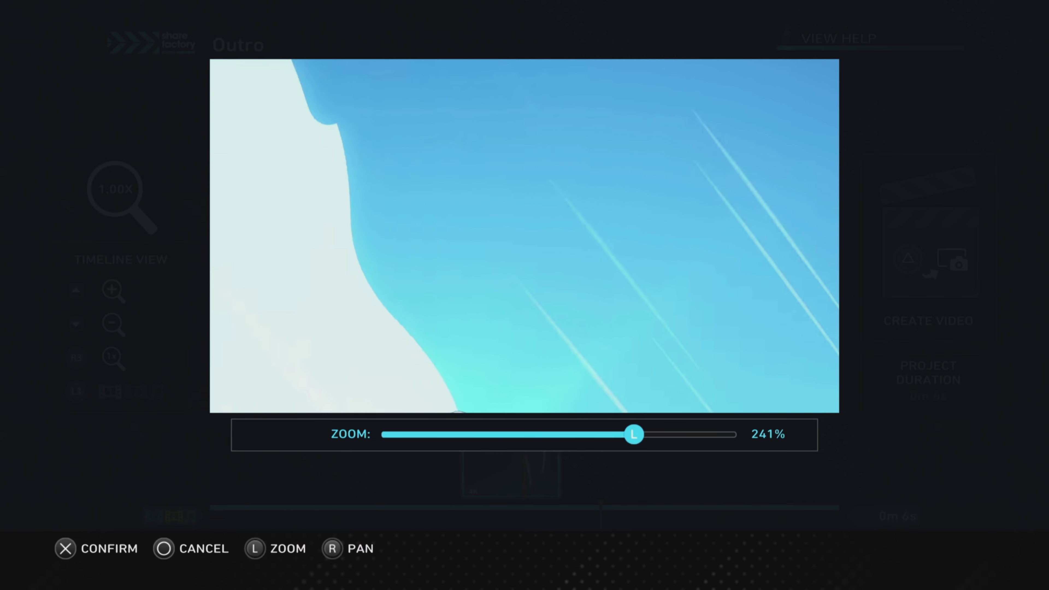
key(Right)
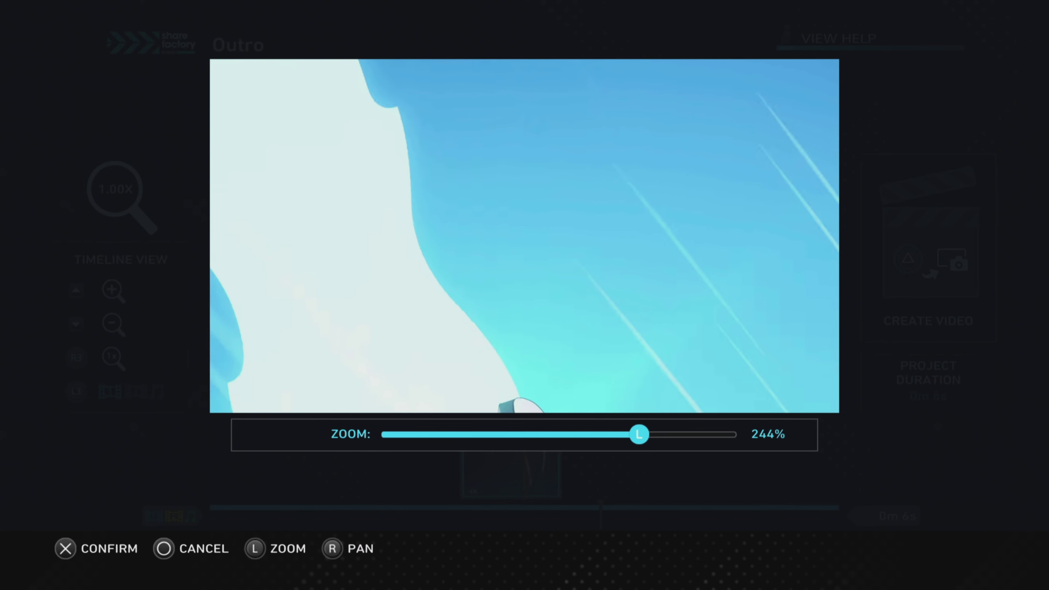
key(Right)
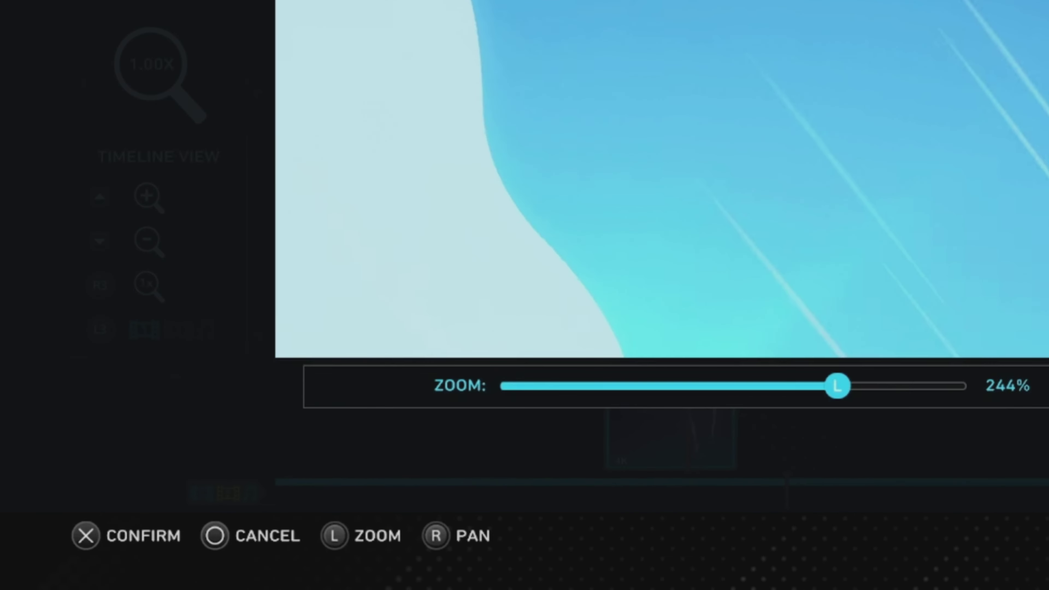
Take a screenshot of the zoomed frame with the console's capture controls, then close them.
key(Print)
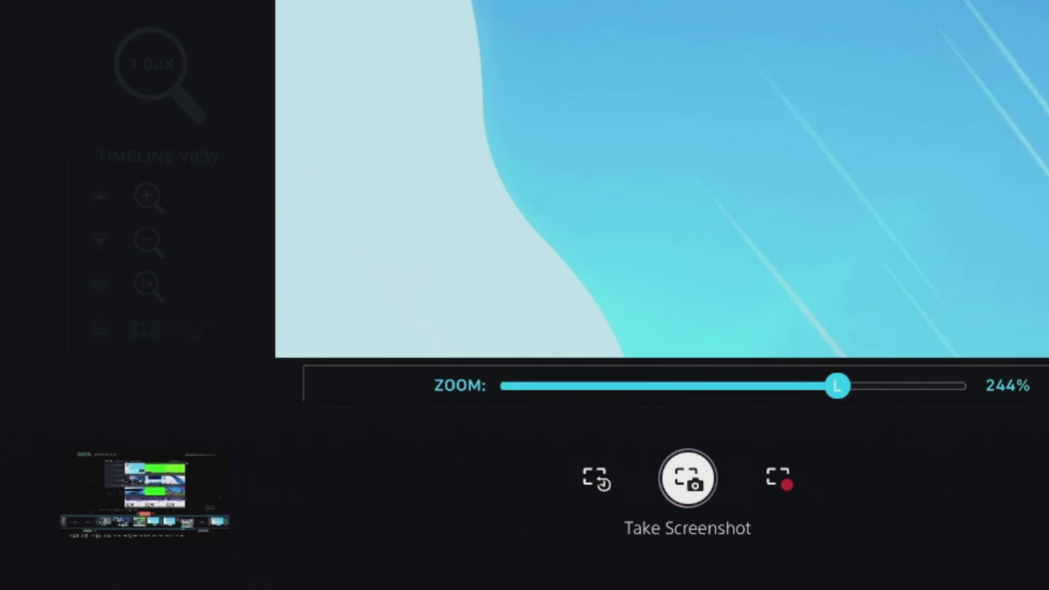
key(Return)
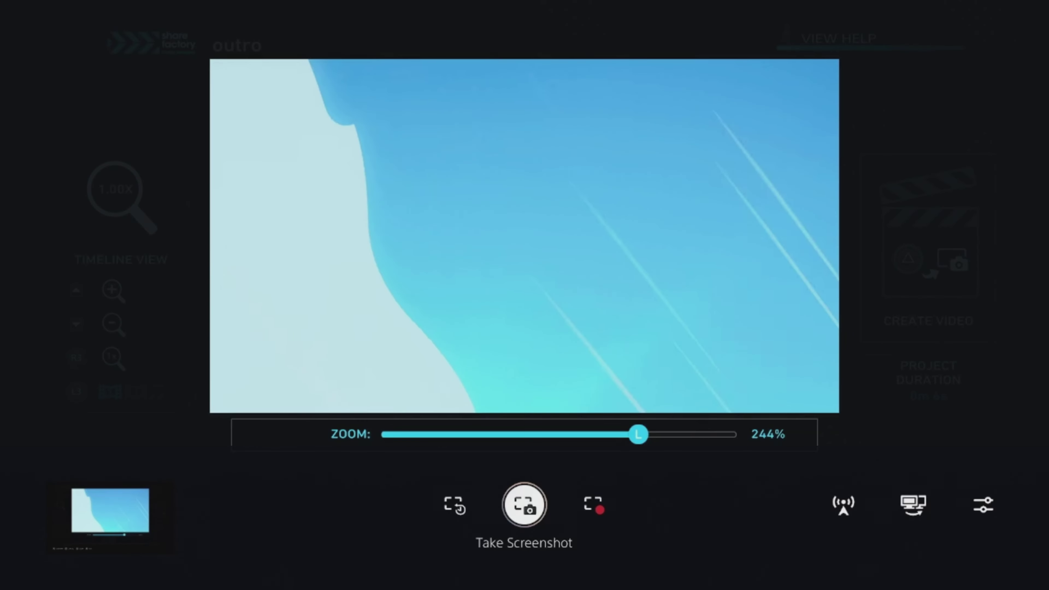
key(Escape)
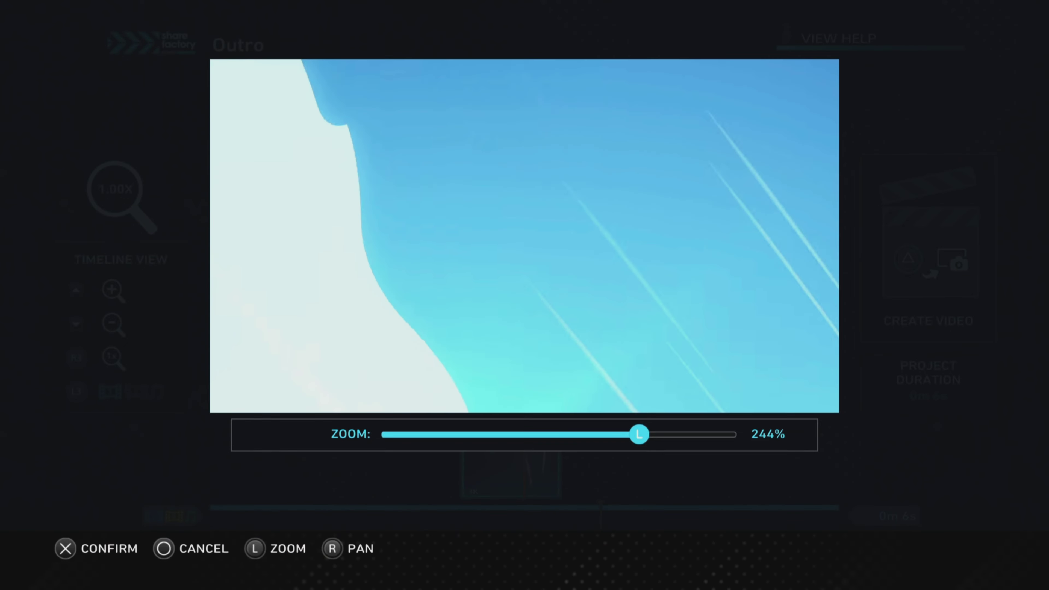
Cancel the clip's Pan & Zoom change and move the playhead to the end of the clip at 0m 6s.
key(Escape)
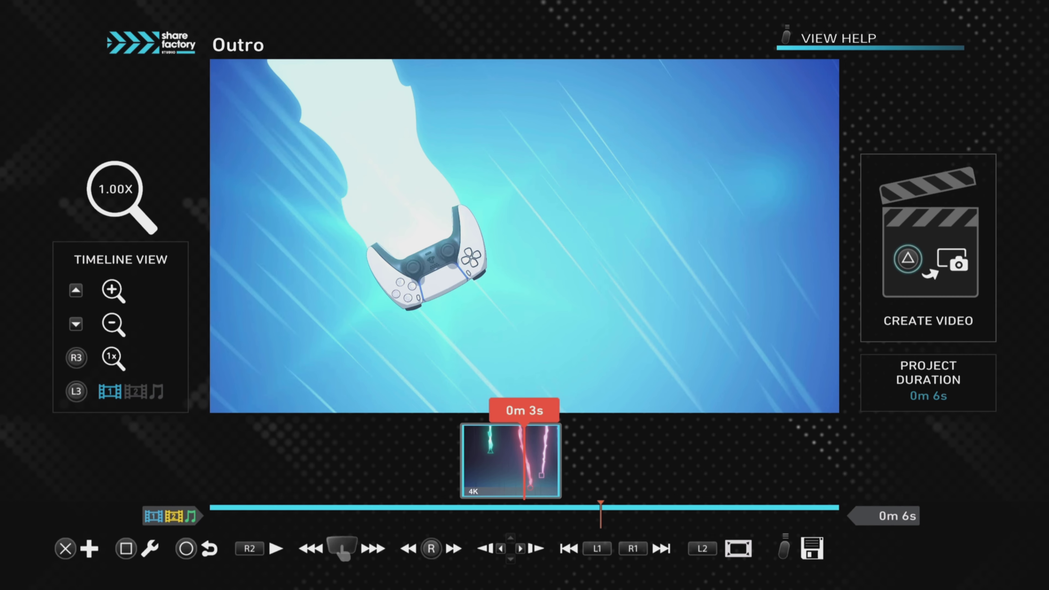
key(End)
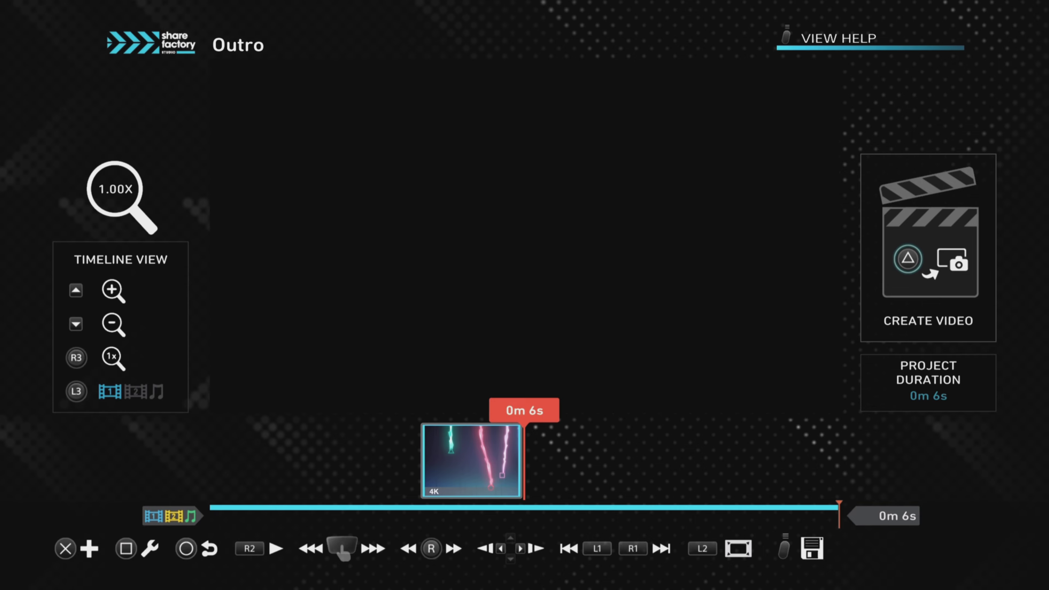
Add the newest Share Factory Studio capture of the zoomed frame to the timeline as a screenshot after the intro clip.
key(Left)
key(Return)
key(Right)
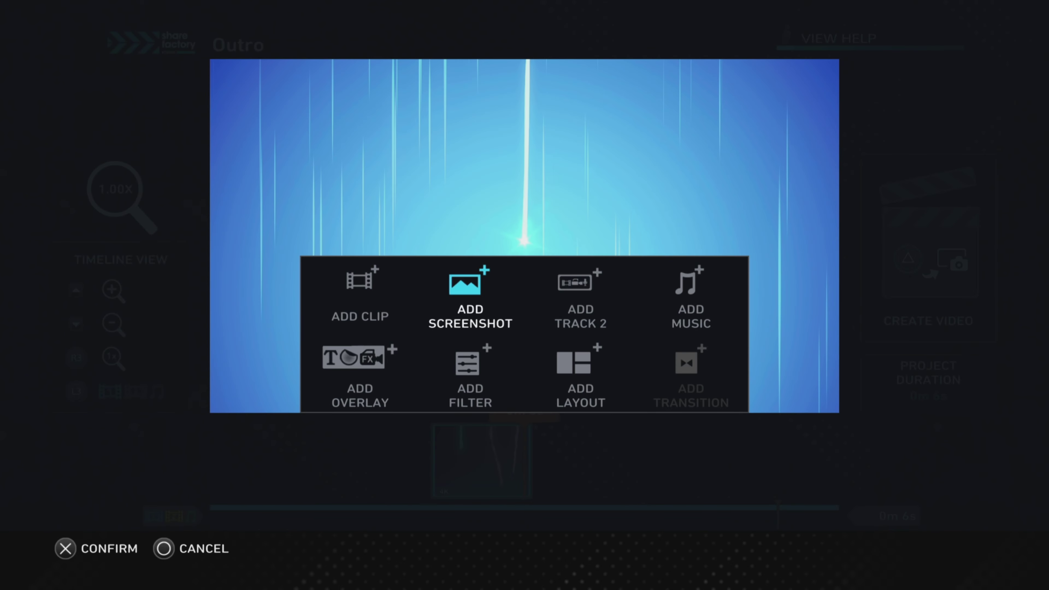
key(Return)
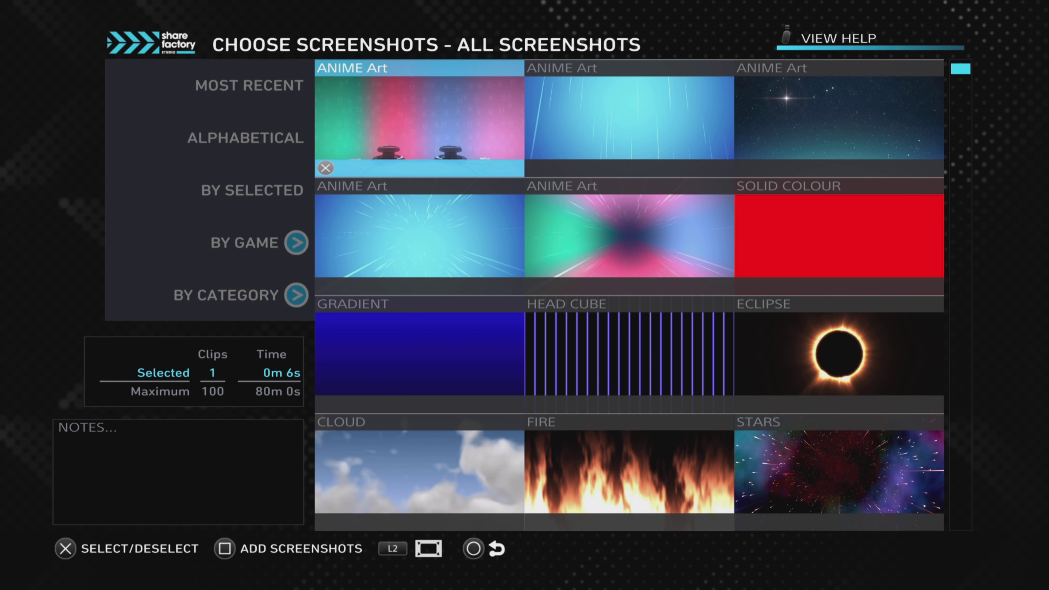
key(Down)
key(Down)
key(Down)
key(Down)
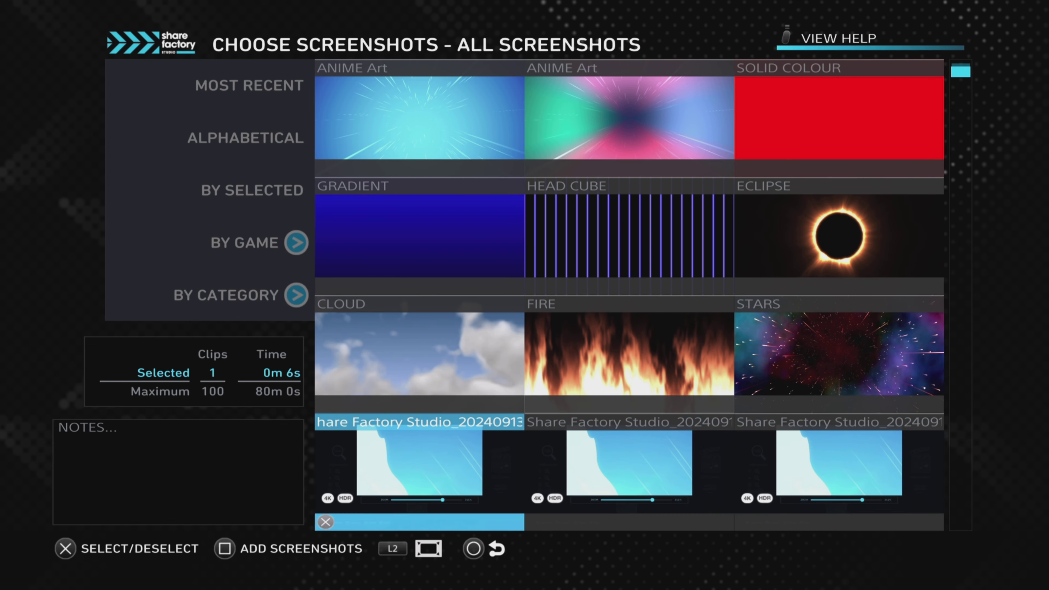
key(Right)
key(Right)
key(Left)
key(Left)
key(Return)
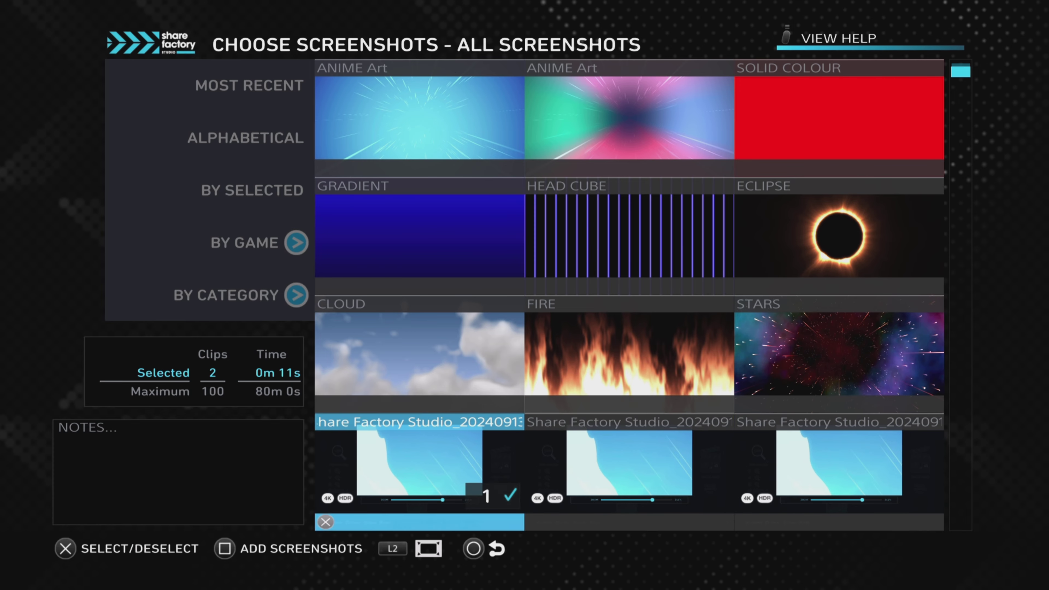
key(Escape)
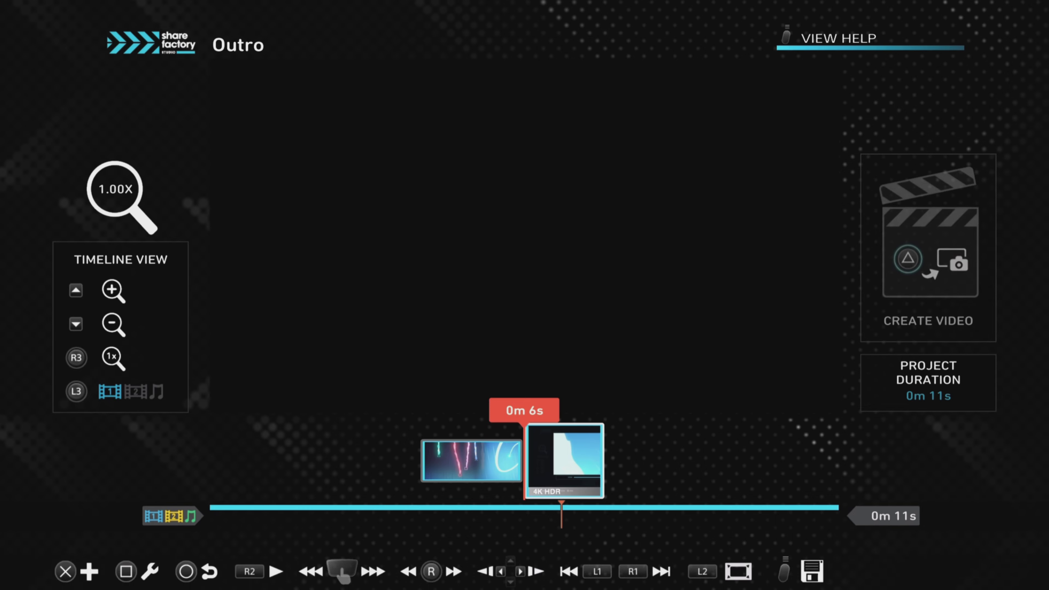
Delete the ANIME intro clip from the timeline, leaving only the captured screenshot.
key(Right)
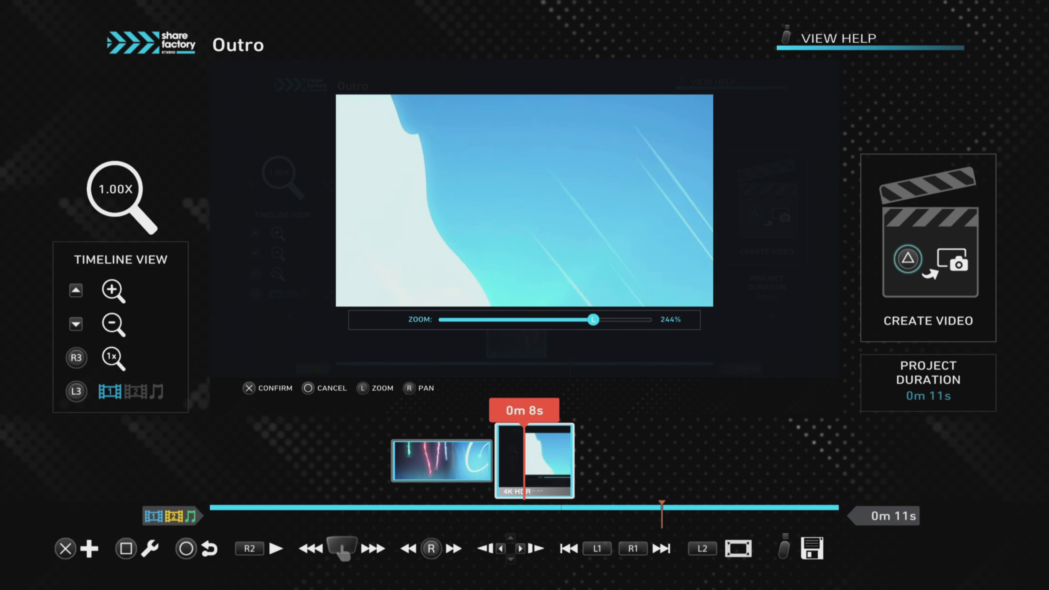
key(Left)
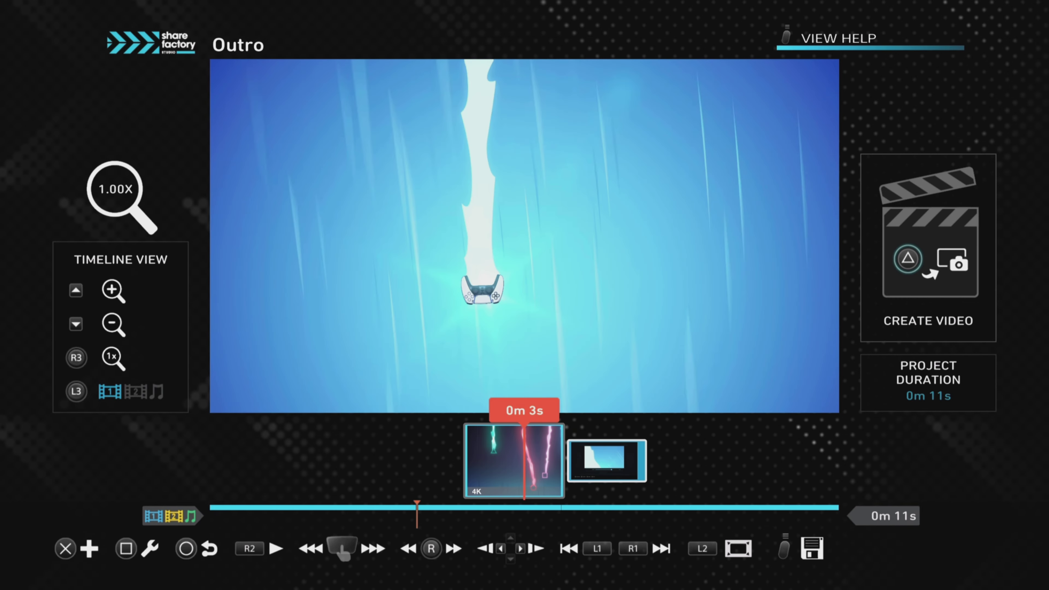
key(s)
key(Left)
key(Left)
key(Left)
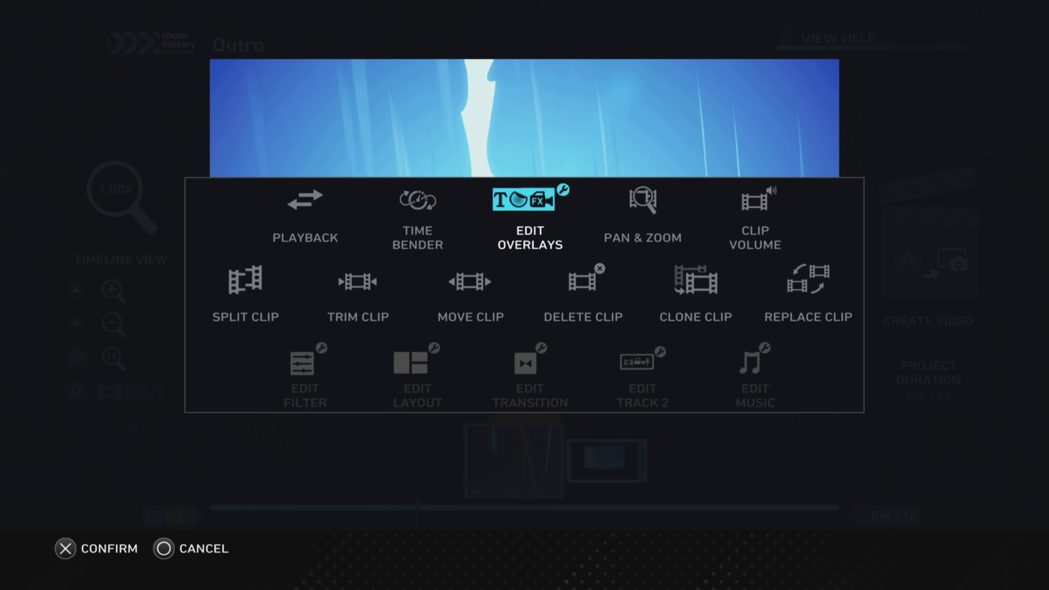
key(Right)
key(Right)
key(Down)
key(Right)
key(Return)
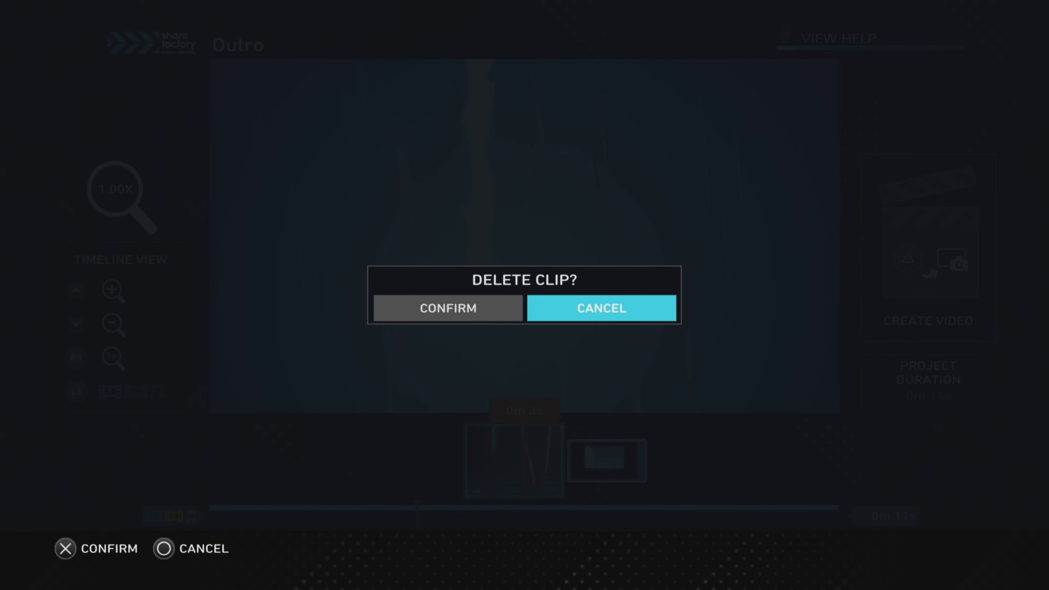
key(Left)
key(Return)
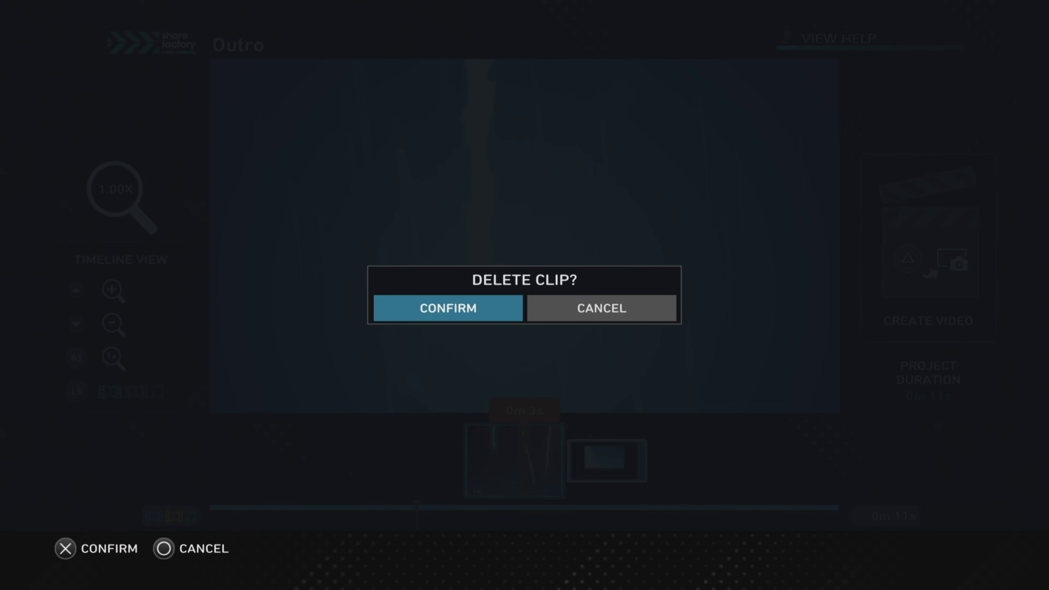
Use Pan & Zoom at 175% on the screenshot clip so the captured blue and white artwork fills the frame.
key(Right)
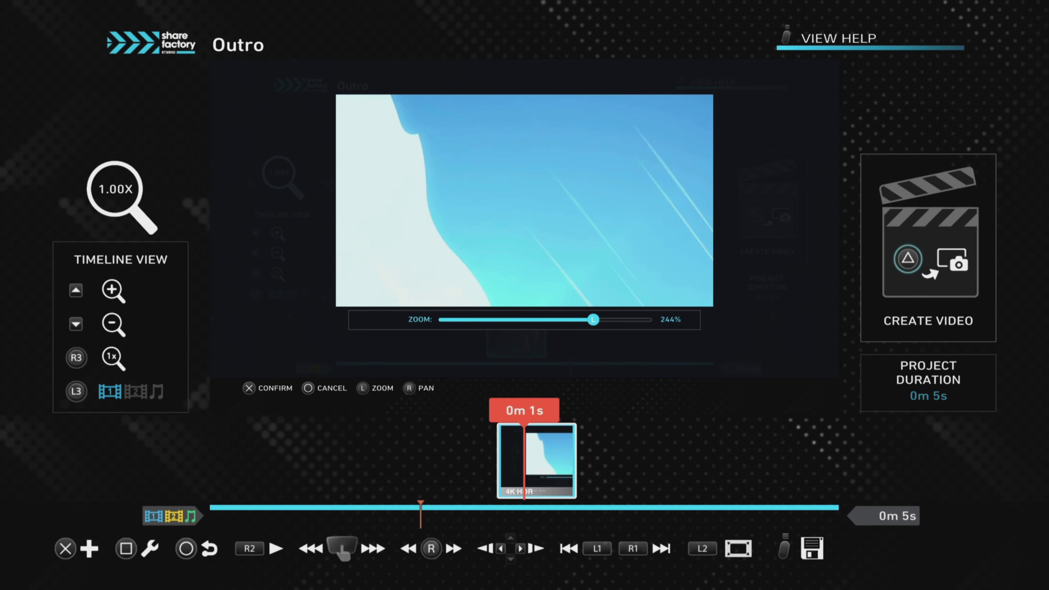
key(backslash)
key(Up)
key(Right)
key(Right)
key(Right)
key(Right)
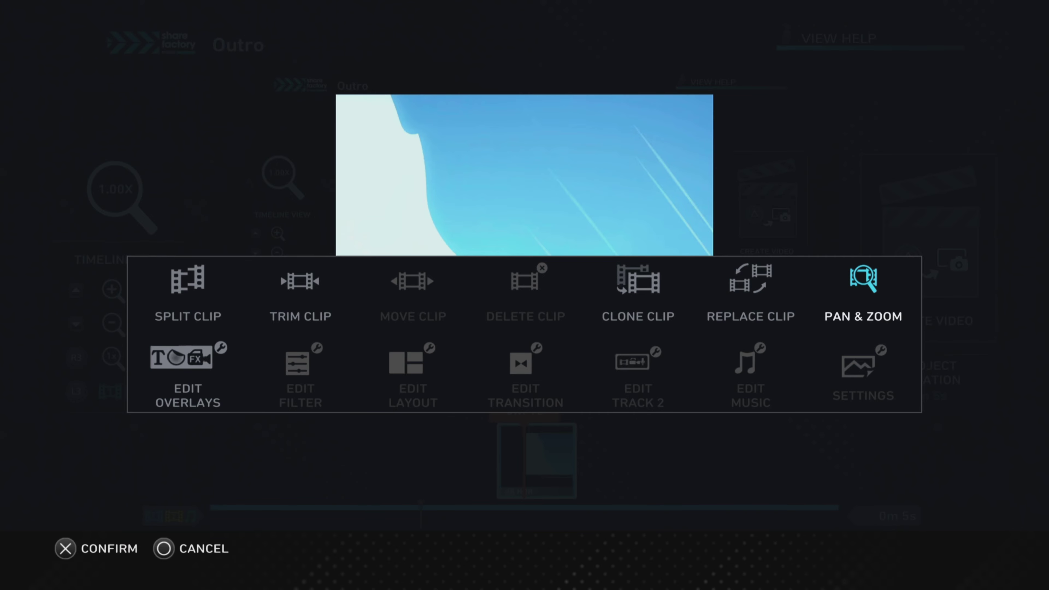
key(Return)
key(Right)
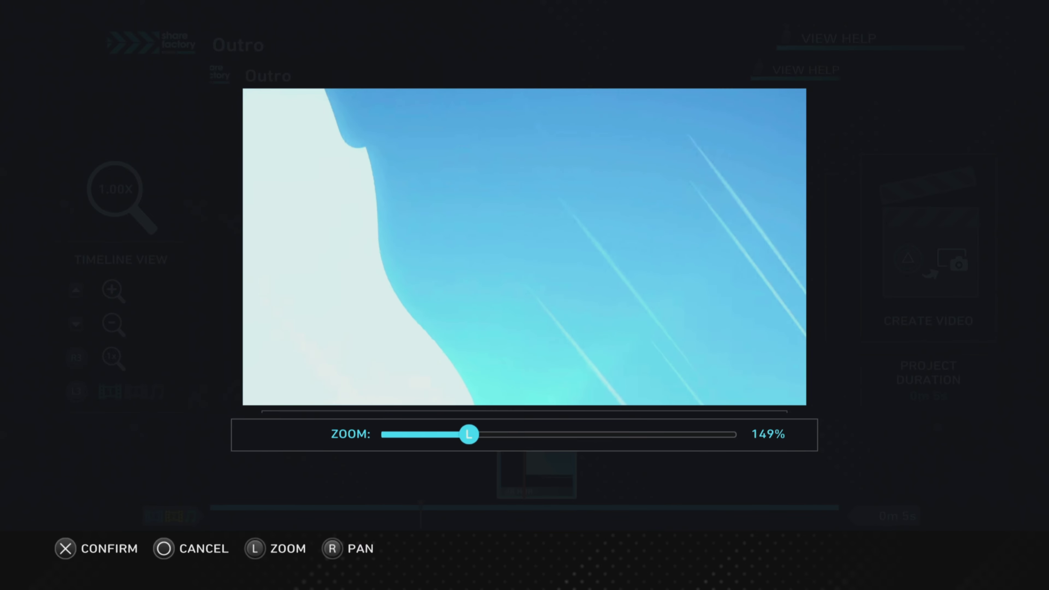
key(Right)
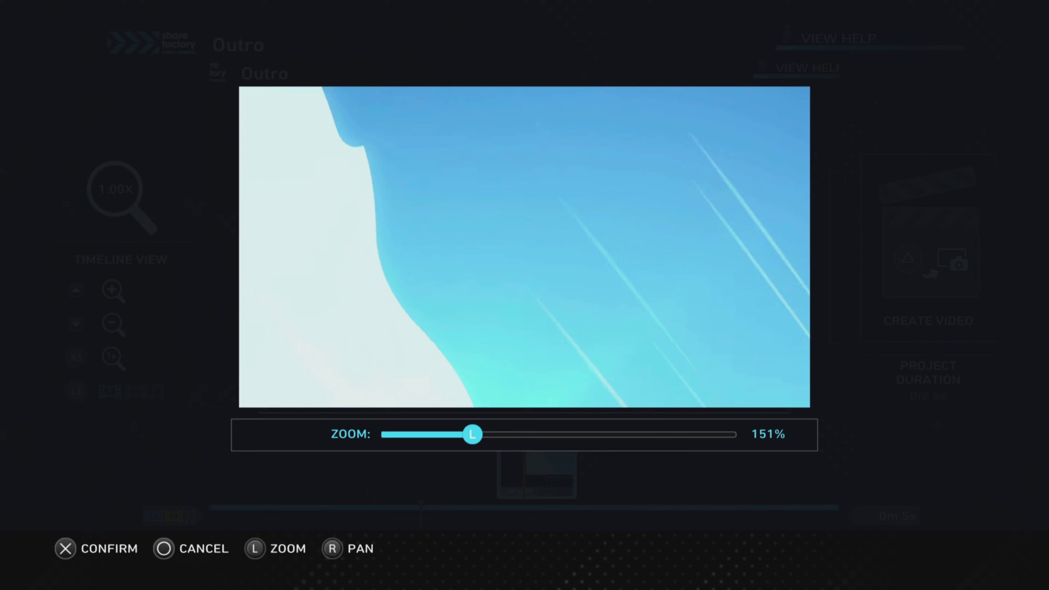
key(Right)
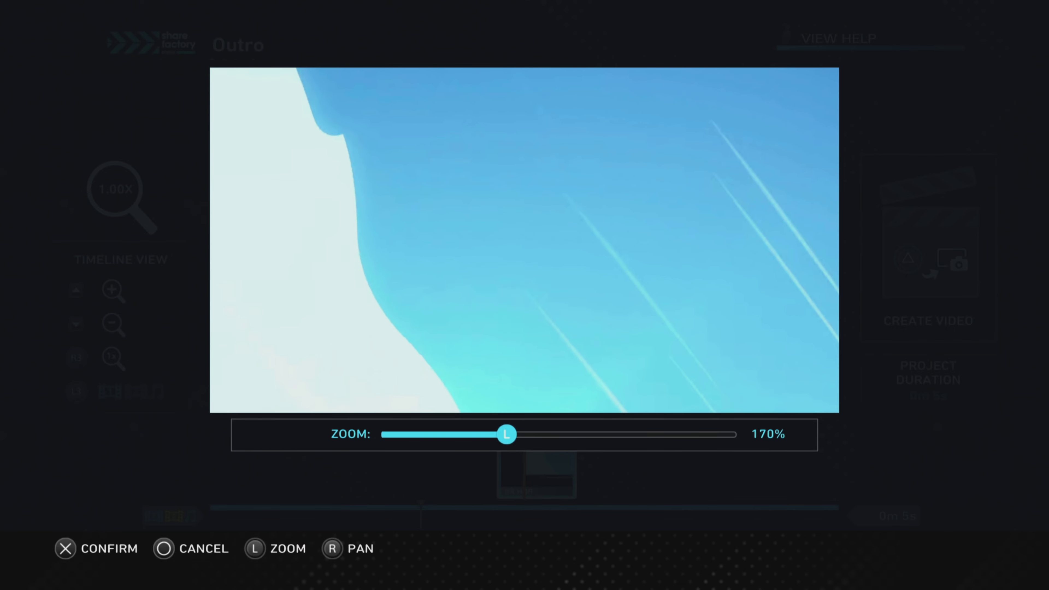
key(Right)
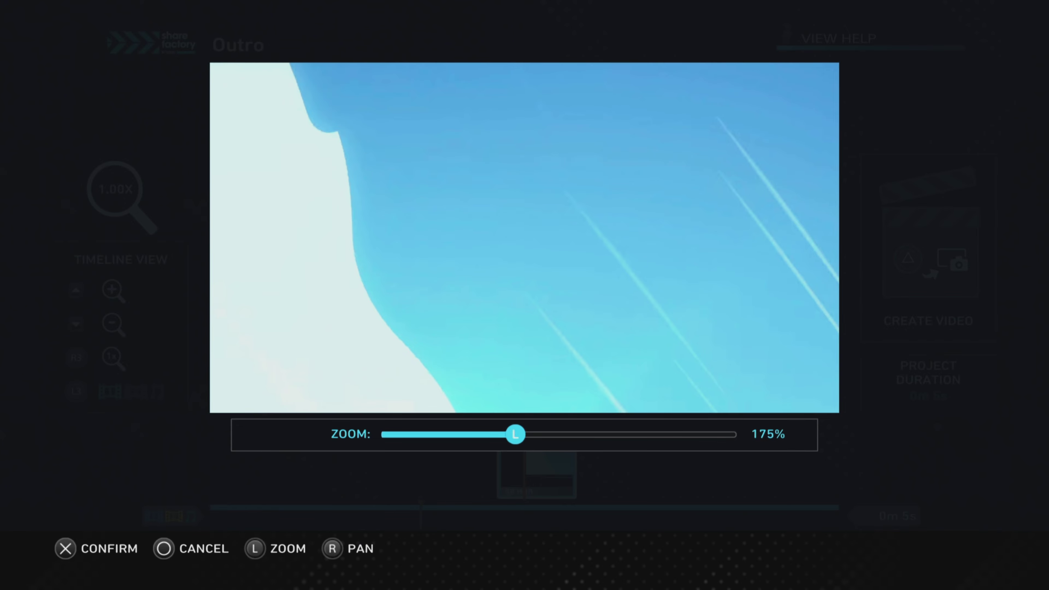
key(Return)
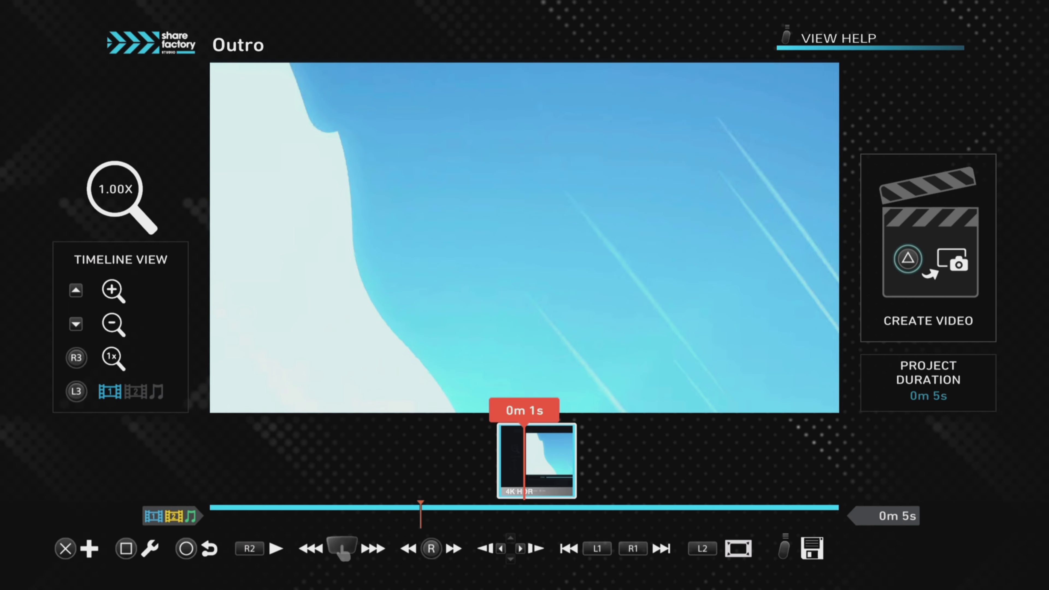
Use Trim Clip to extend the screenshot clip's duration to 0m 12s.
key(Home)
key(space)
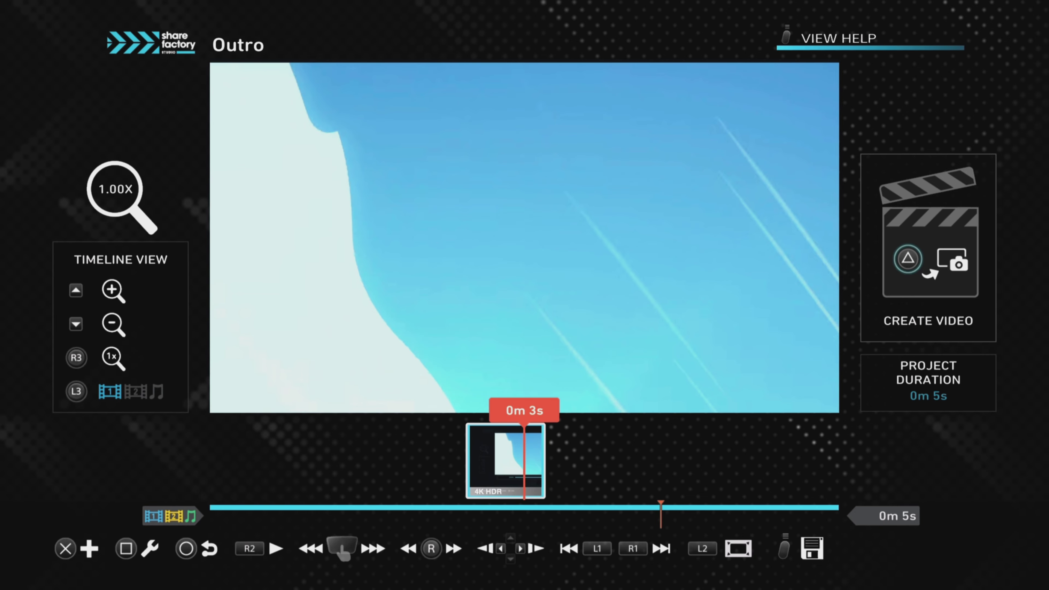
key(square)
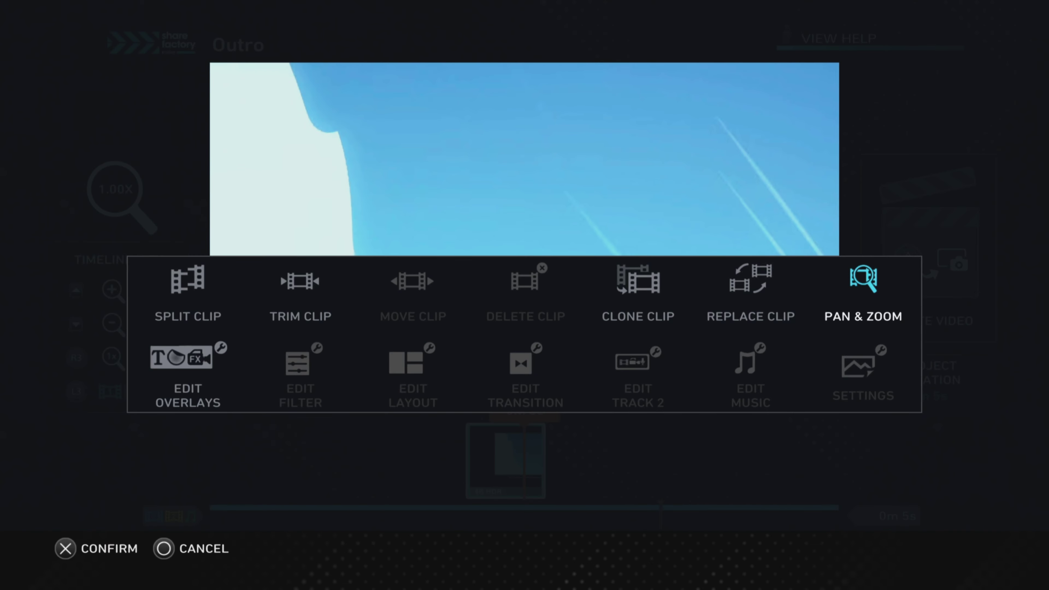
key(Left)
key(Left)
key(Left)
key(Left)
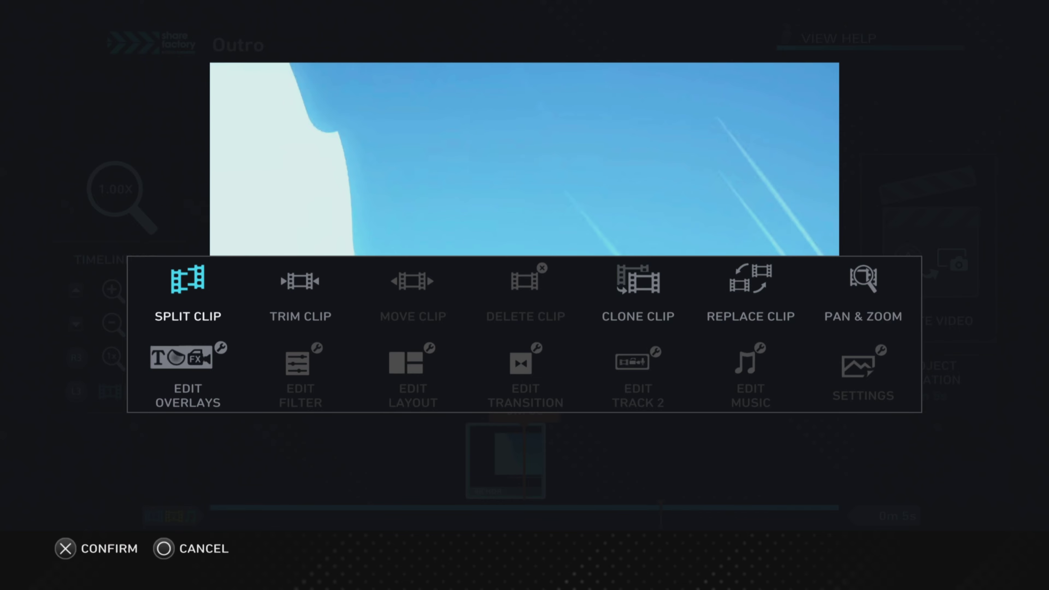
key(Right)
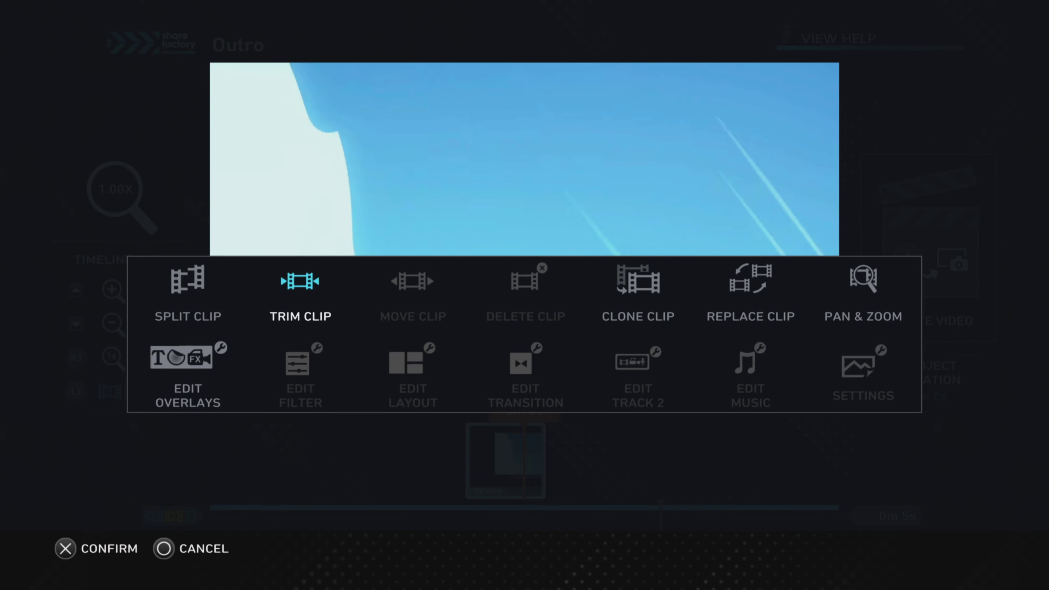
key(Return)
key(Right)
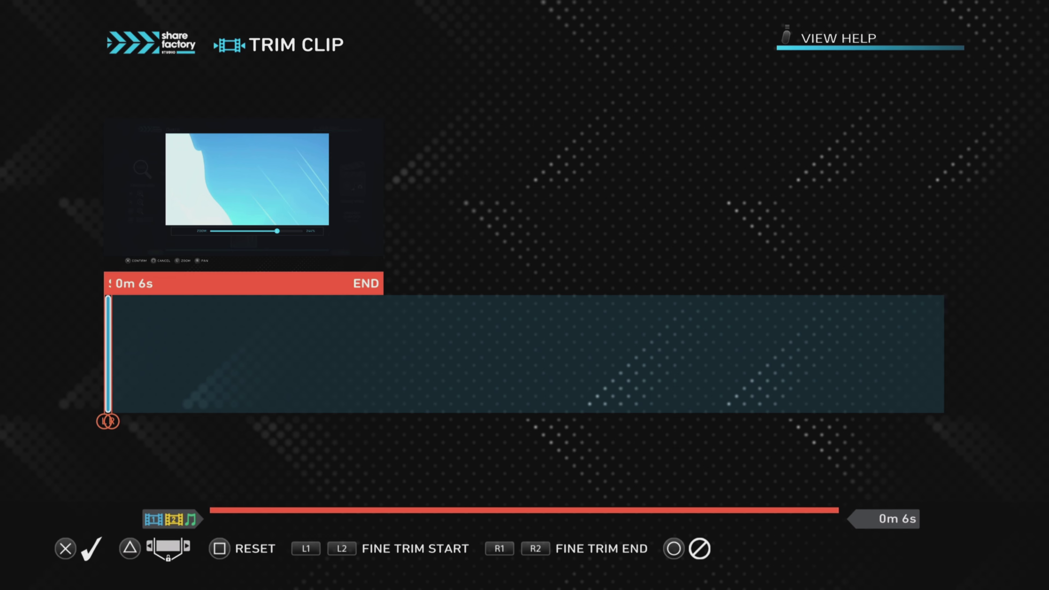
key(Right)
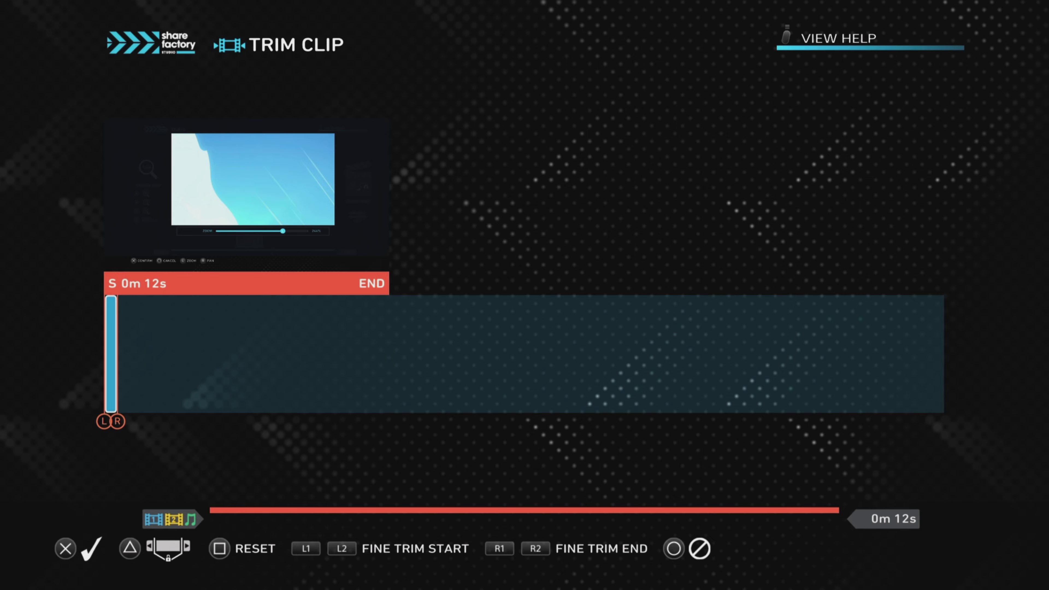
key(Return)
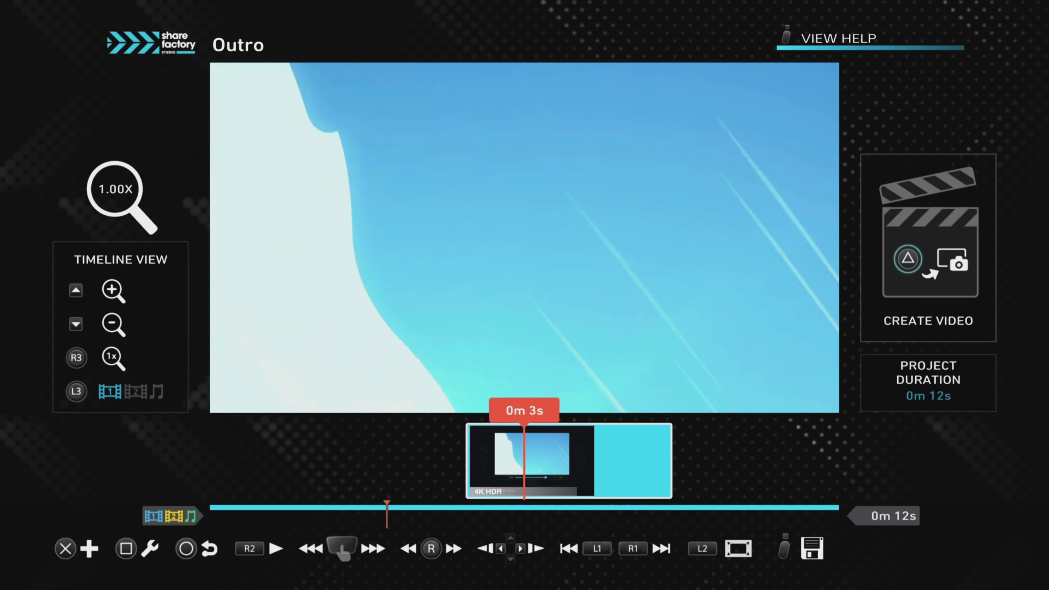
Return the playhead to 0m 0s and start adding an overlay from the Animated Stickers category.
key(End)
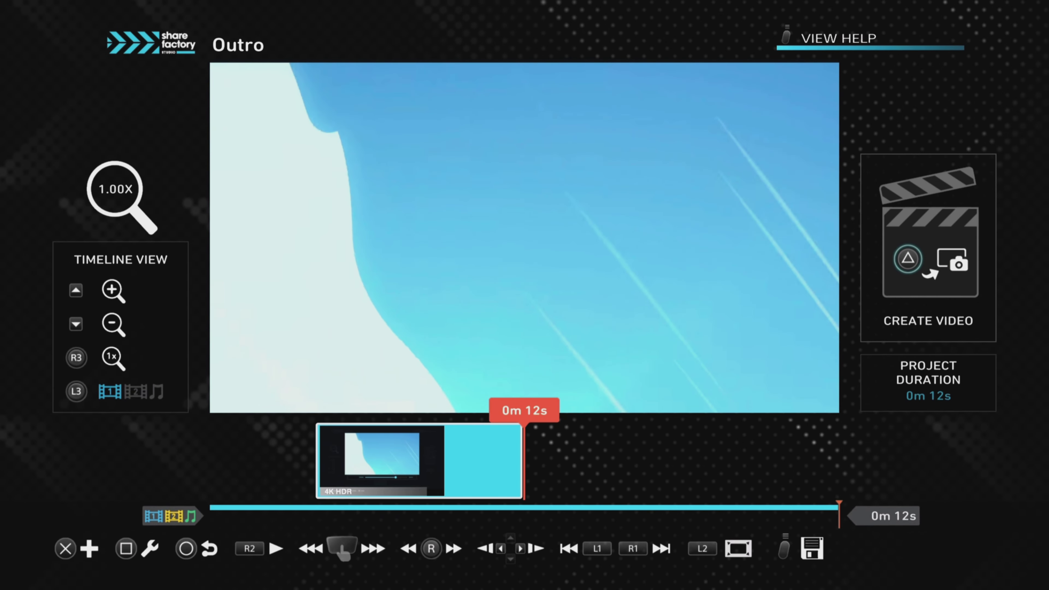
key(Home)
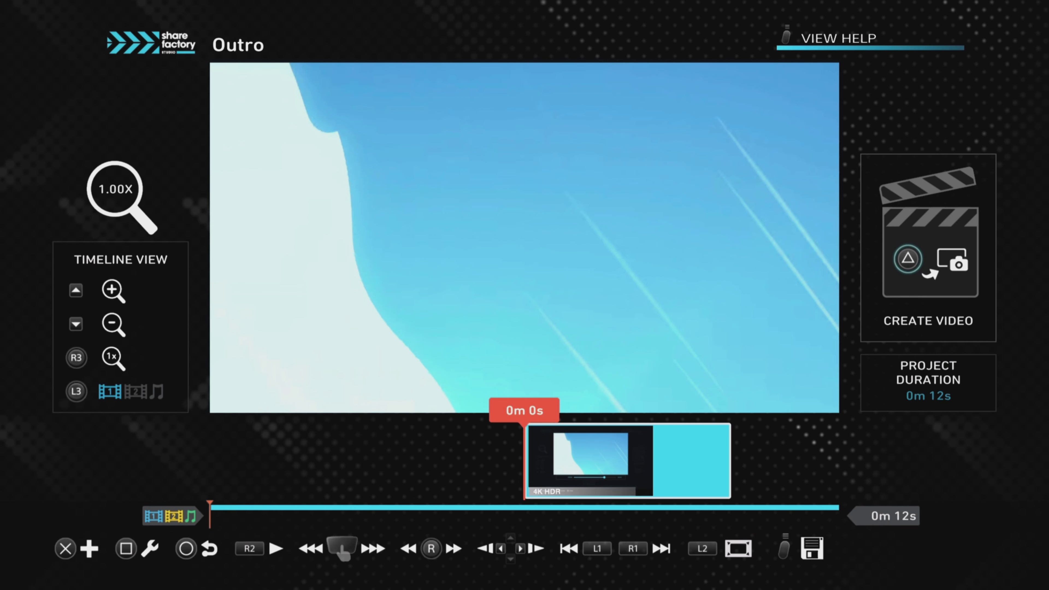
key(Return)
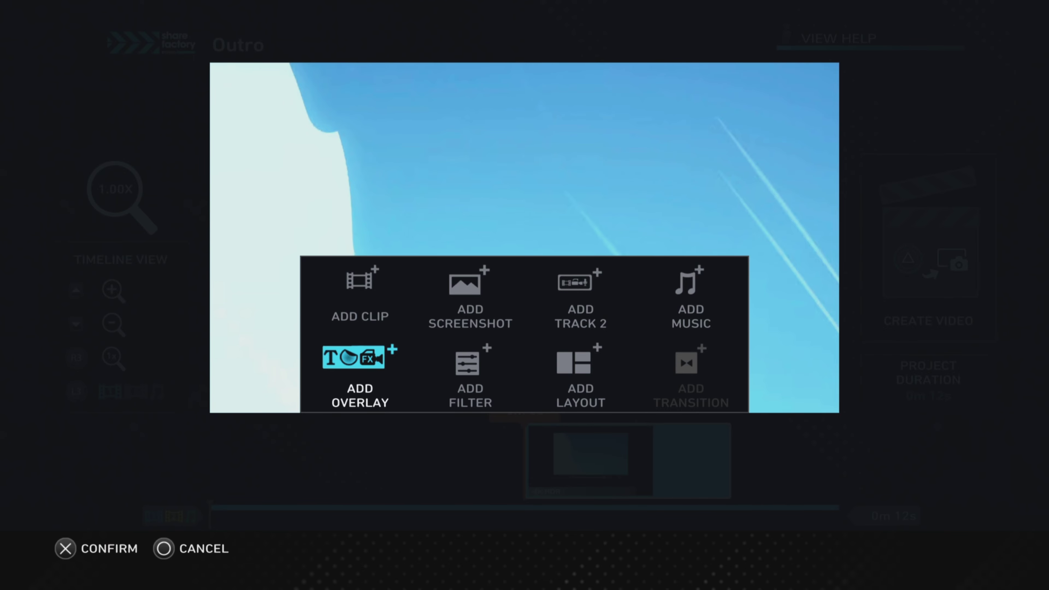
key(Up)
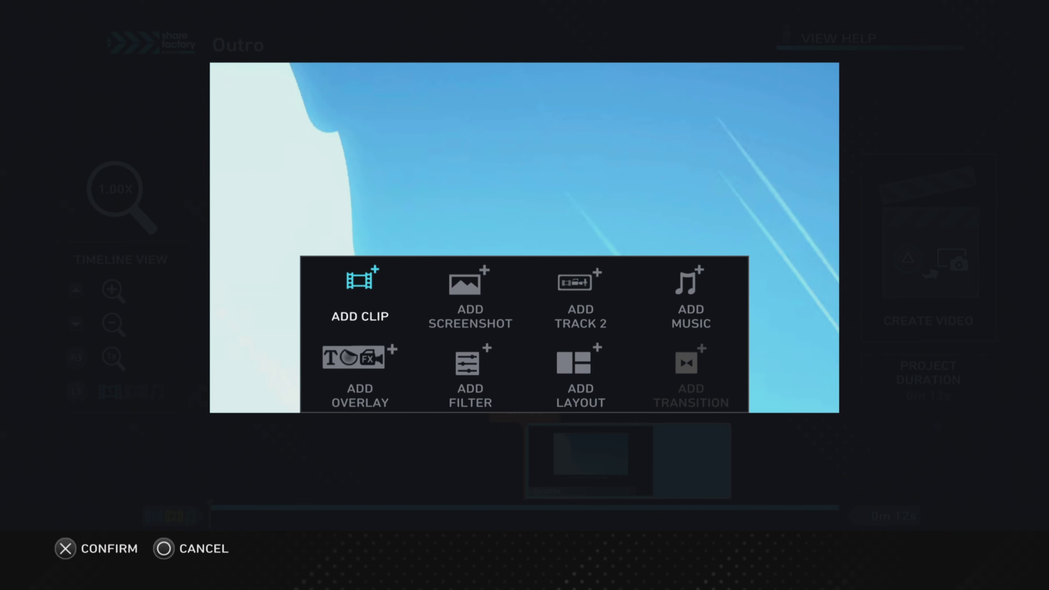
key(Down)
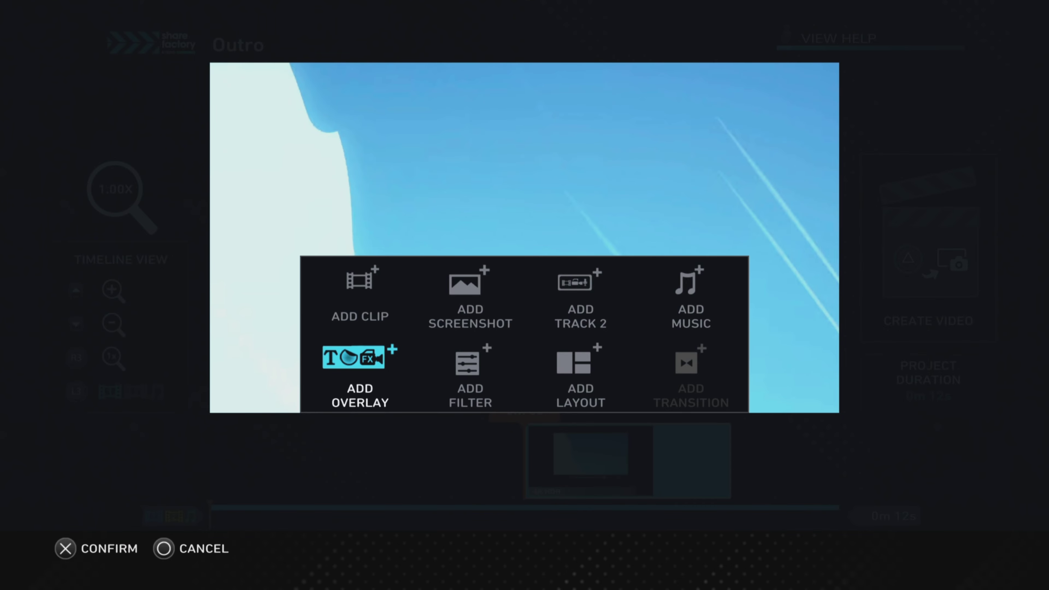
key(Return)
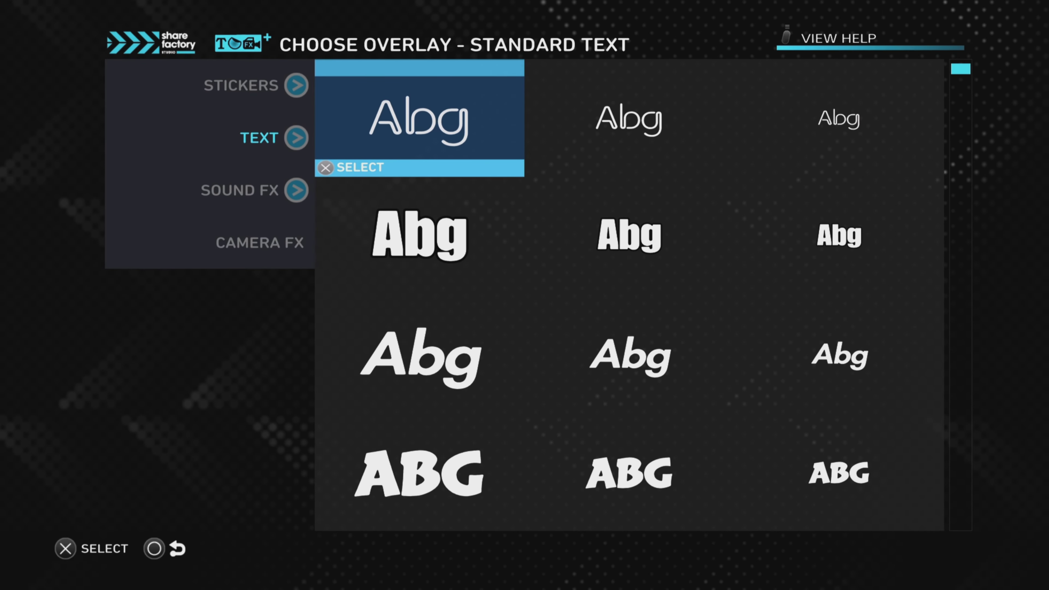
key(Left)
key(Up)
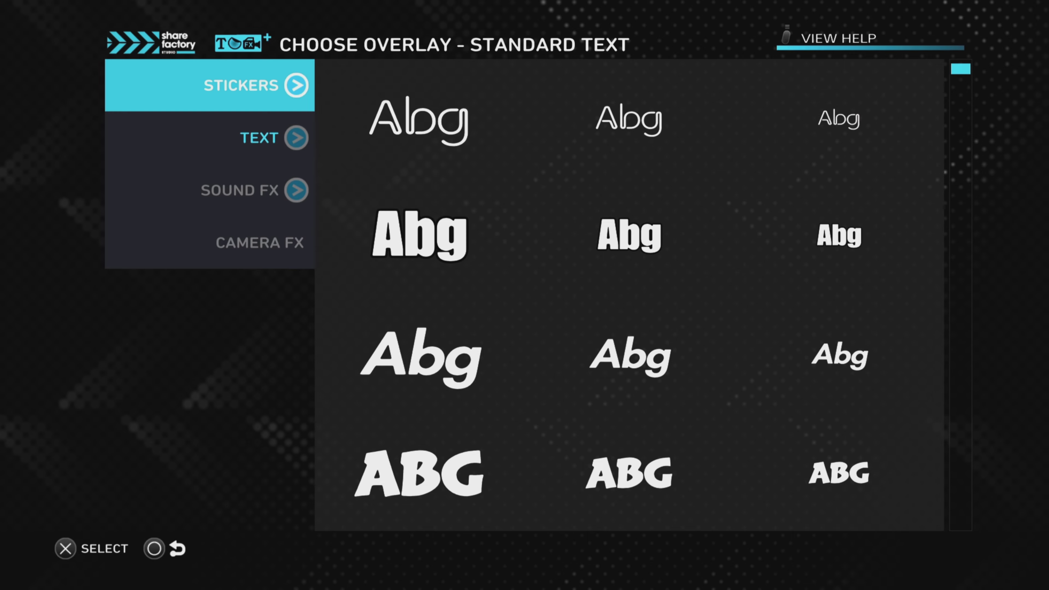
key(Return)
key(Down)
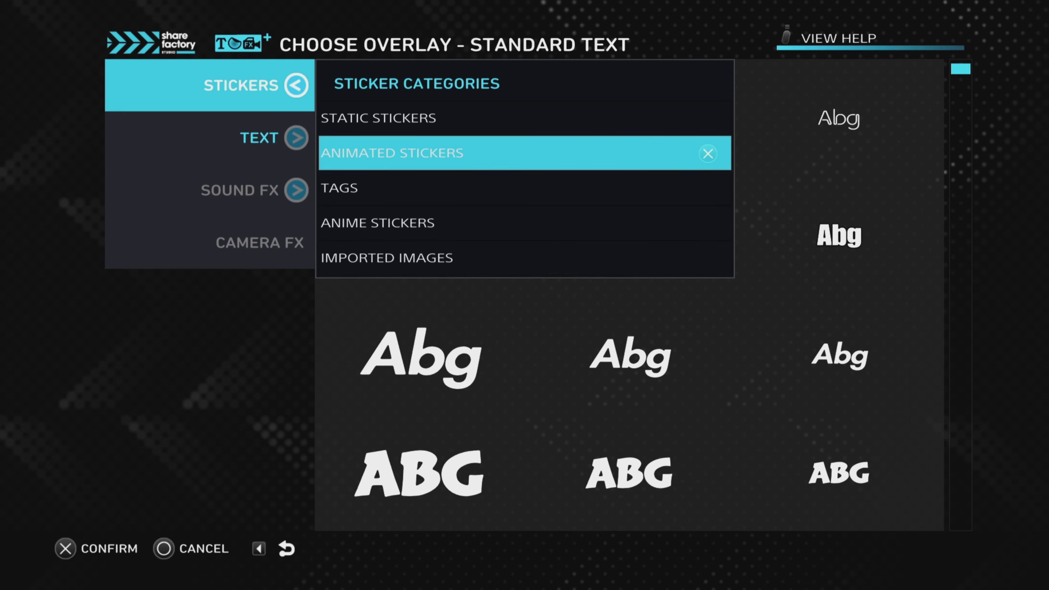
key(Return)
Add the red thumbs-up animated sticker as an overlay on the background with a duration of 3.0s.
key(Down)
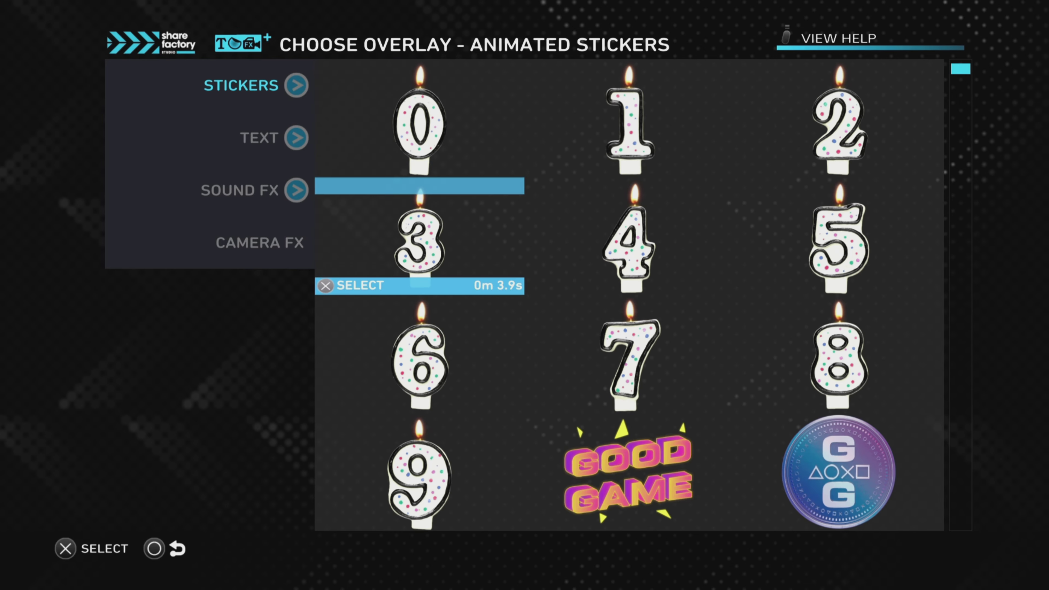
key(Down)
key(Down)
key(Down)
key(Down)
key(Down)
key(Down)
key(Down)
key(Down)
key(Down)
key(Down)
key(Down)
key(Down)
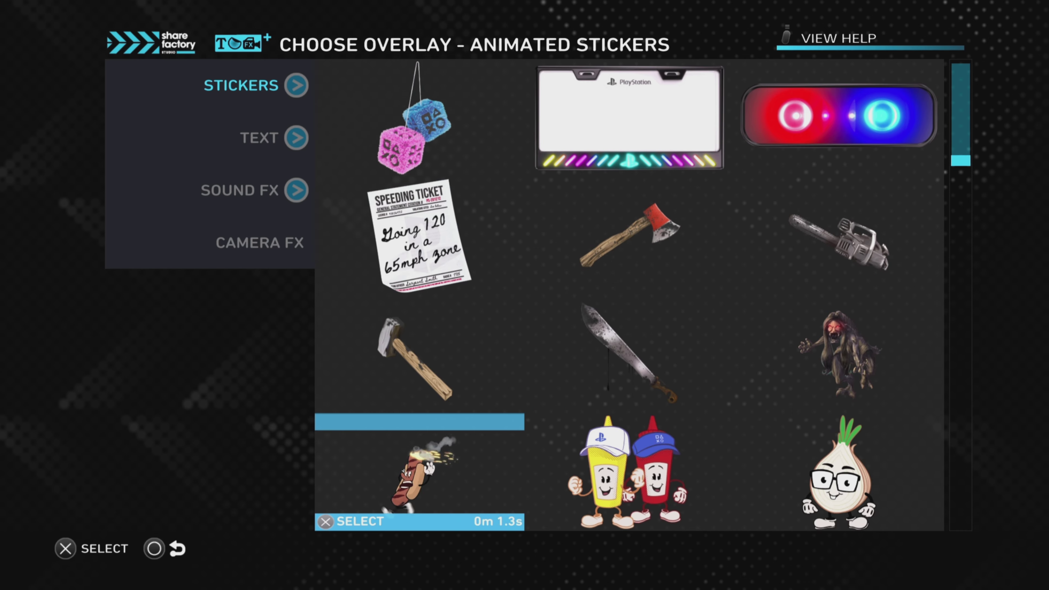
key(Down)
key(Down)
key(Down)
key(Down)
key(Down)
key(Down)
key(Down)
key(Down)
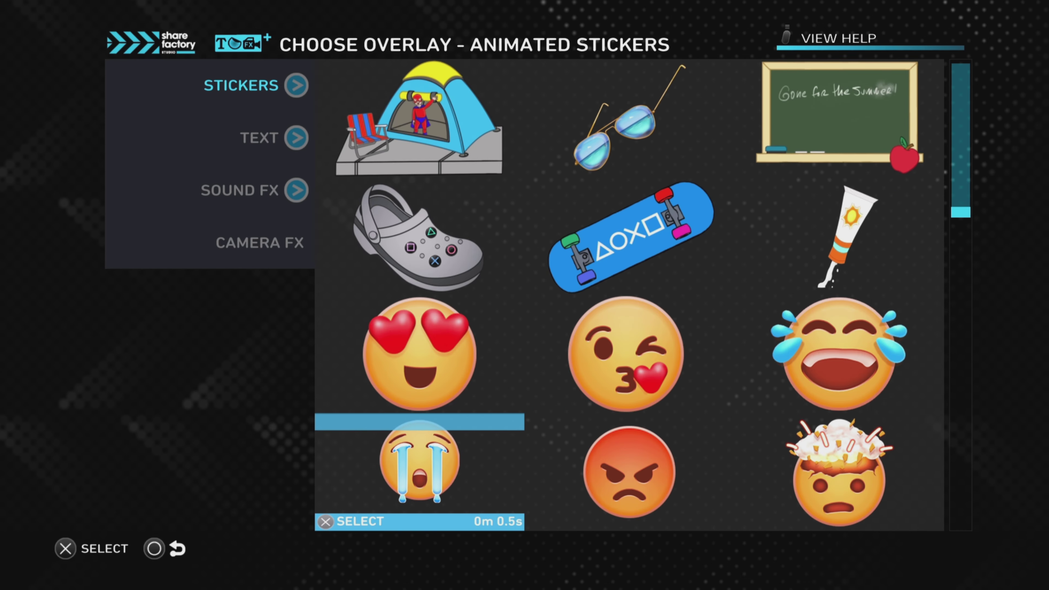
key(Down)
key(Down)
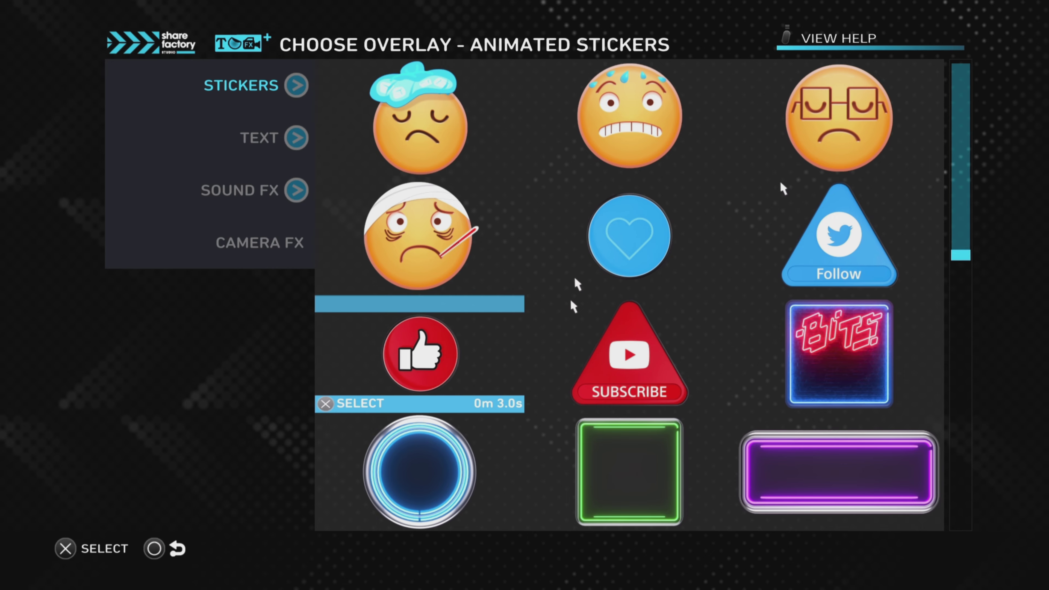
key(Return)
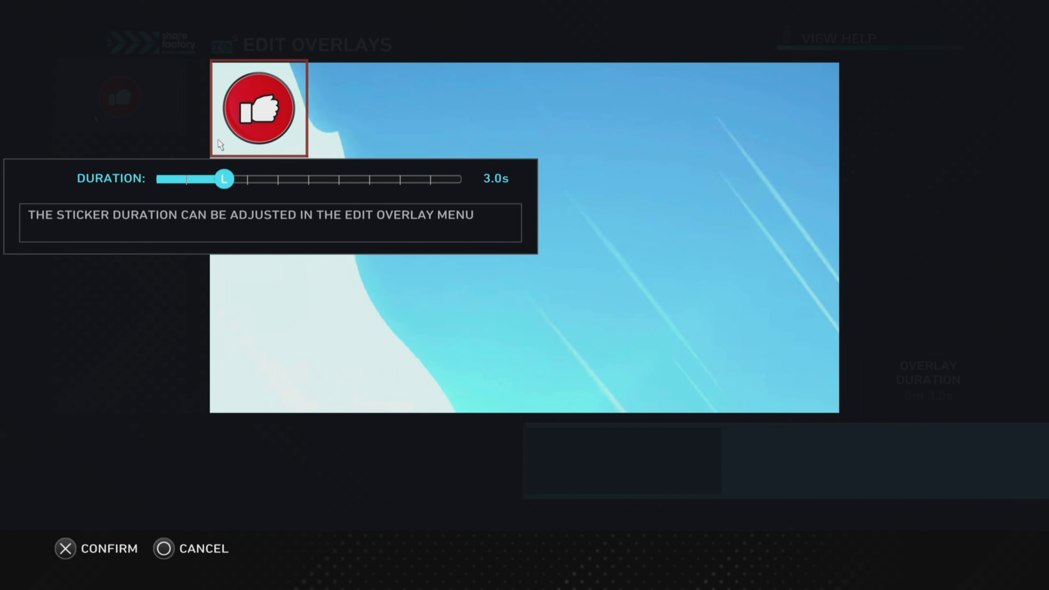
key(Return)
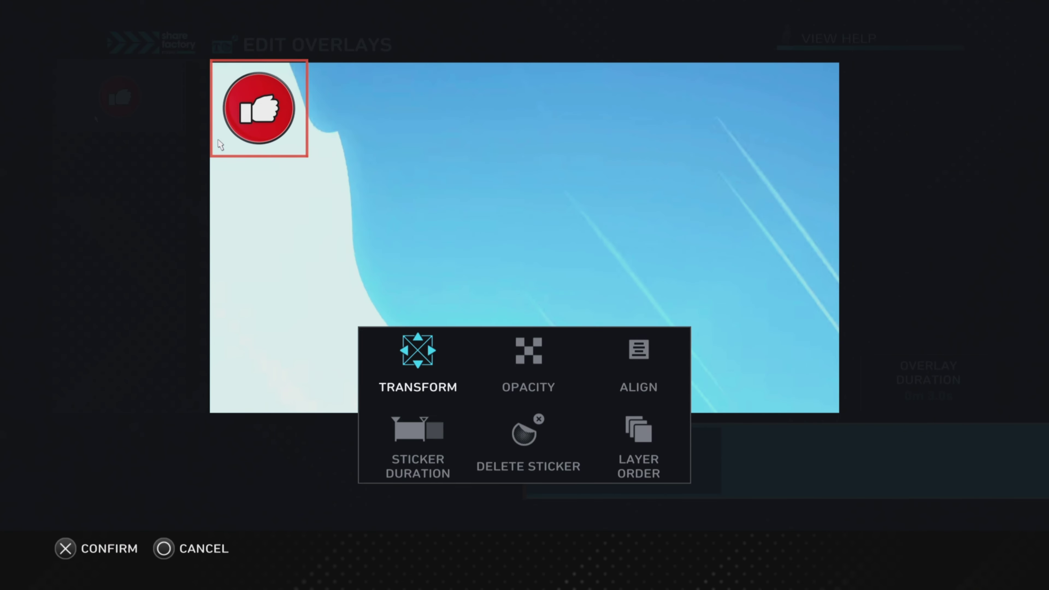
Transform the thumbs-up sticker, enlarging it slightly and moving it inward from the upper-left corner of the frame.
key(Return)
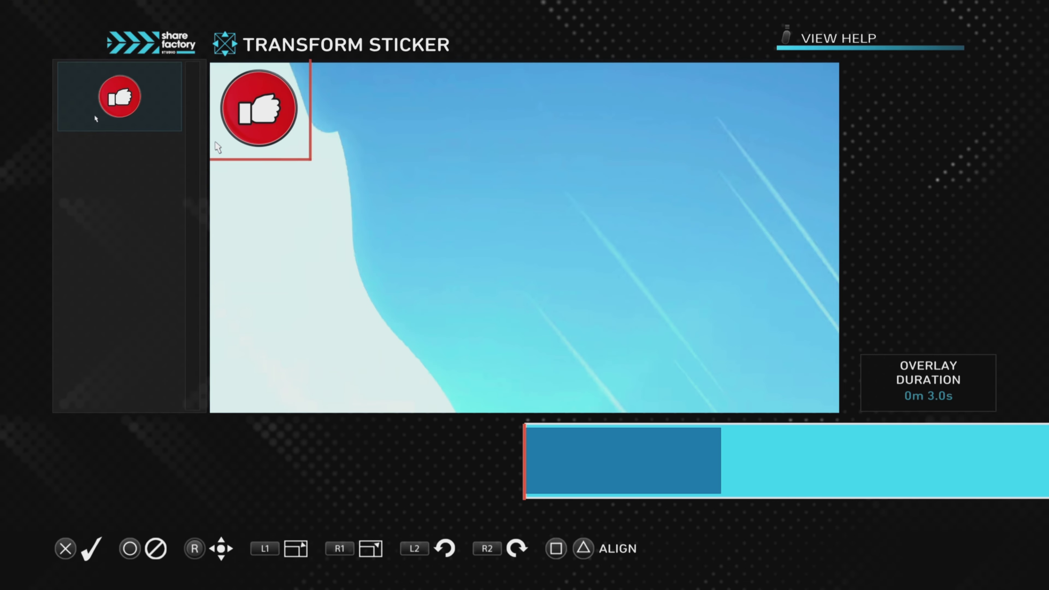
key(Right)
key(Down)
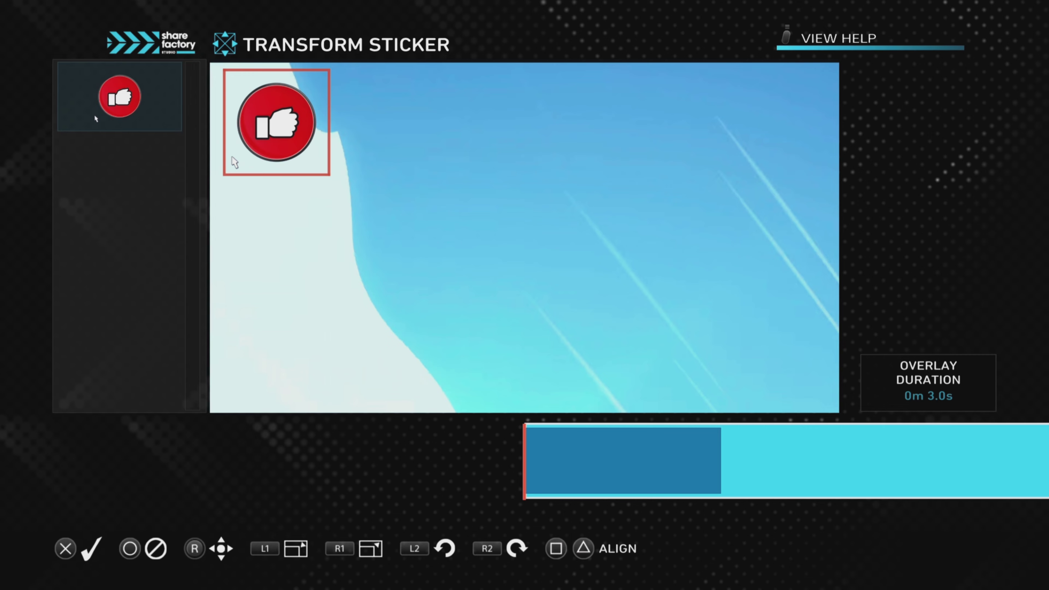
key(Right)
key(Down)
key(Right)
key(Down)
key(Left)
key(Right)
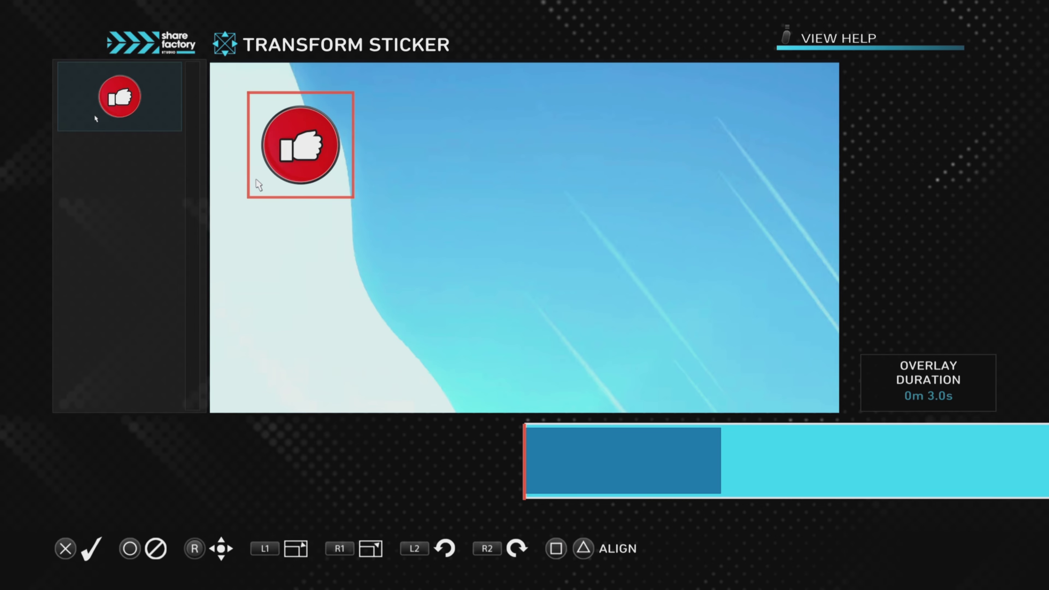
key(Return)
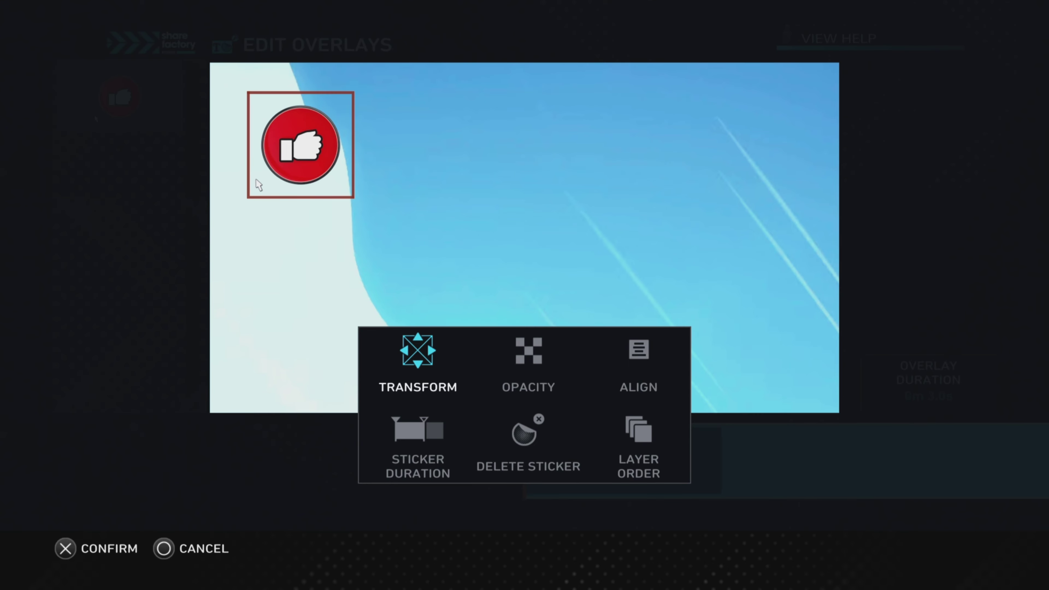
key(Escape)
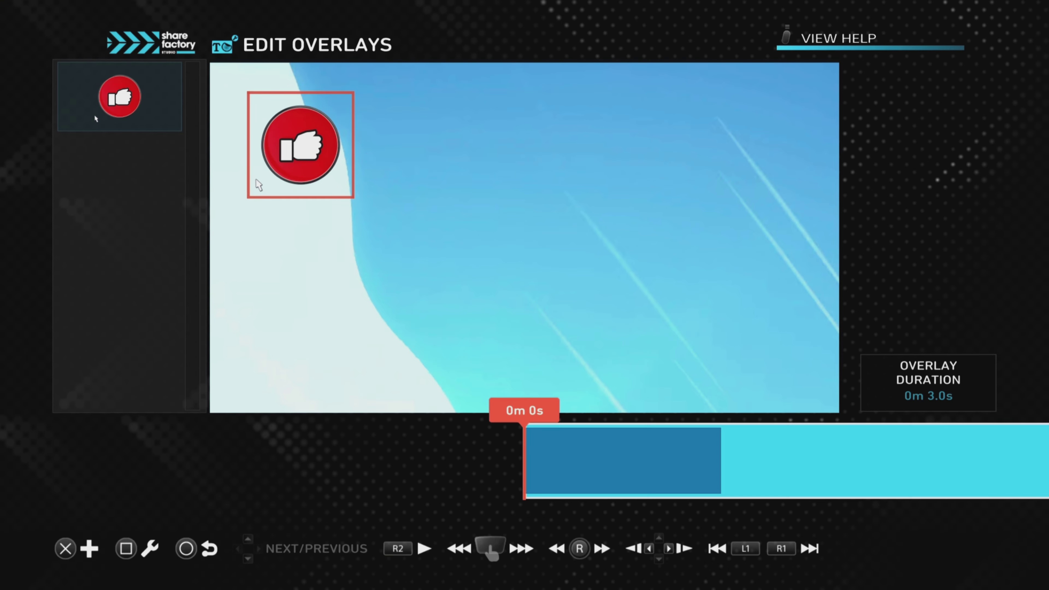
Return to the project timeline and play the outro up to 0m 3s to review the thumbs-up animation.
key(Escape)
key(space)
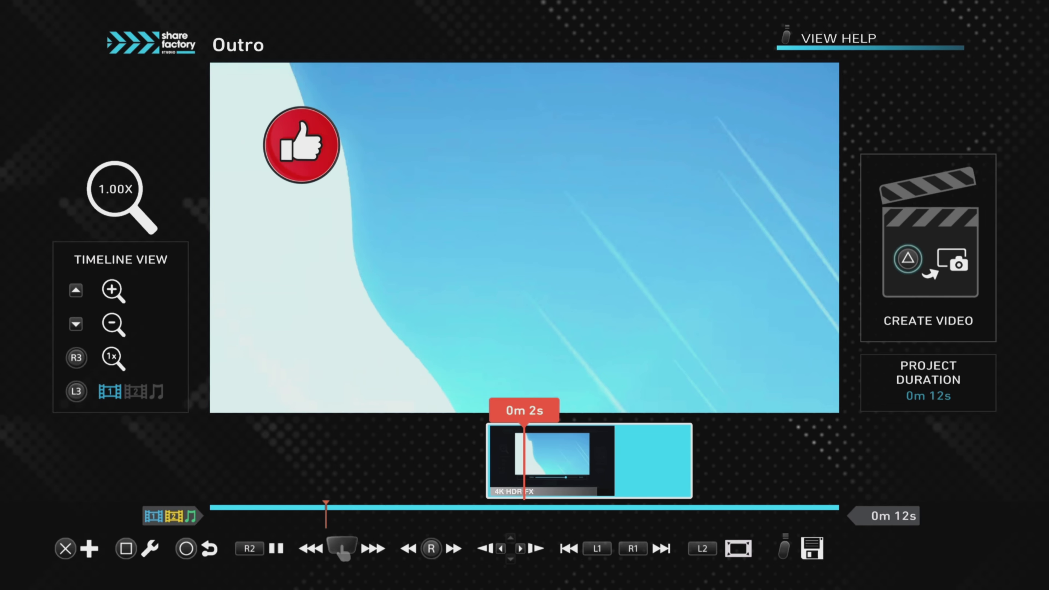
key(space)
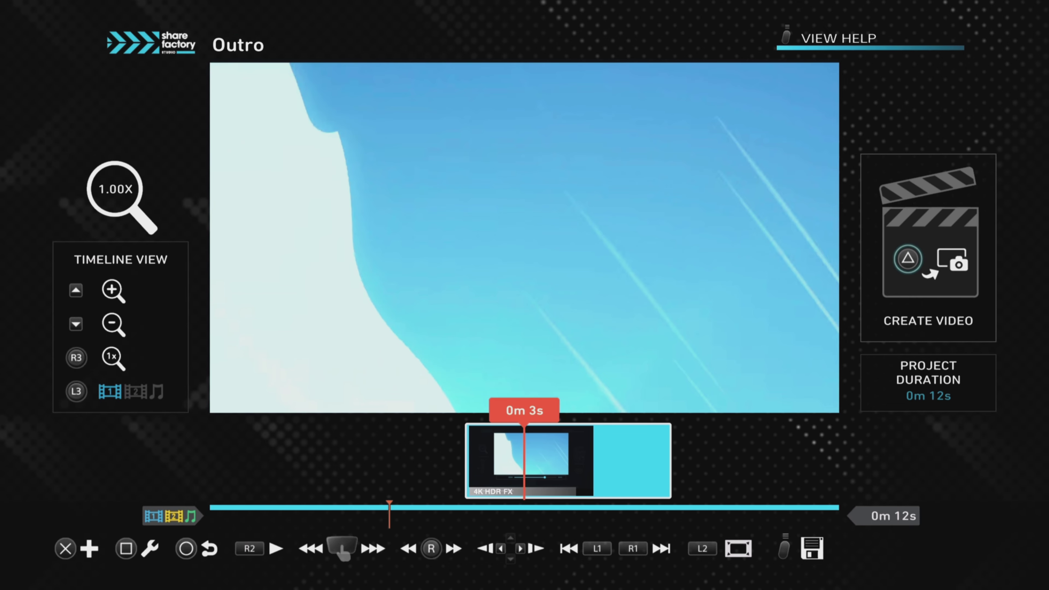
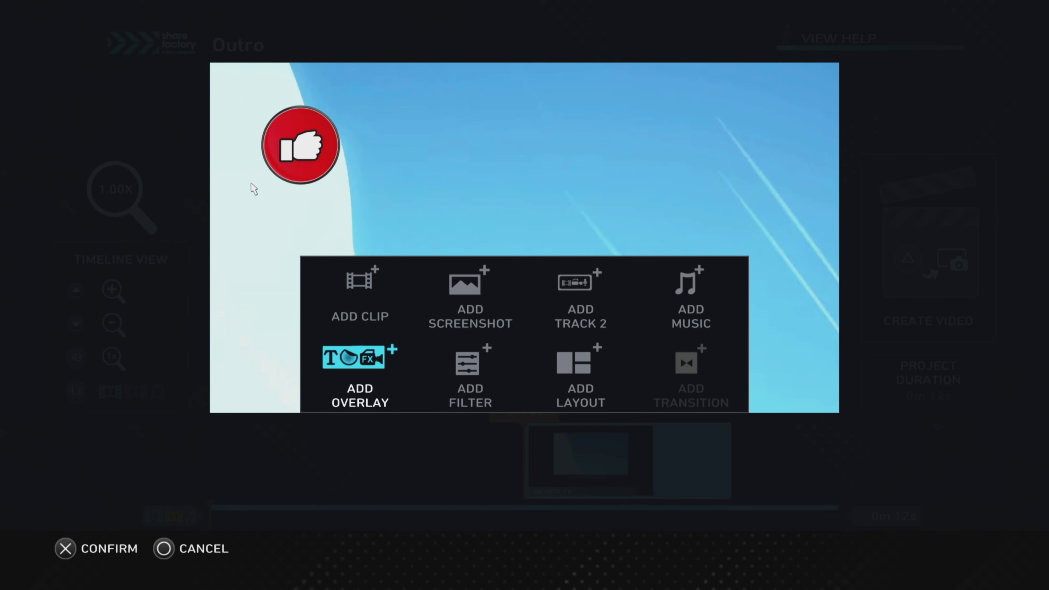
Start adding another overlay from the Static Stickers category.
key(Return)
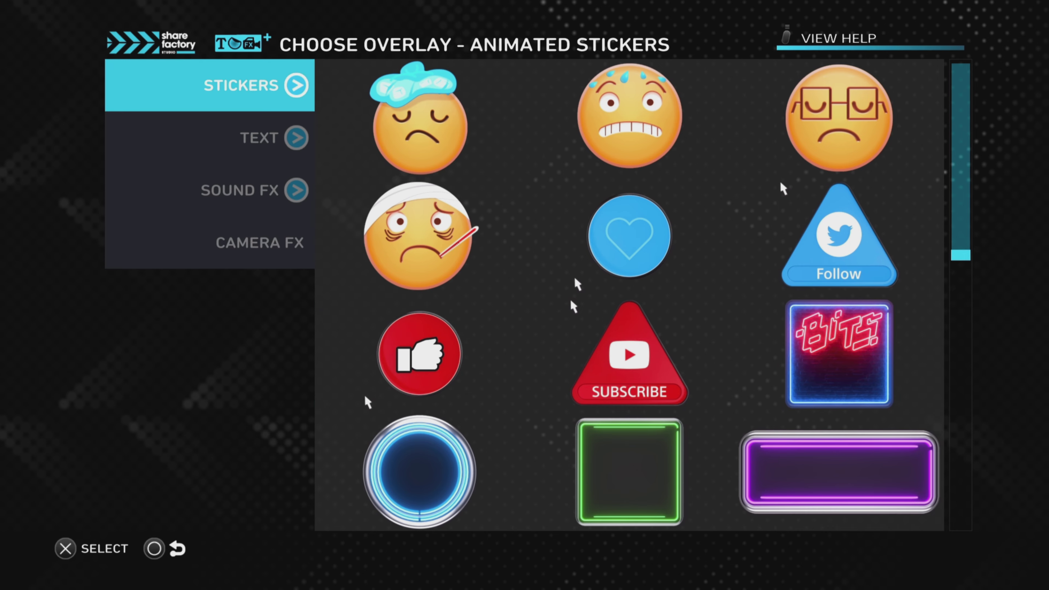
key(Return)
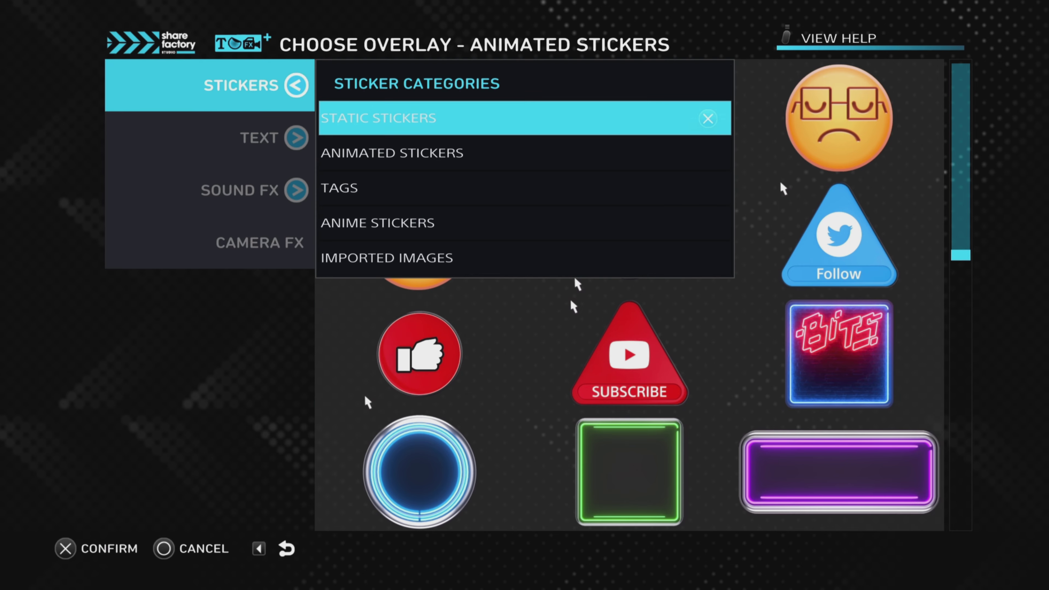
key(Return)
Add the white curved arrow that bends down to the right as a sticker with a duration of 5.0s.
key(Down)
key(Down)
key(Down)
key(Down)
key(Down)
key(Down)
key(Down)
key(Down)
key(Down)
key(Down)
key(Down)
key(Down)
key(Down)
key(Down)
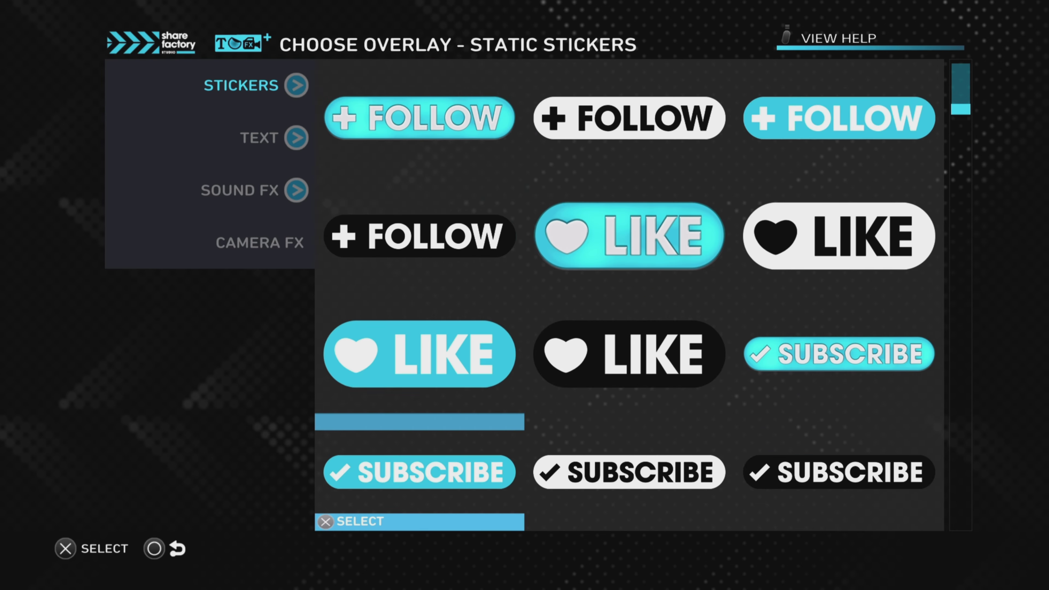
key(Down)
key(Down)
key(Down)
key(Down)
key(Down)
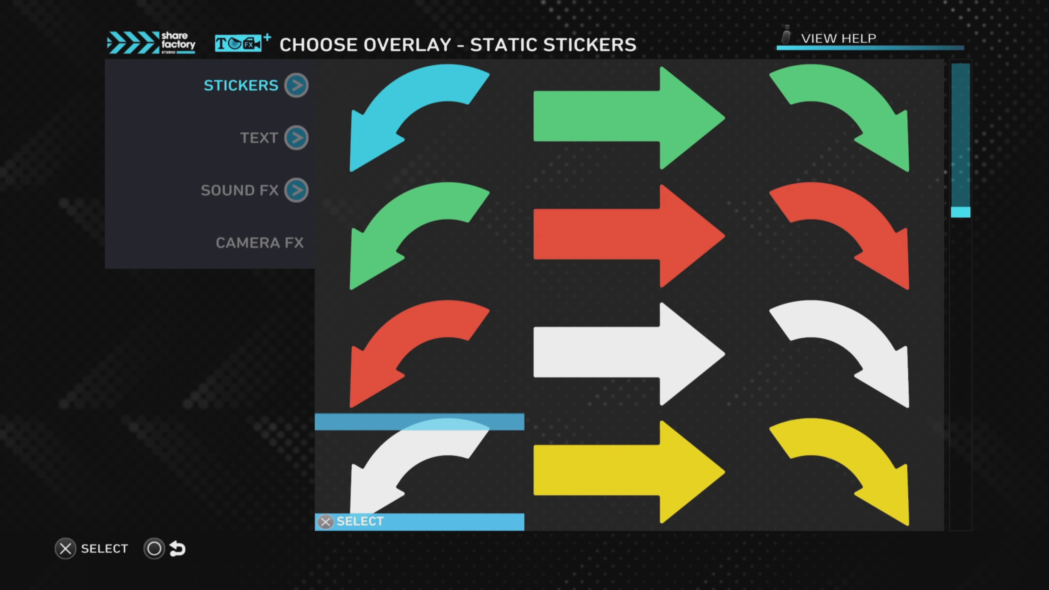
key(Up)
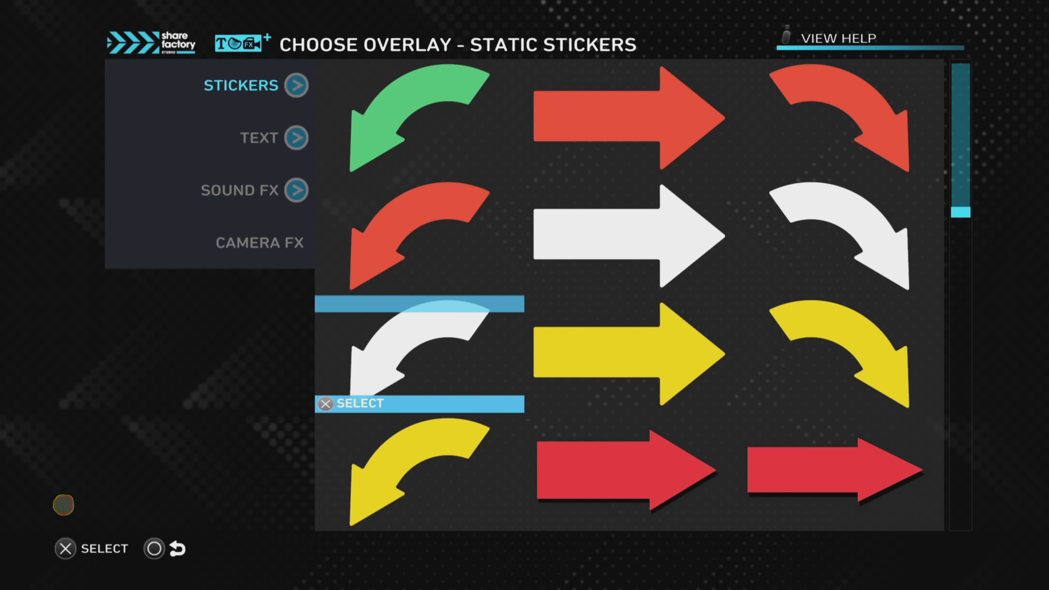
key(Right)
key(Right)
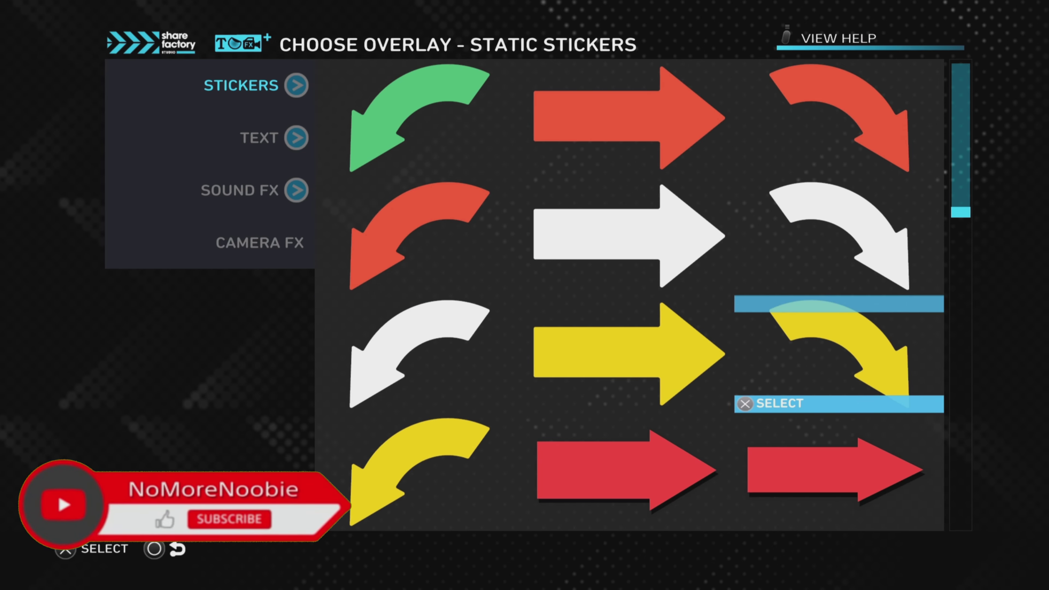
key(Up)
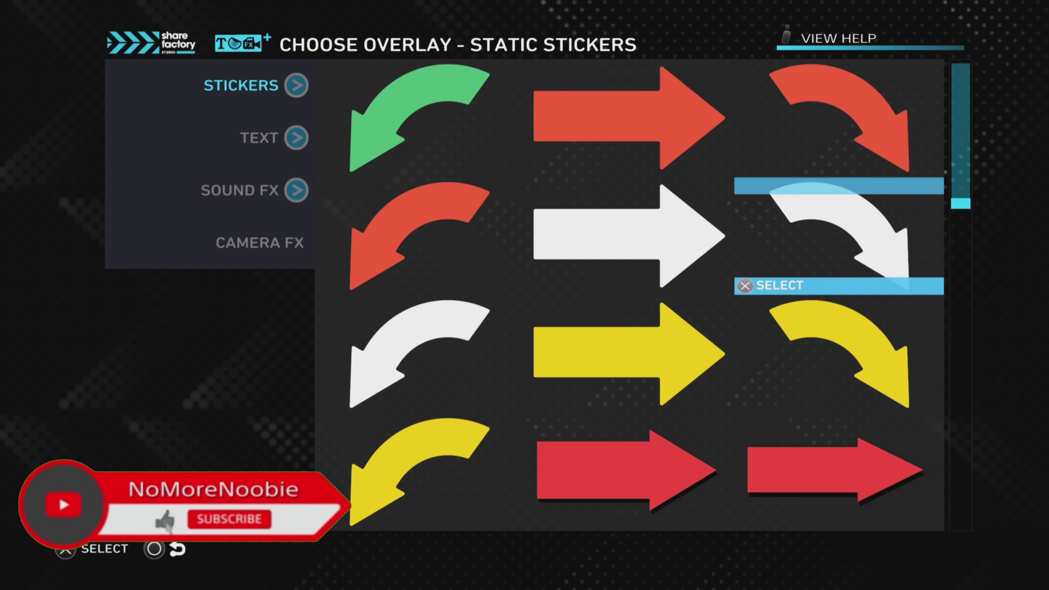
key(Return)
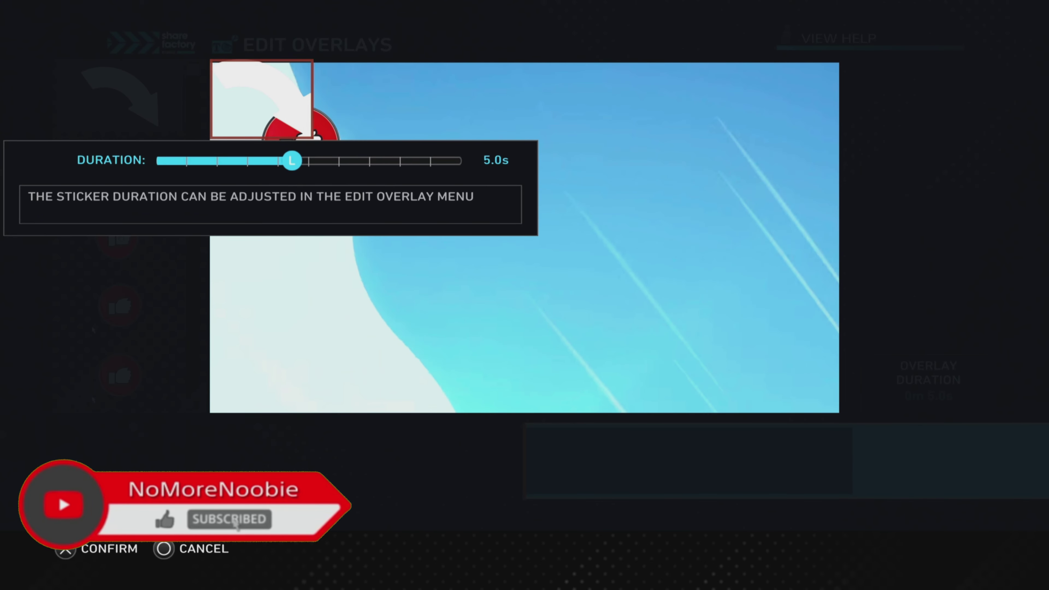
key(Return)
key(Return)
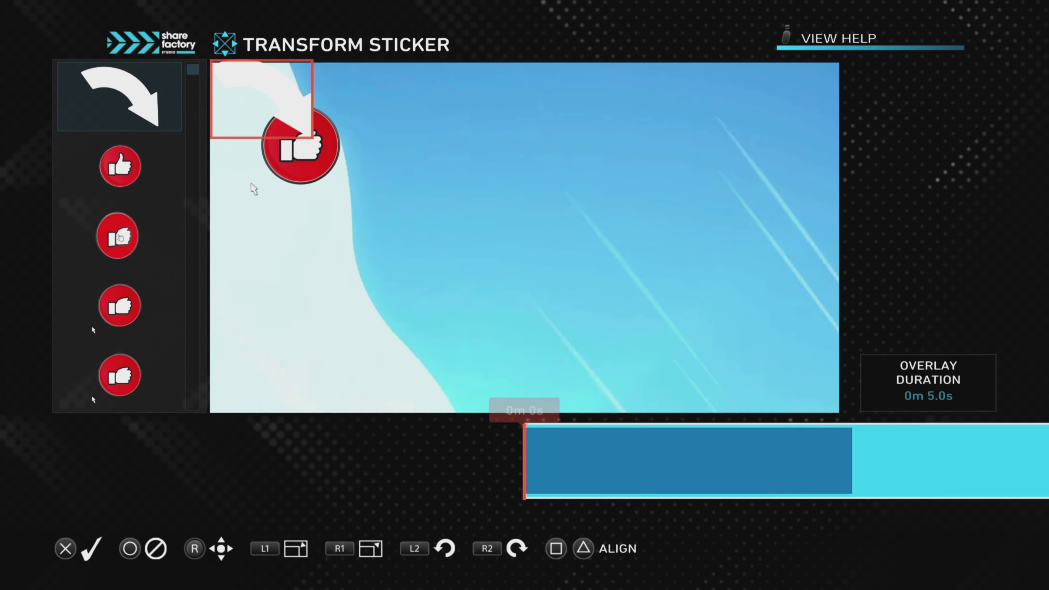
Transform the white arrow sticker, placing it just right of the thumbs-up and rotating it so its tip points at the thumbs-up.
key(Right)
key(Right)
key(L2)
key(Page_Up)
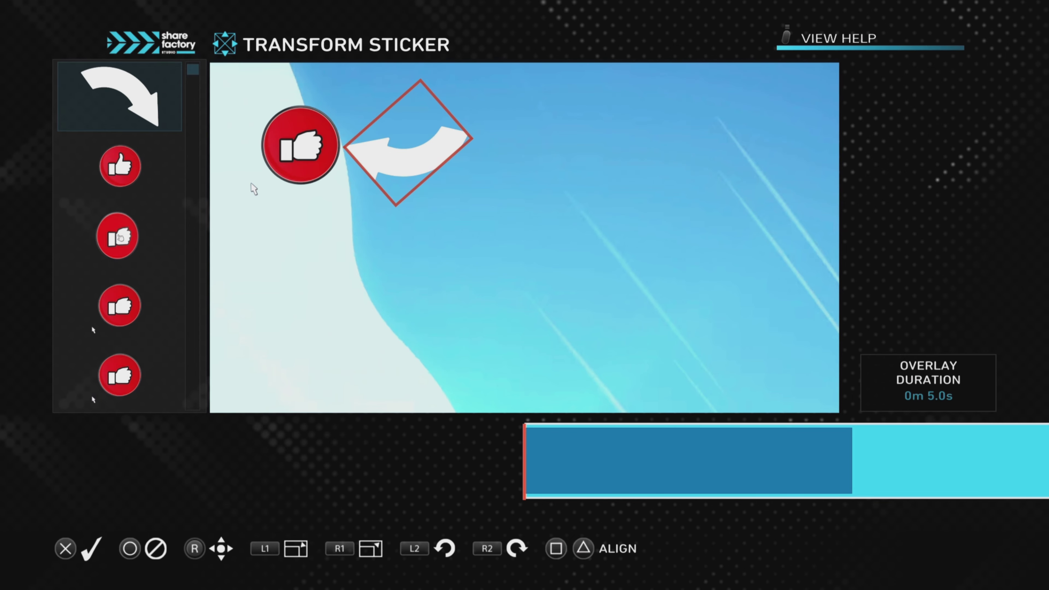
key(Return)
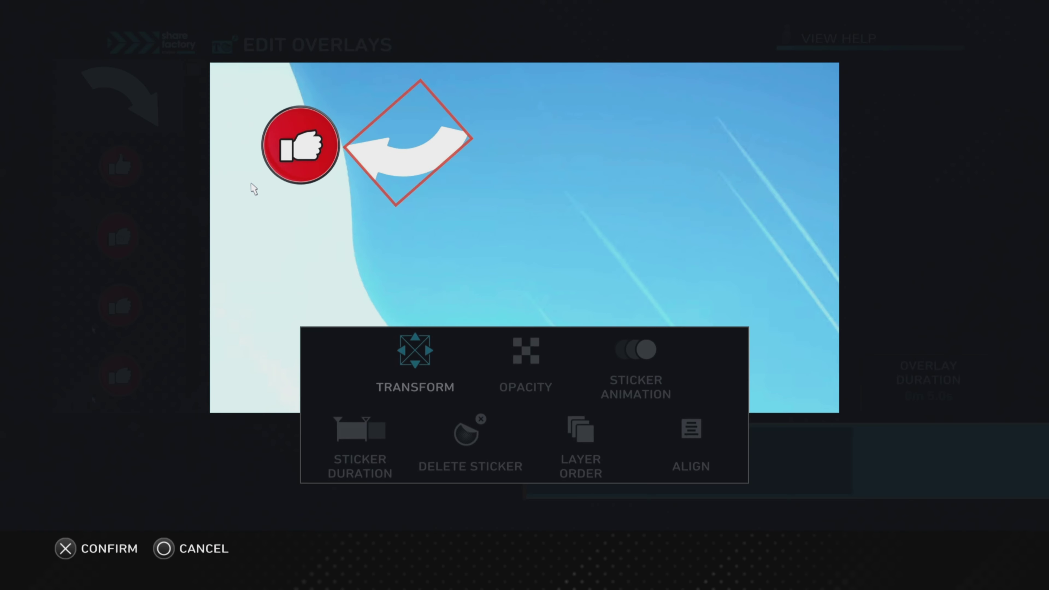
Extend the arrow sticker's duration to the end of the outro, 12.7s.
key(Down)
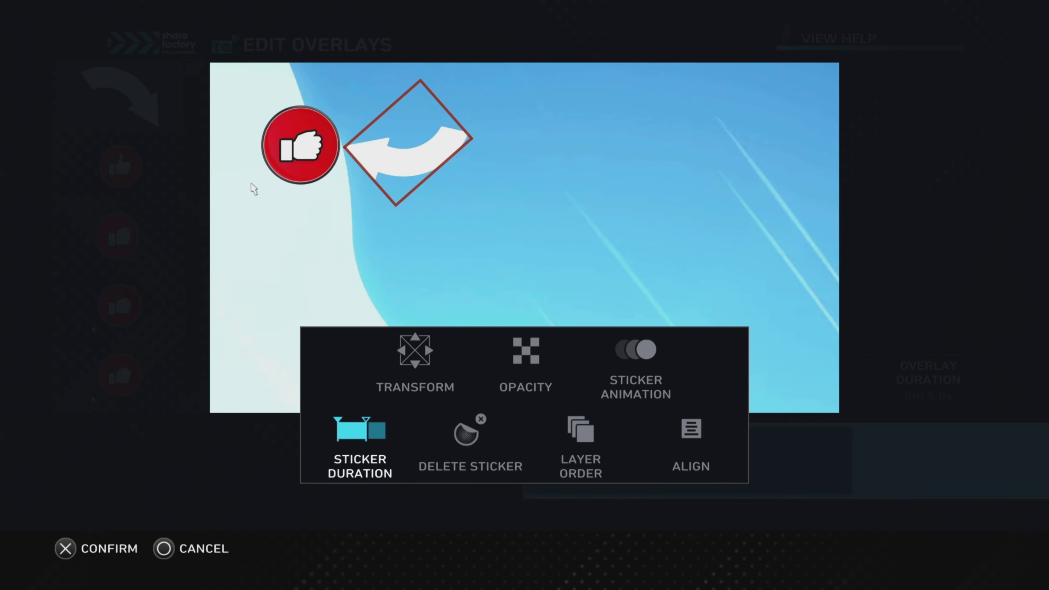
key(Return)
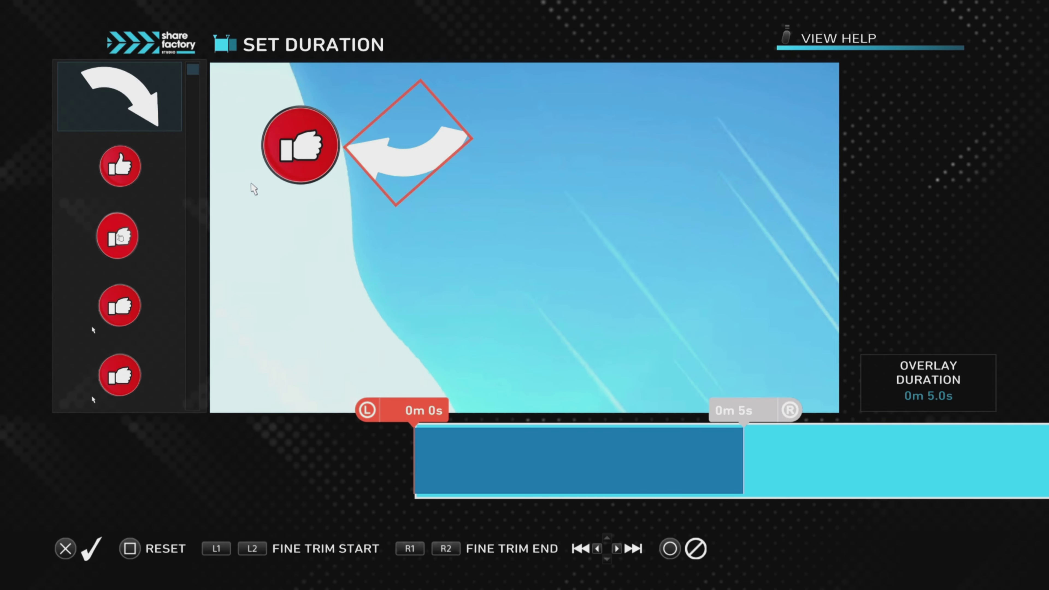
key(Right)
key(Right)
key(Right)
key(Right)
key(Right)
key(Right)
key(Right)
key(Right)
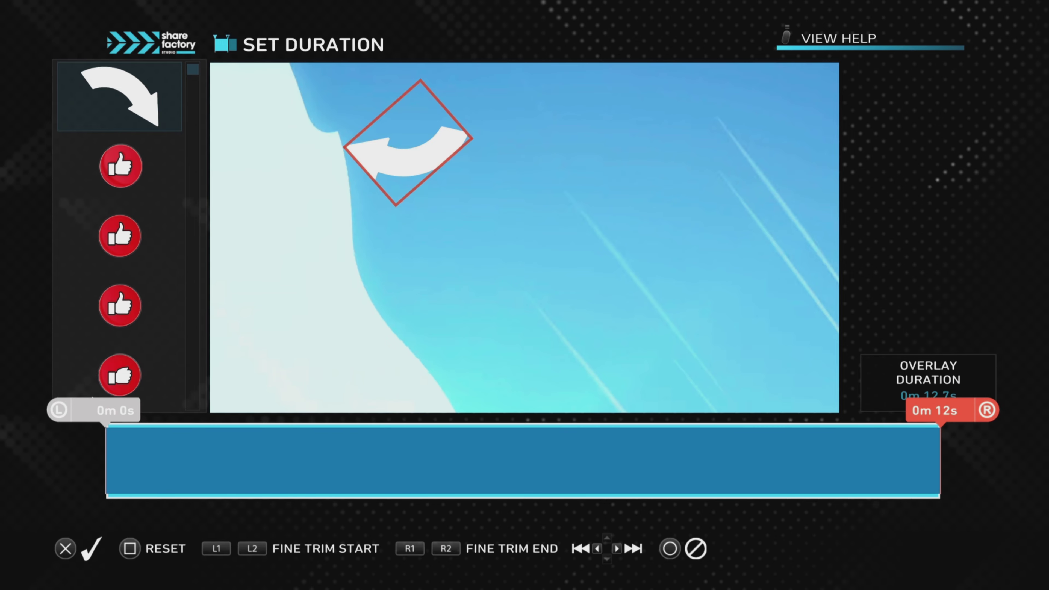
key(Return)
key(Escape)
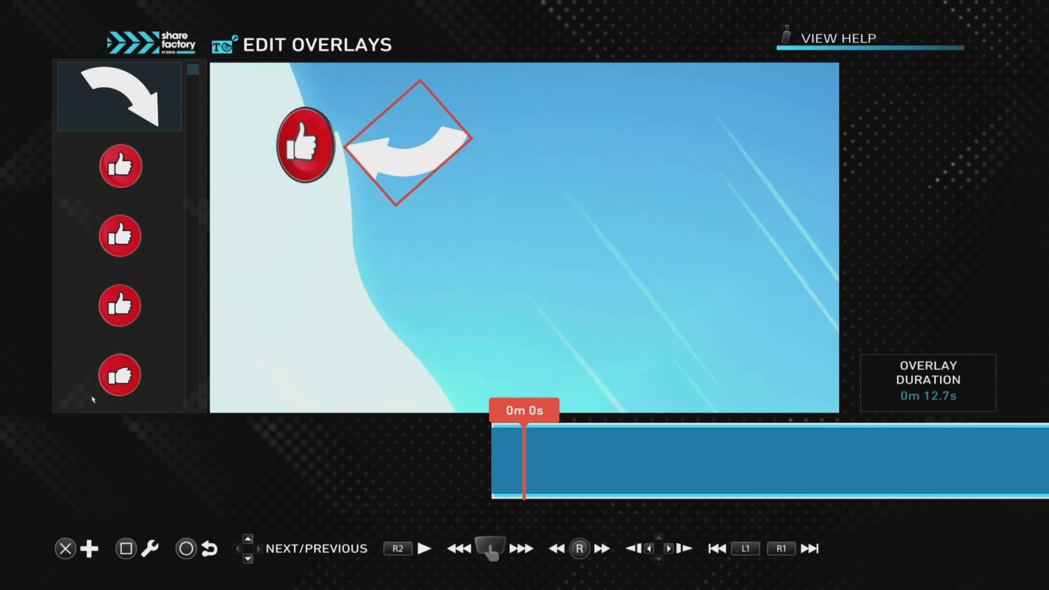
Open the sticker animation options for the white arrow.
key(Return)
key(Right)
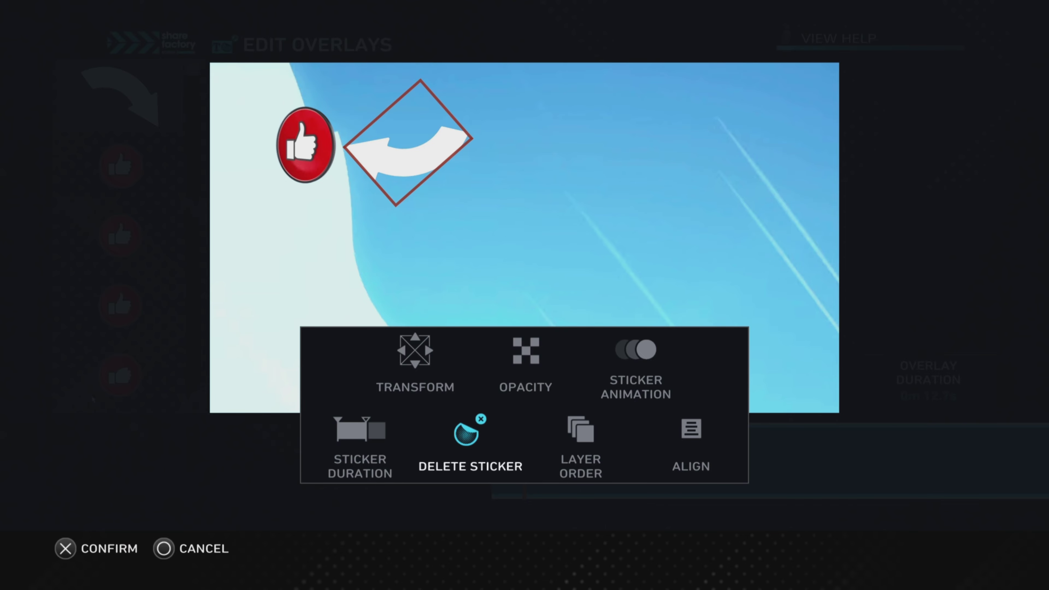
key(Right)
key(Up)
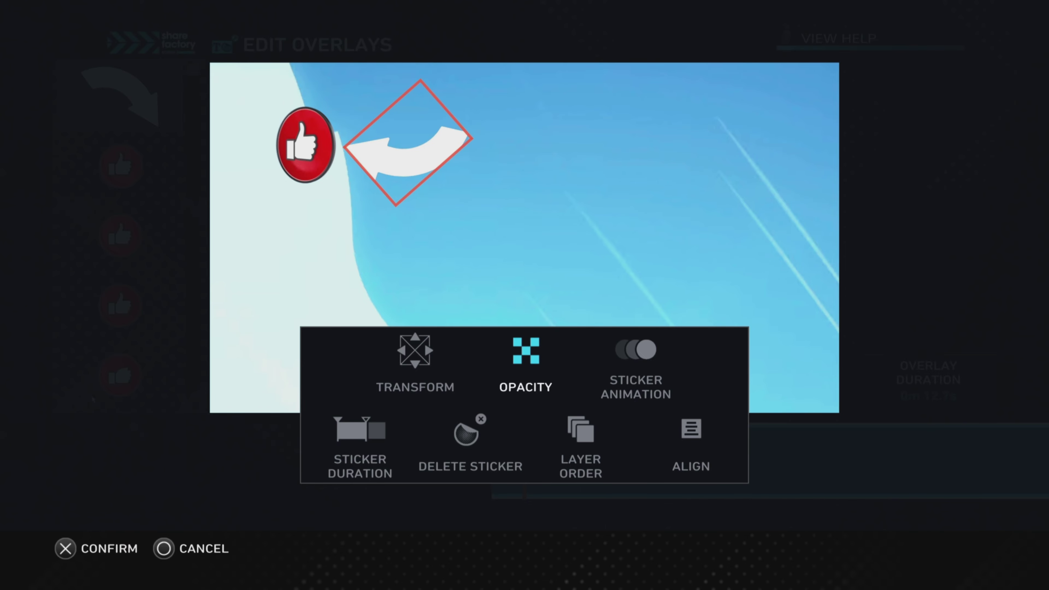
key(Right)
key(Return)
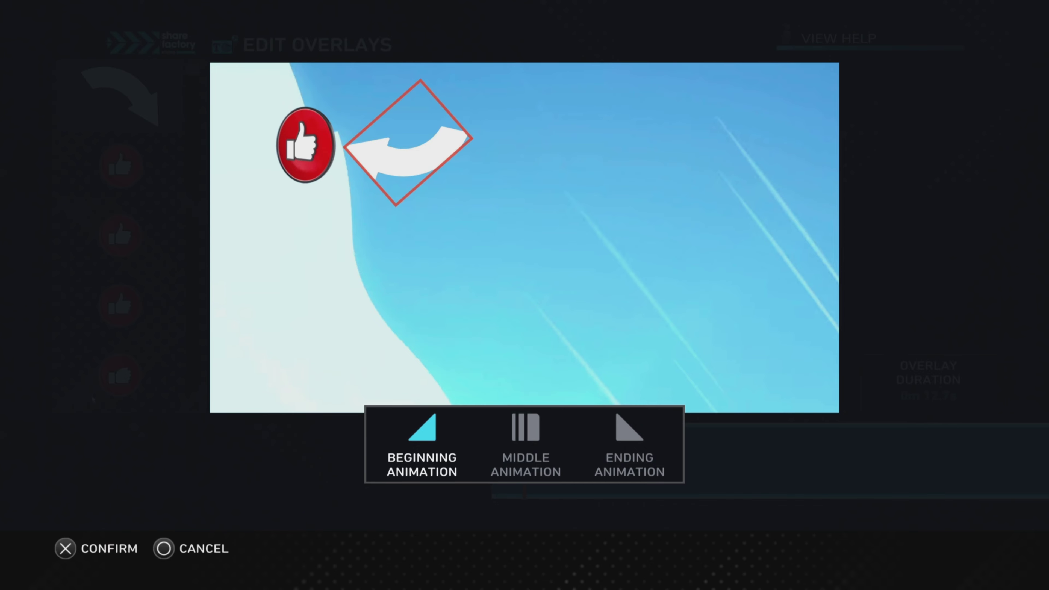
Try the Bounce middle animation on the arrow sticker and set the middle animation back to None.
key(Right)
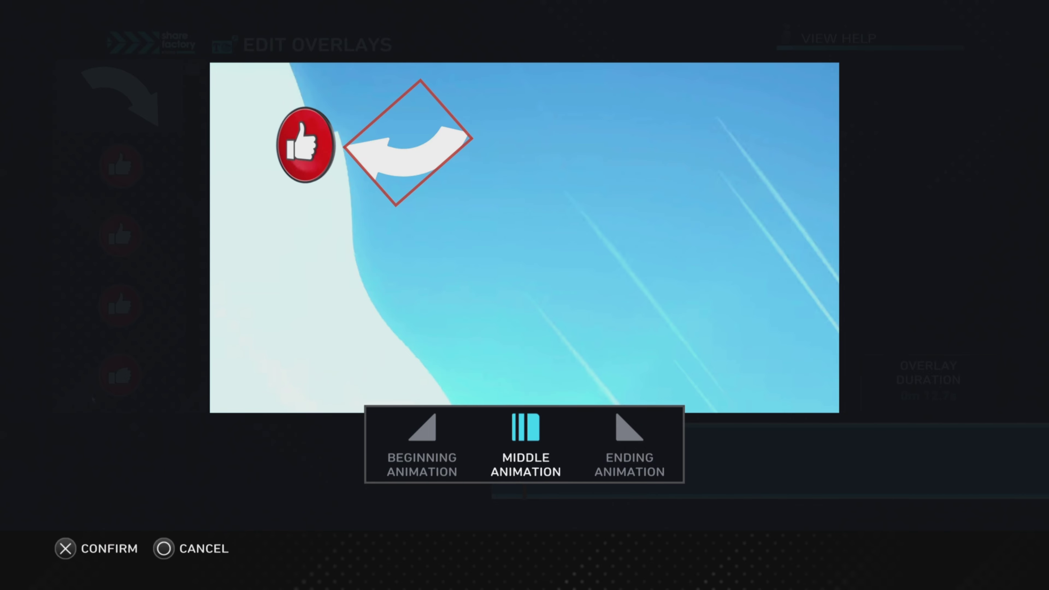
key(Return)
key(Down)
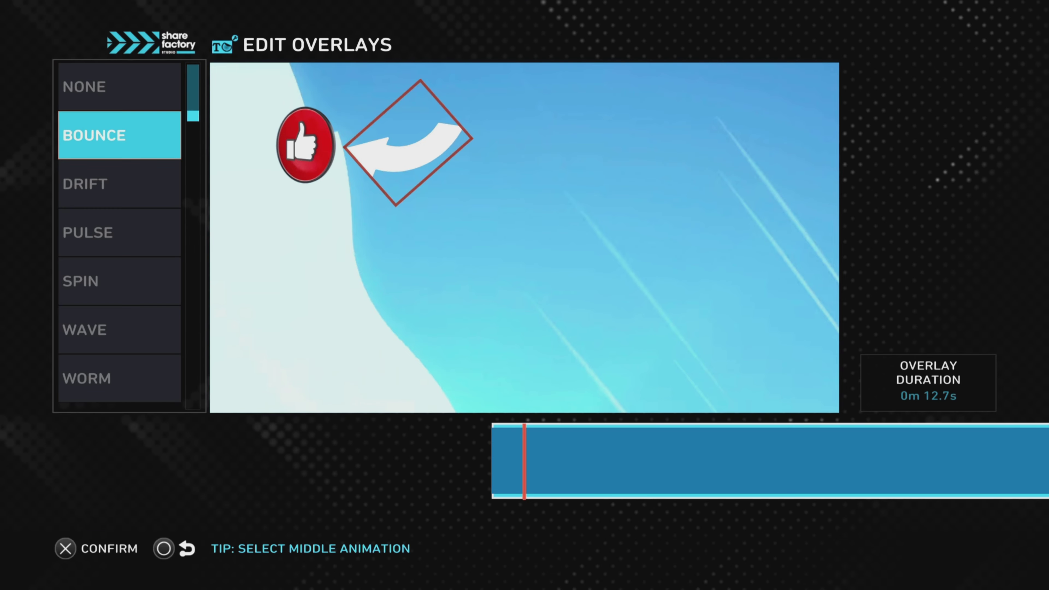
key(Up)
key(Down)
key(Up)
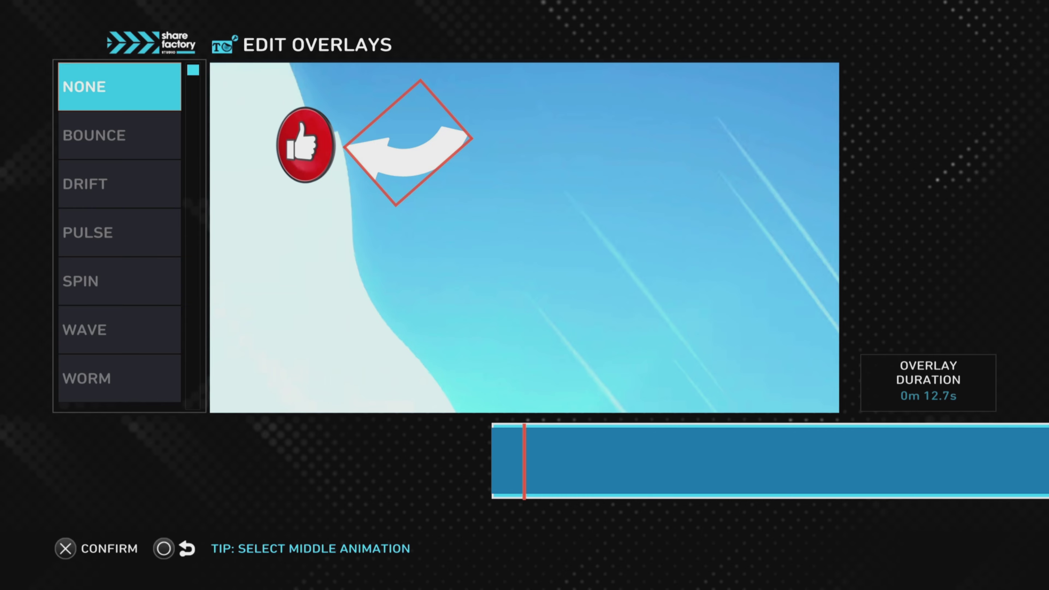
key(Return)
Apply the Fade In beginning animation to the arrow sticker and return to the overlay timeline.
key(Left)
key(Return)
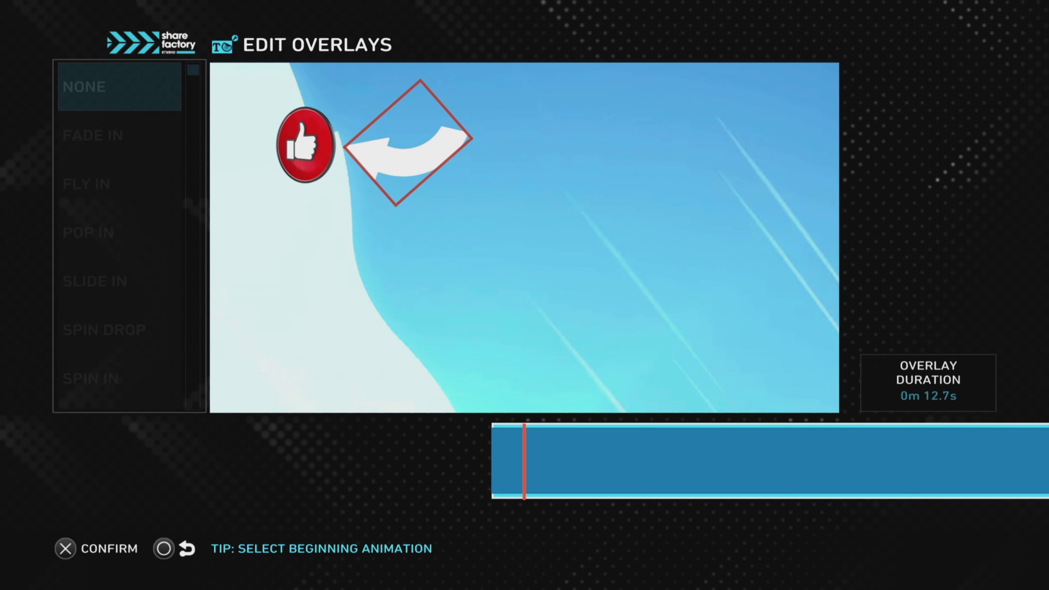
key(Down)
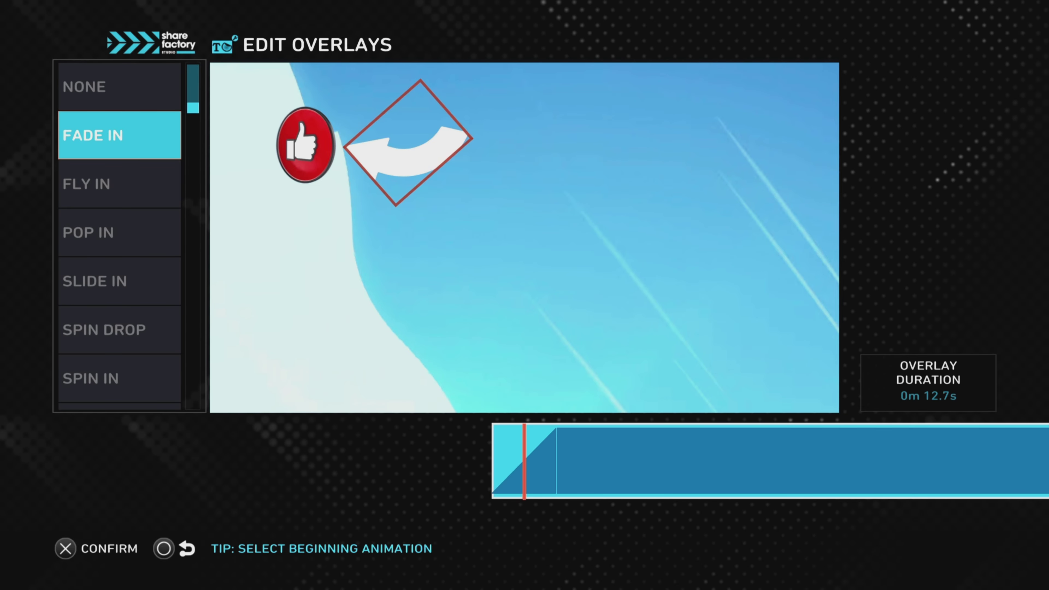
key(Return)
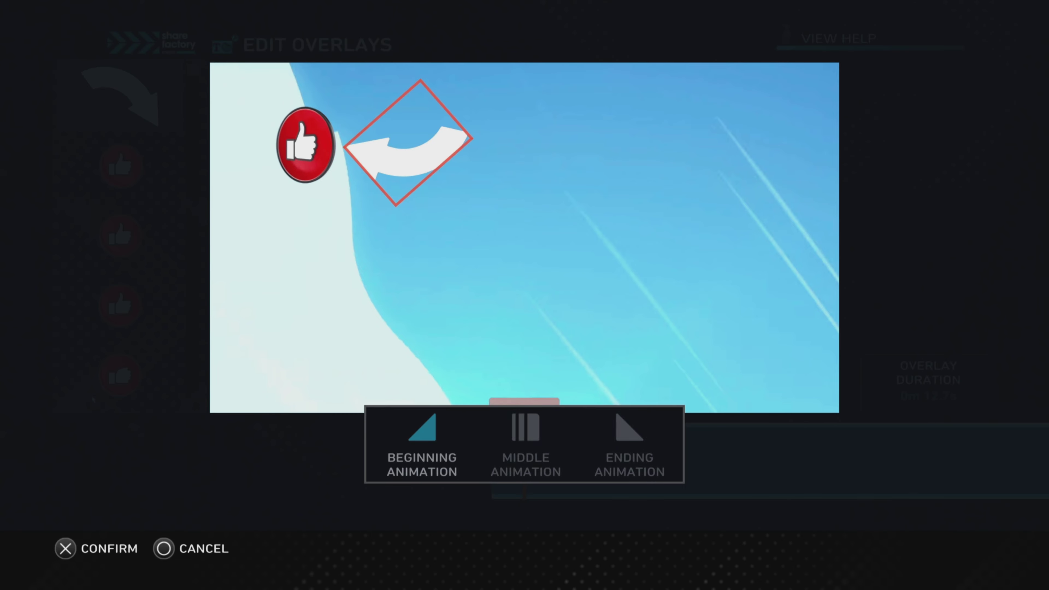
key(Escape)
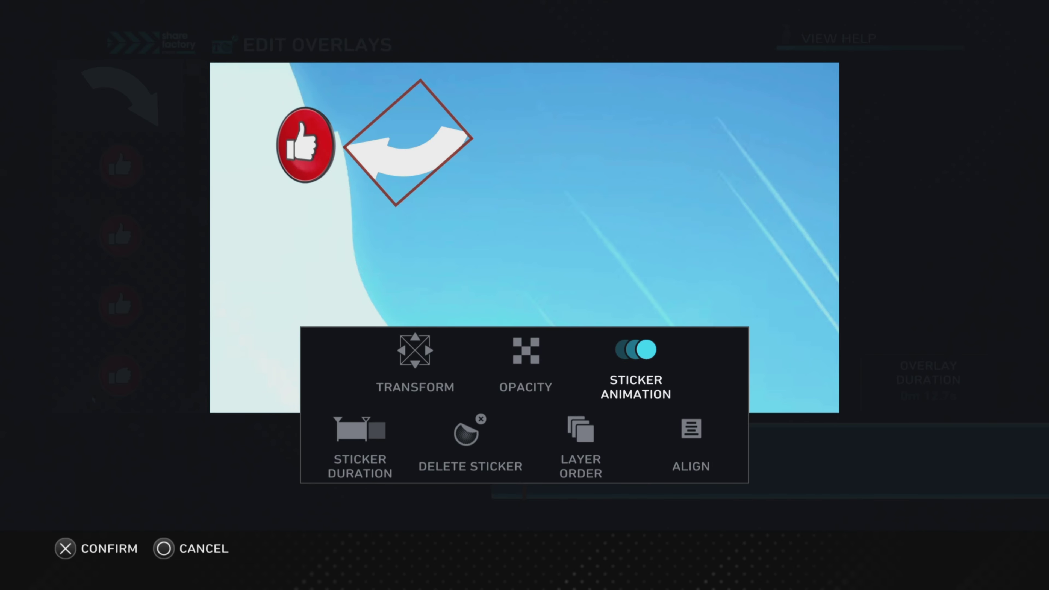
key(Escape)
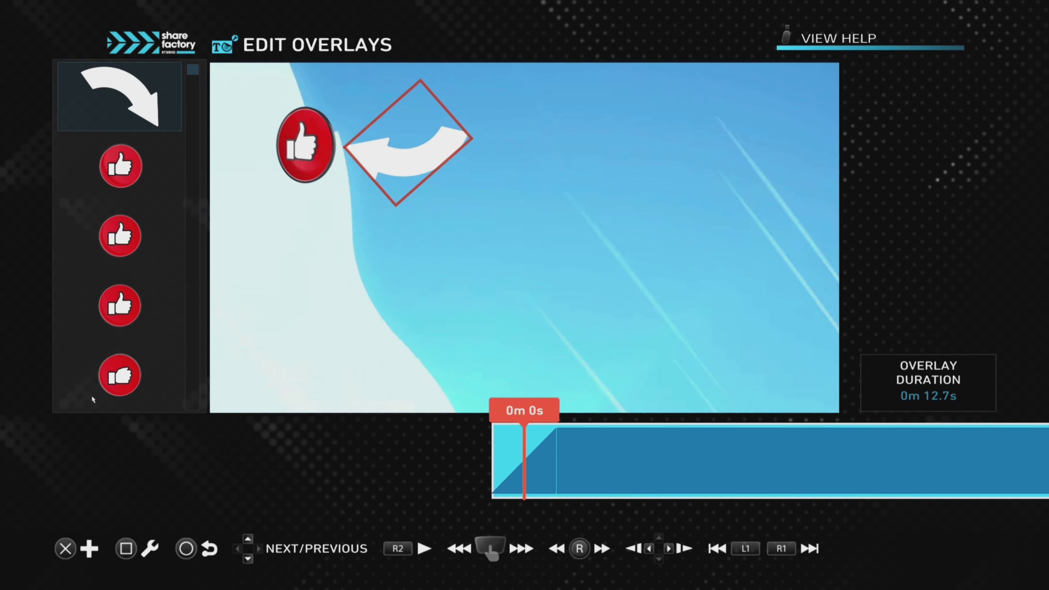
Add the white curved arrow that bends down to the left as a second static sticker lasting 5.0s.
key(Return)
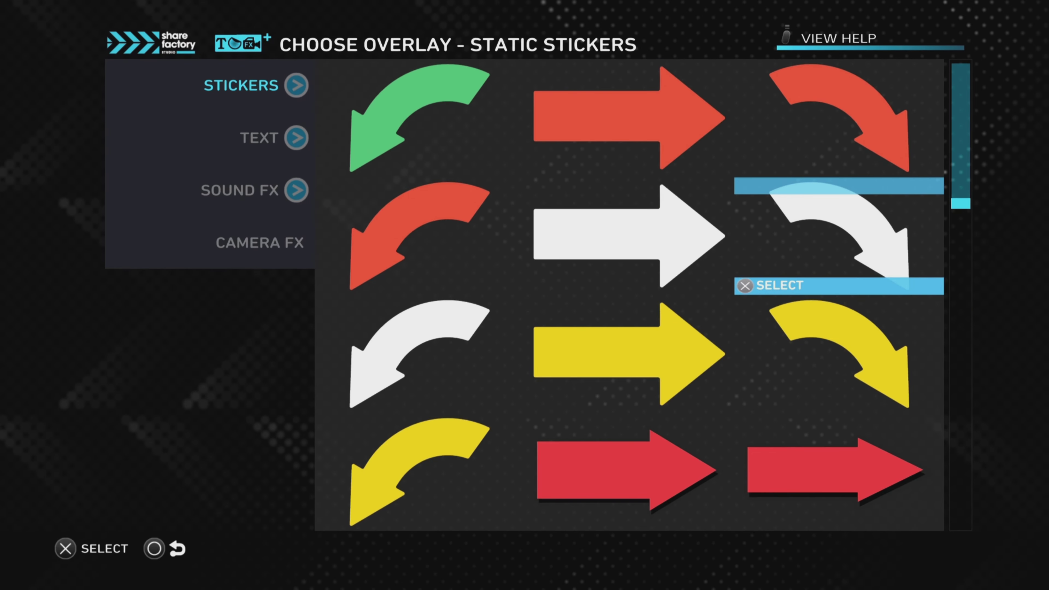
key(Down)
key(Left)
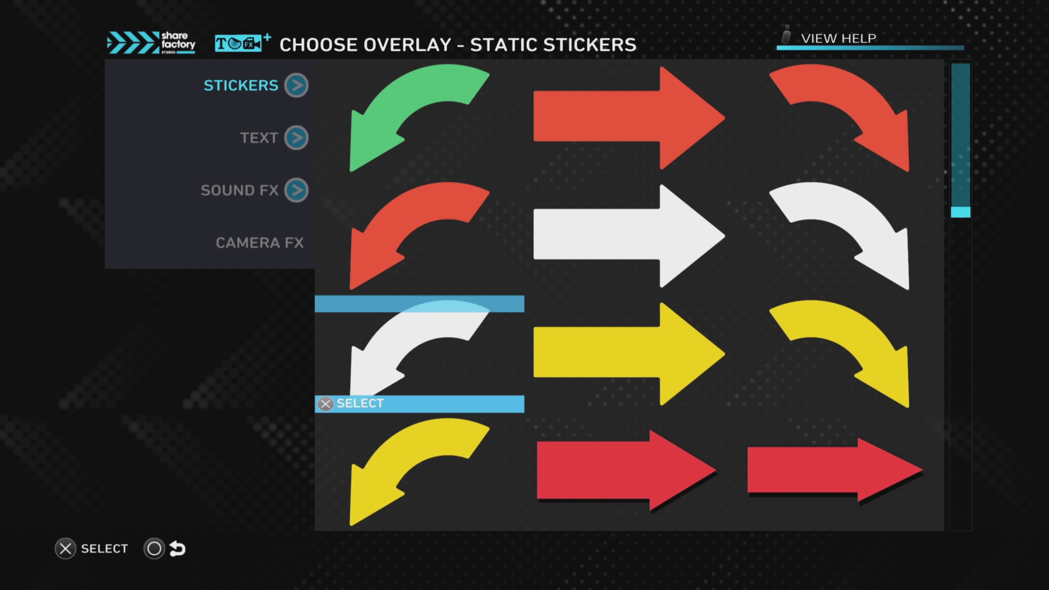
key(Return)
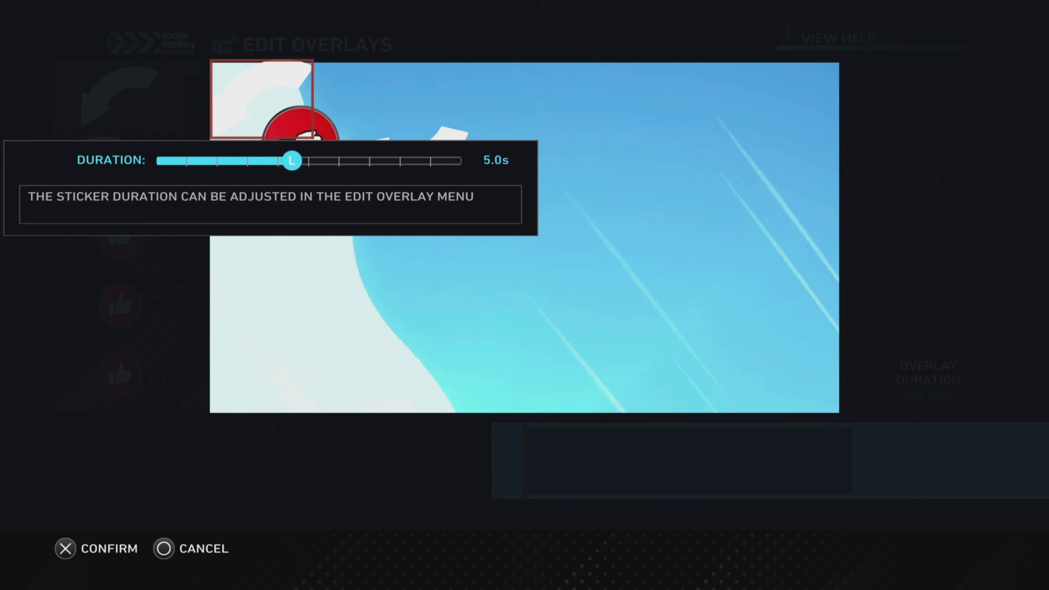
key(Return)
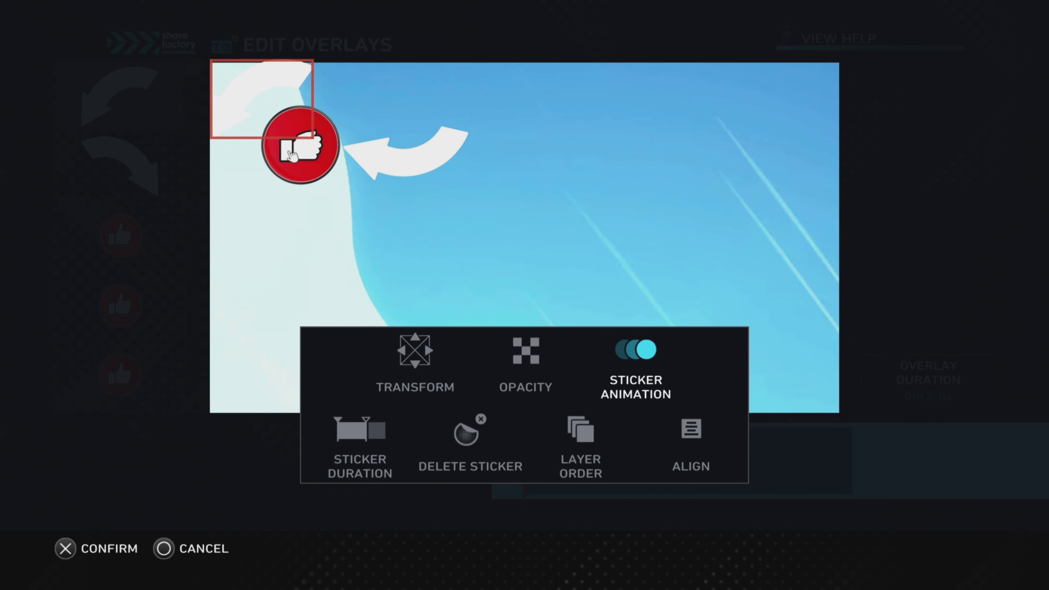
Transform the second arrow sticker: move it right of the frame's centre and rotate it counterclockwise until it points right.
key(Left)
key(Left)
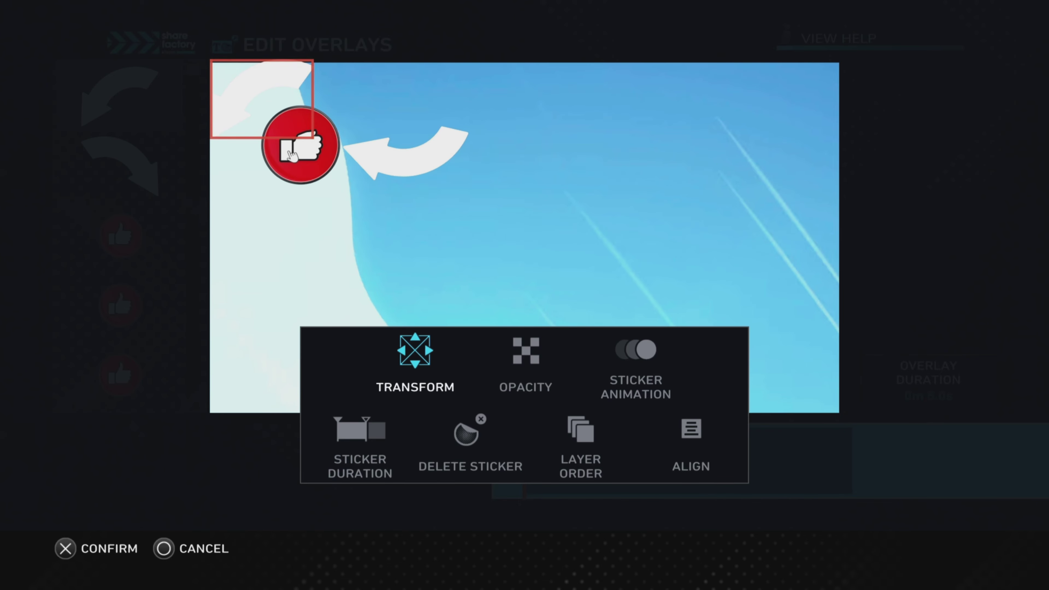
key(Return)
key(Right)
key(Down)
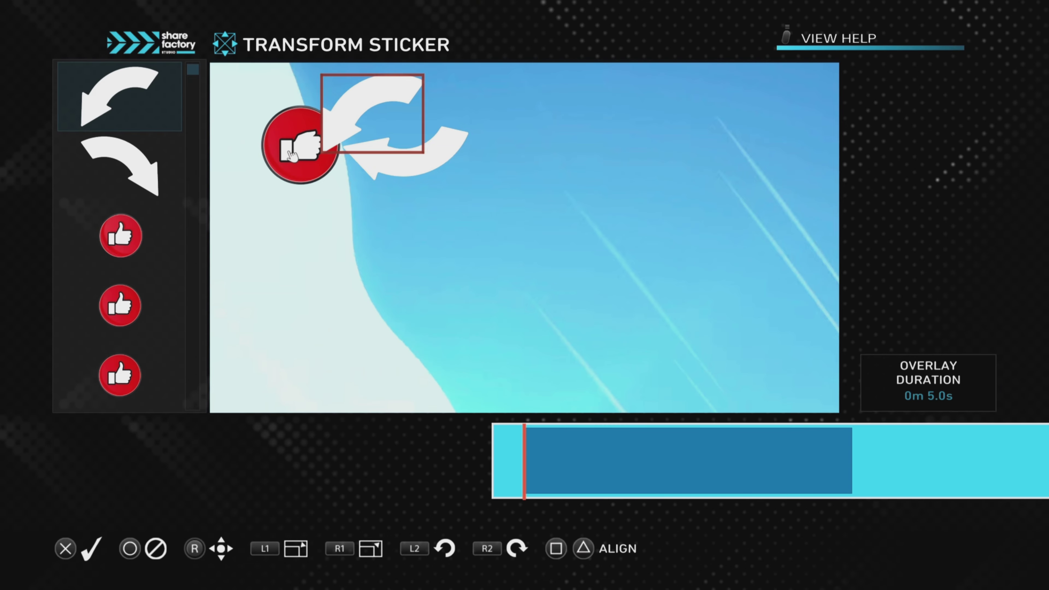
key(L2)
key(q)
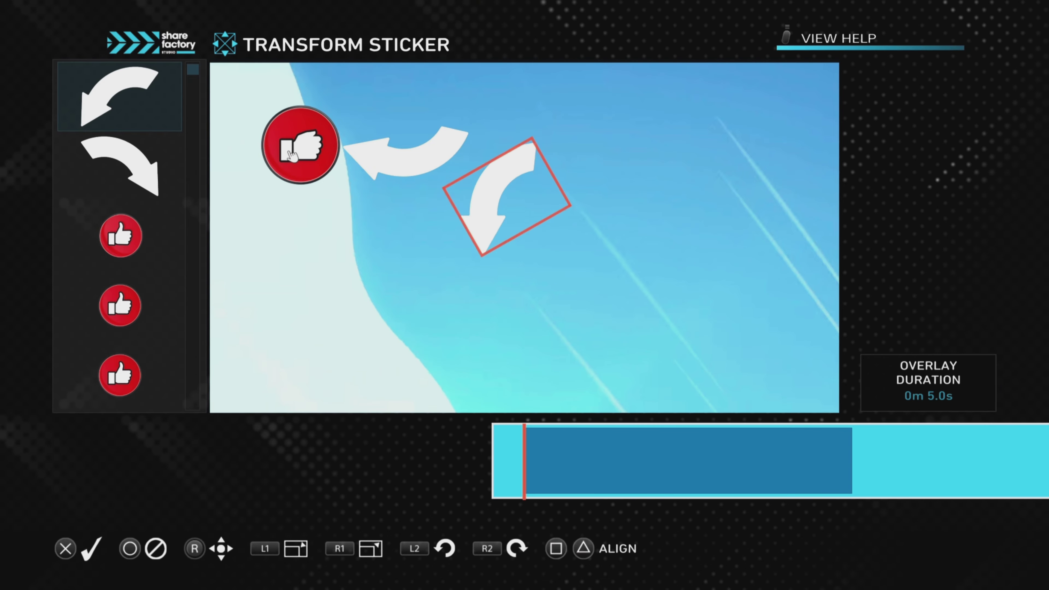
key(Right)
key(Down)
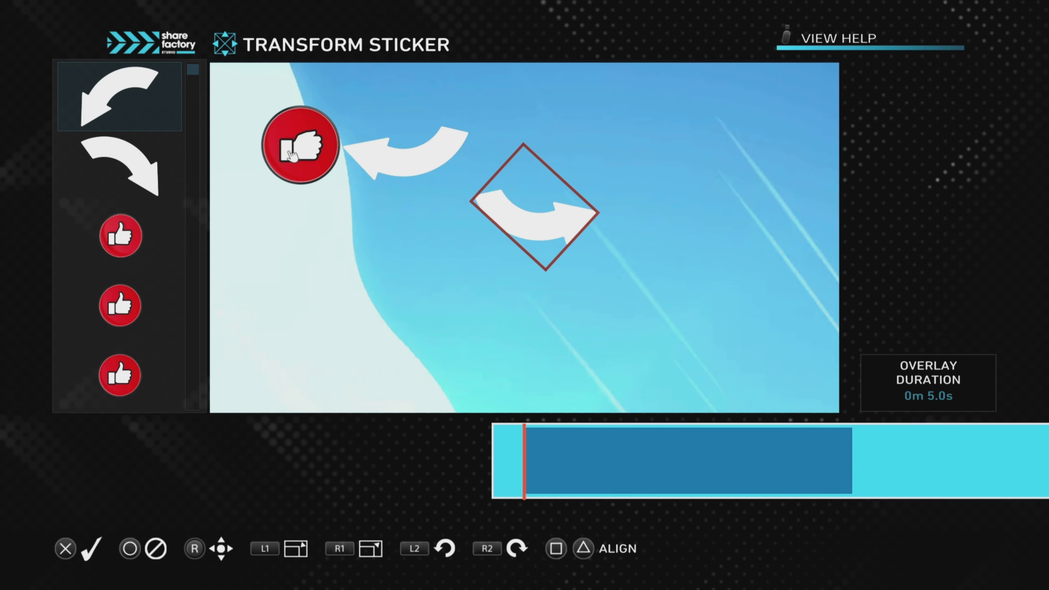
key(q)
key(Down)
key(Down)
key(Left)
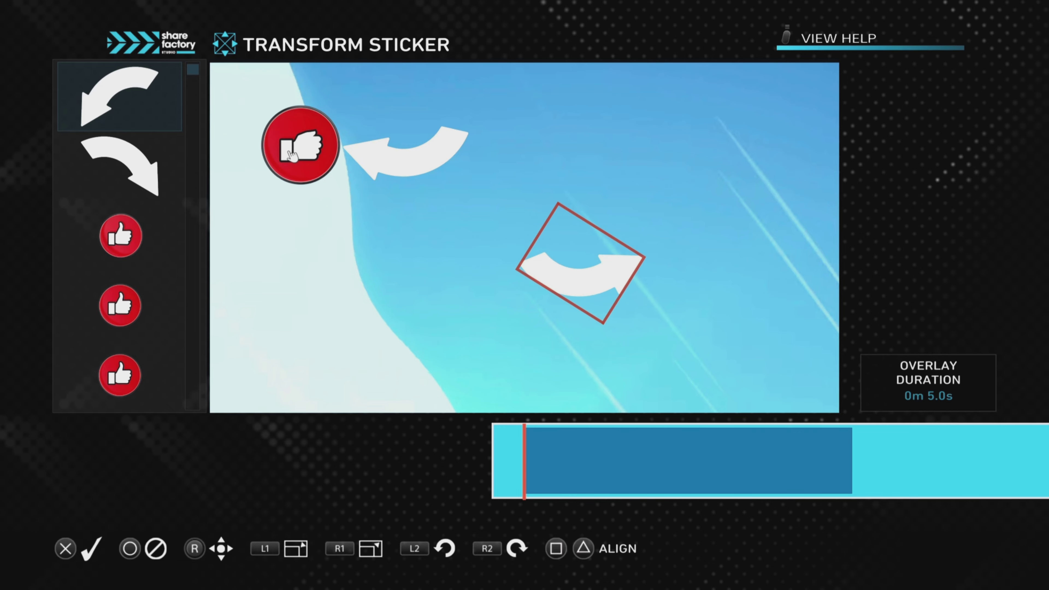
key(Return)
Extend the right-pointing arrow sticker's duration across the whole clip, to 12.7s, and return to the overlay timeline.
key(Down)
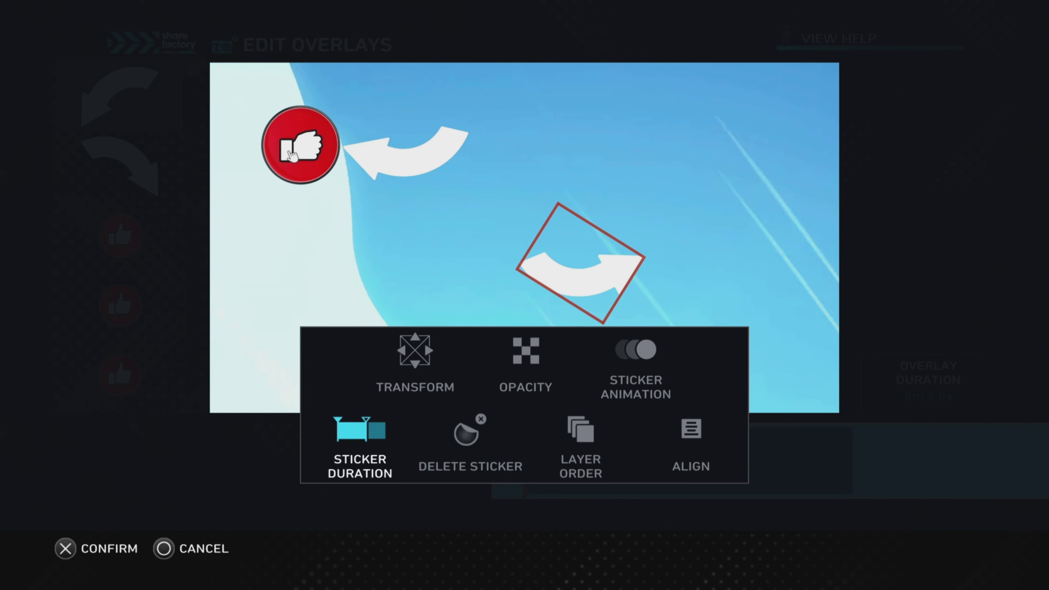
key(Return)
key(Left)
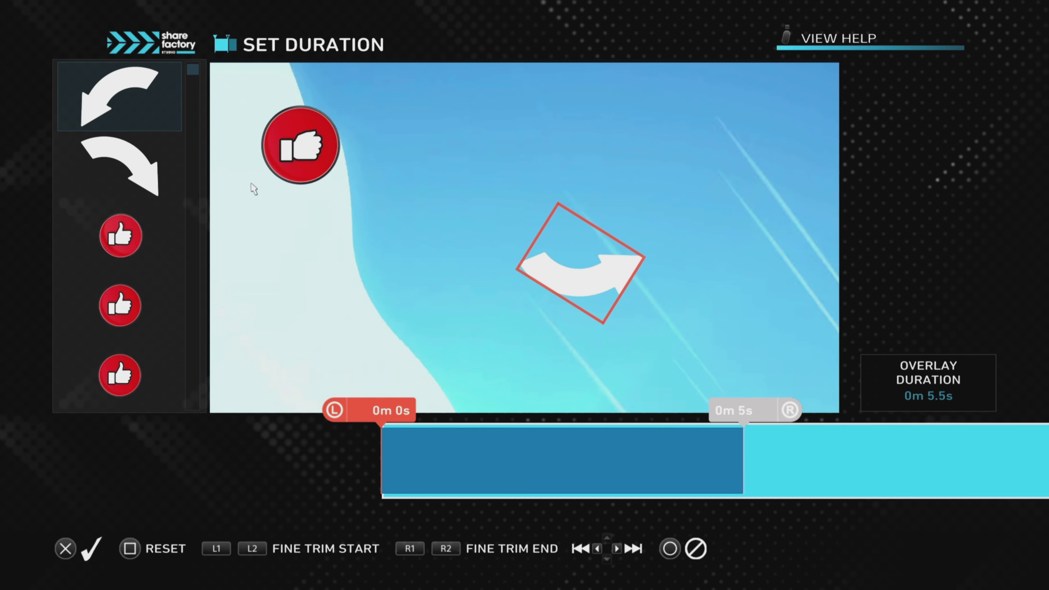
key(Right)
key(Right)
key(Right)
key(Right)
key(Right)
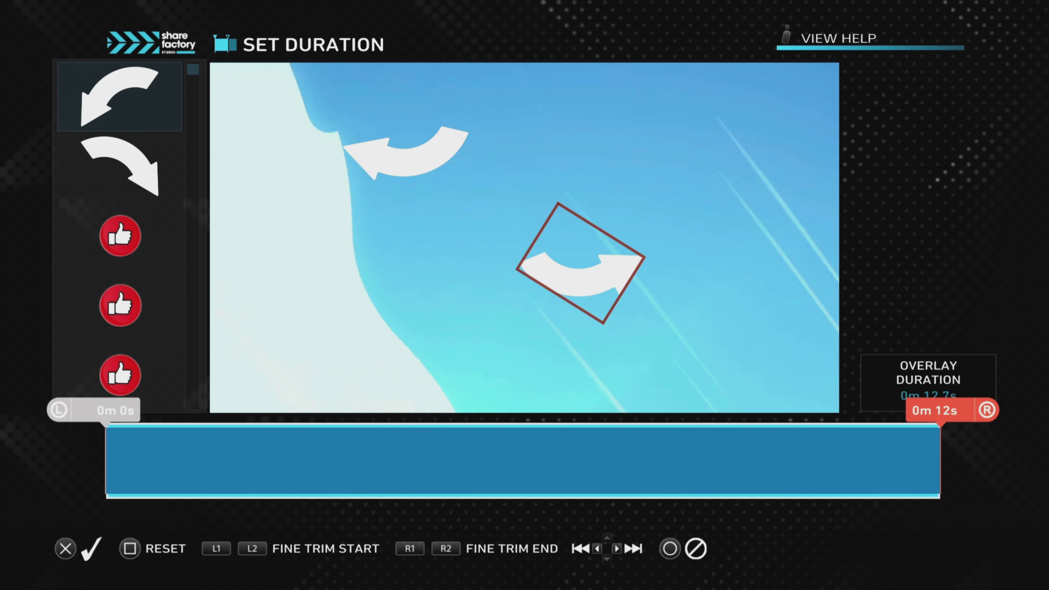
key(Return)
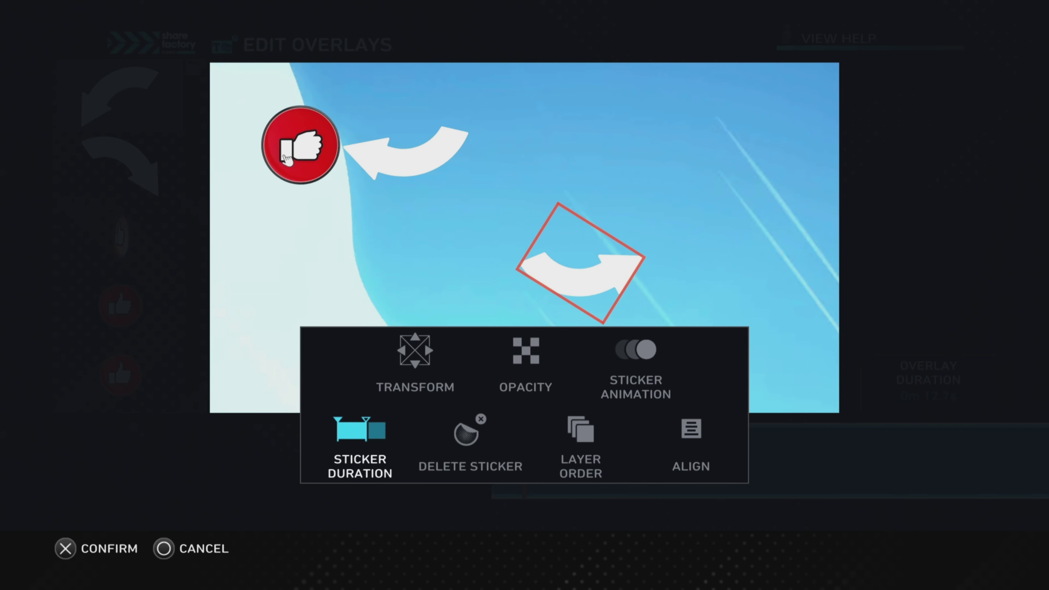
key(Escape)
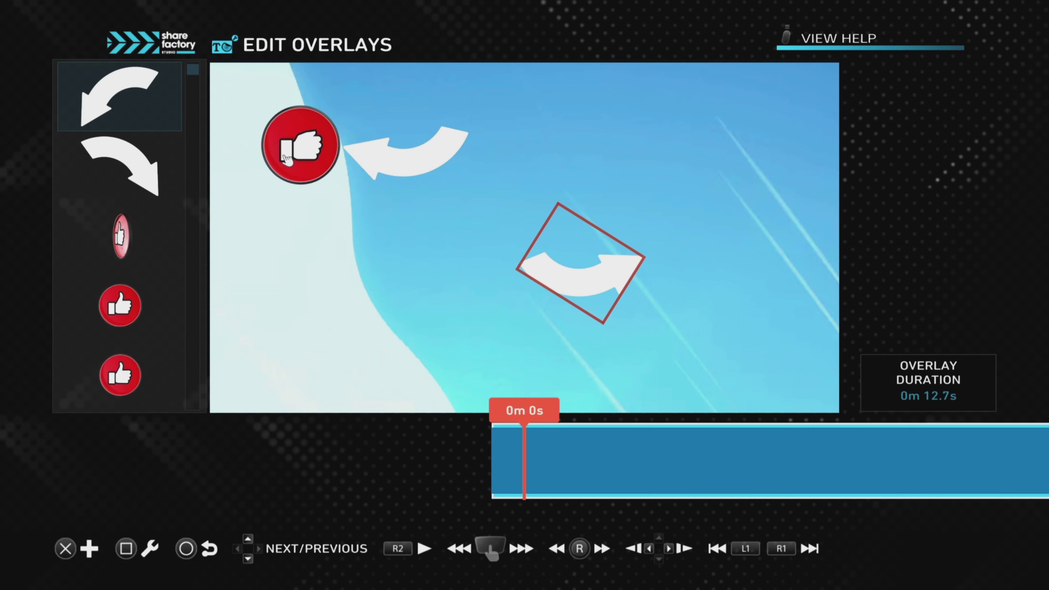
Add another white curved arrow that bends down to the left as a static sticker lasting 5.0s.
key(Return)
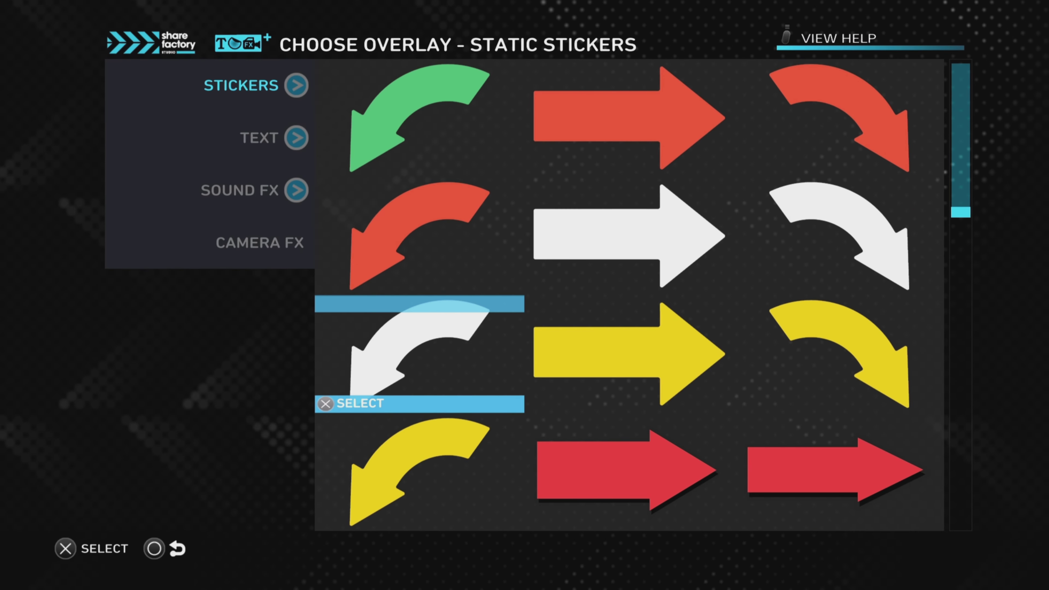
key(Return)
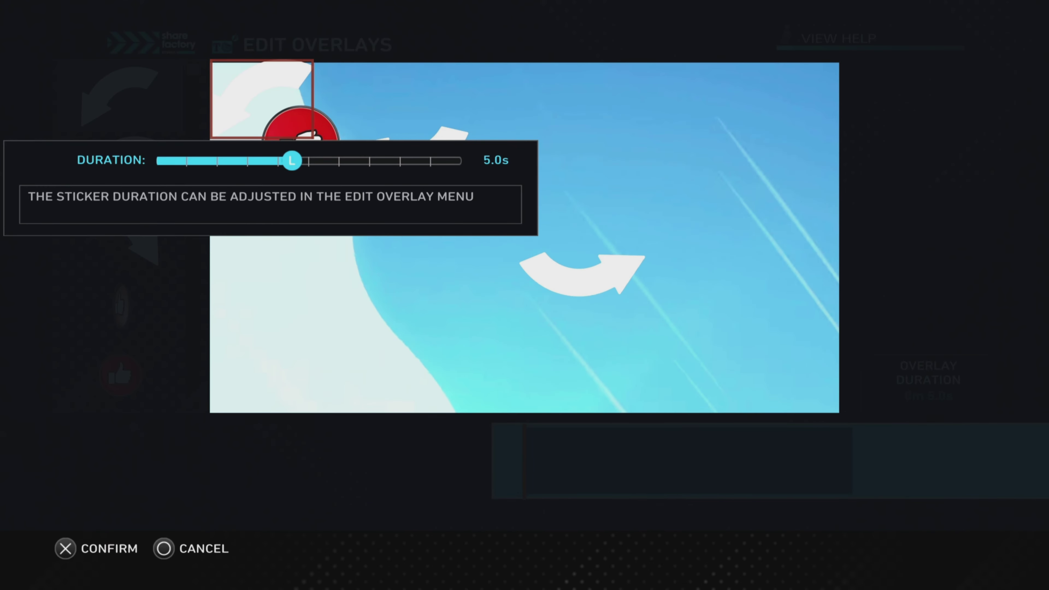
key(Return)
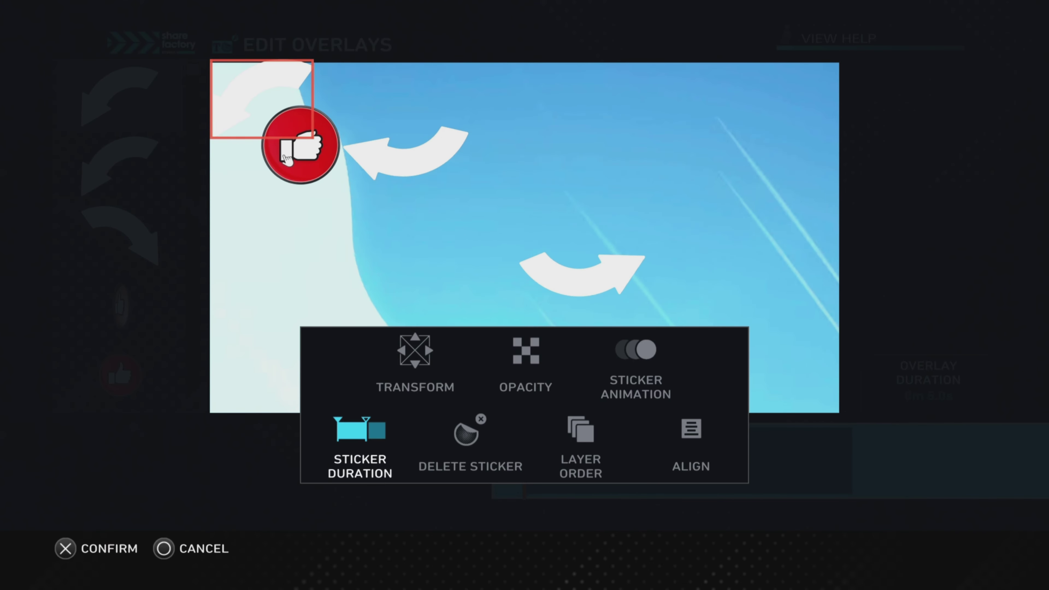
Move the new arrow sticker to the lower middle of the frame and rotate it clockwise so it points left.
key(Up)
key(Return)
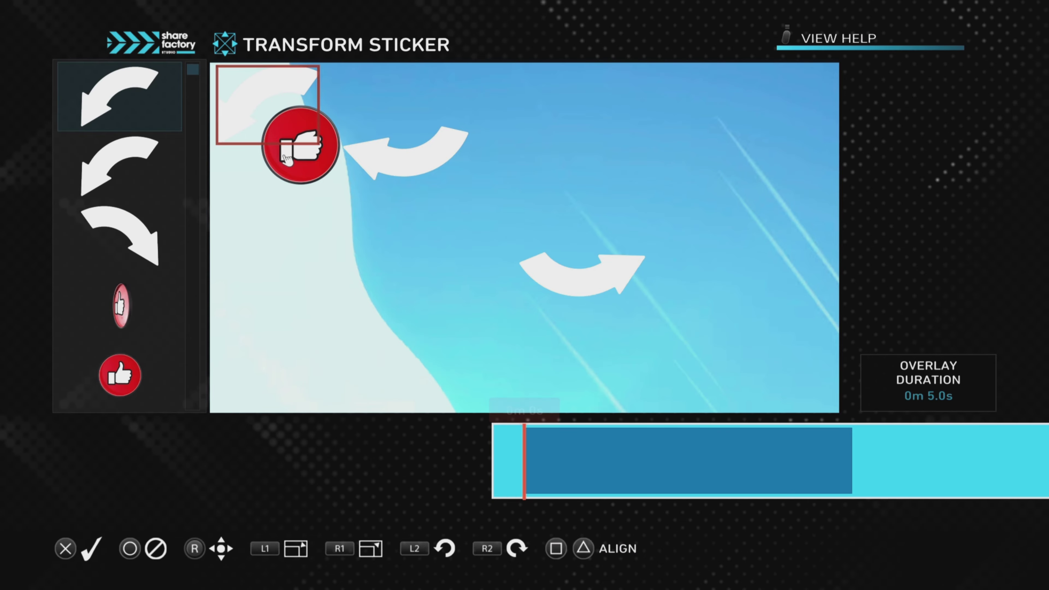
key(Right)
key(Down)
key(R2)
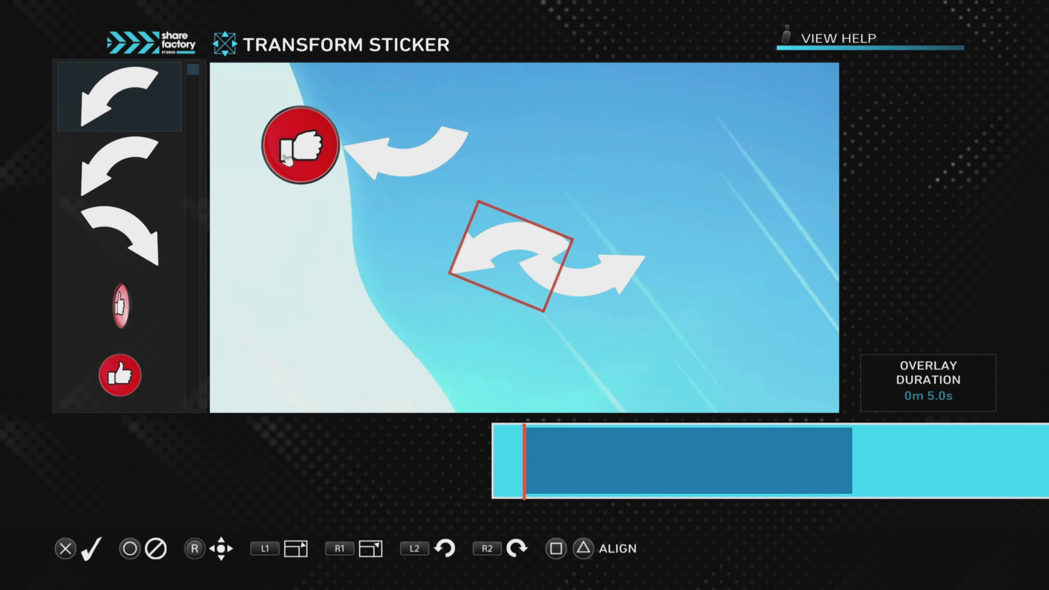
key(Down)
key(Left)
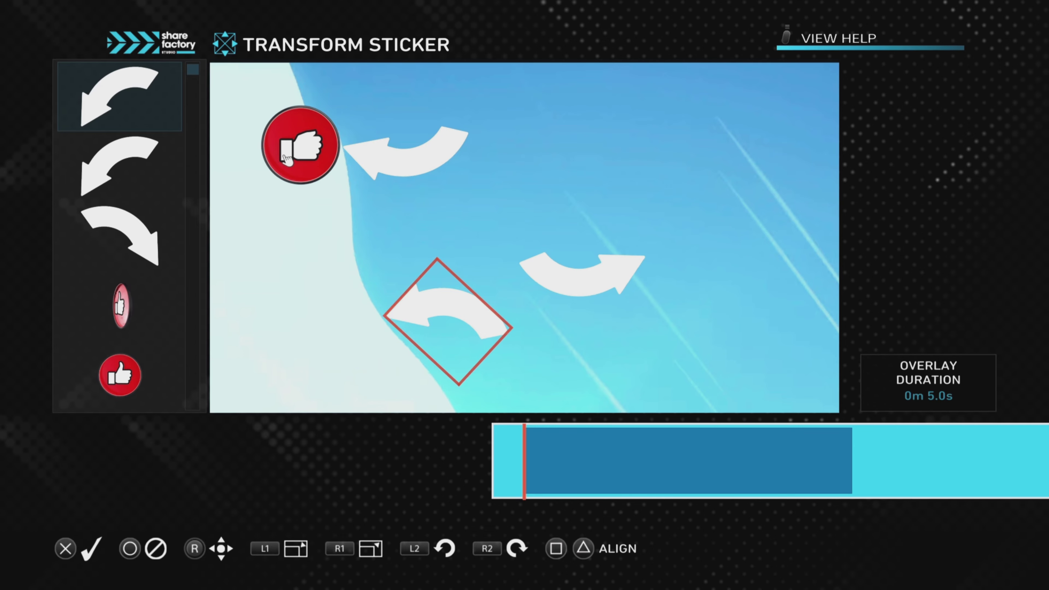
key(Return)
Extend the lower left-pointing arrow sticker's duration over the full clip, to 12.7s, and close its options.
key(Down)
key(Return)
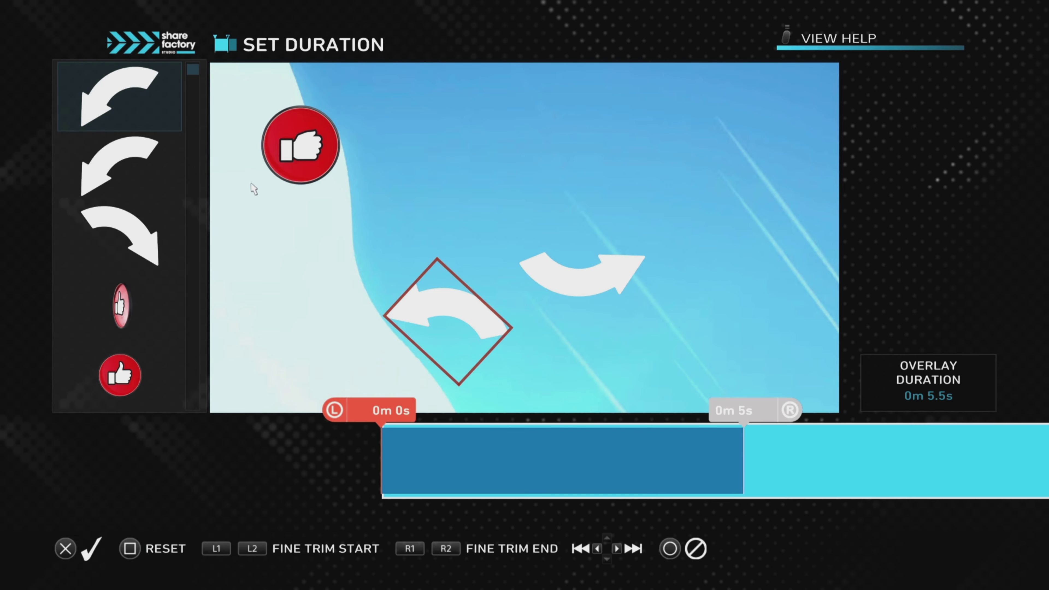
key(Right)
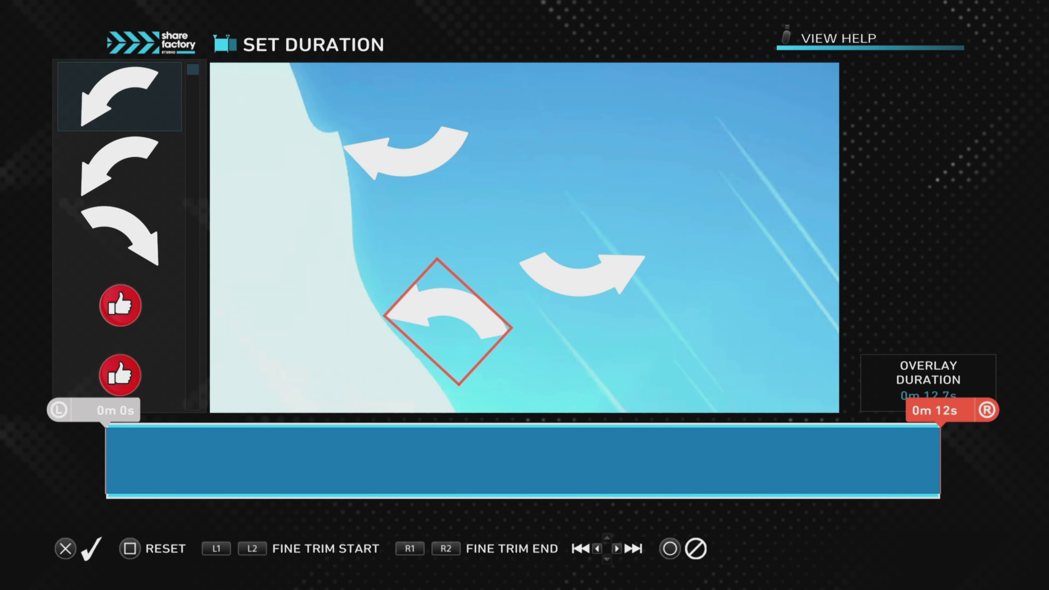
key(Return)
key(Escape)
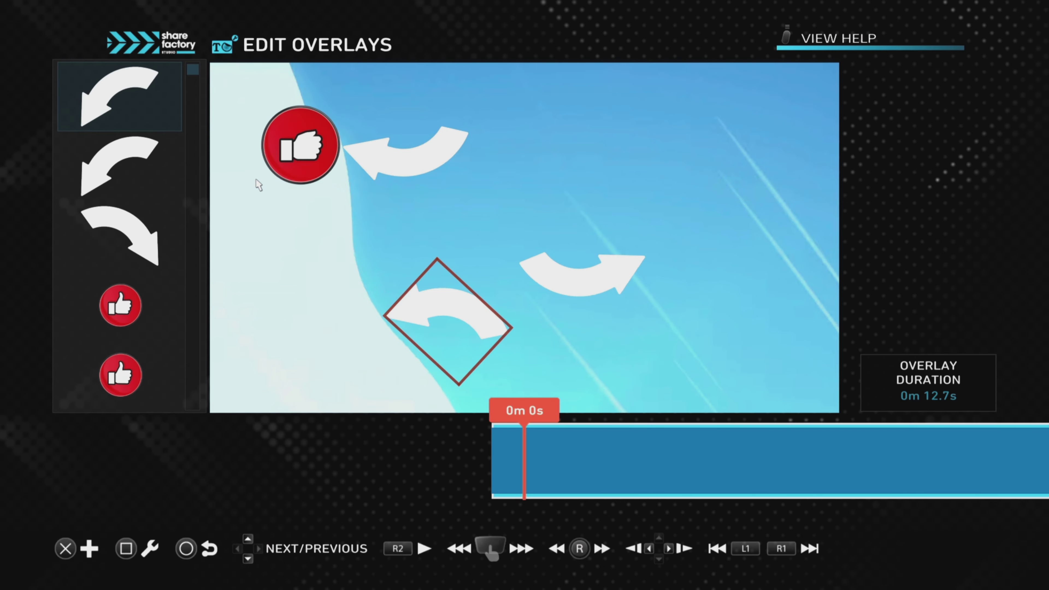
Return to the project timeline and preview the outro from the start with all three arrows.
key(Escape)
key(space)
key(space)
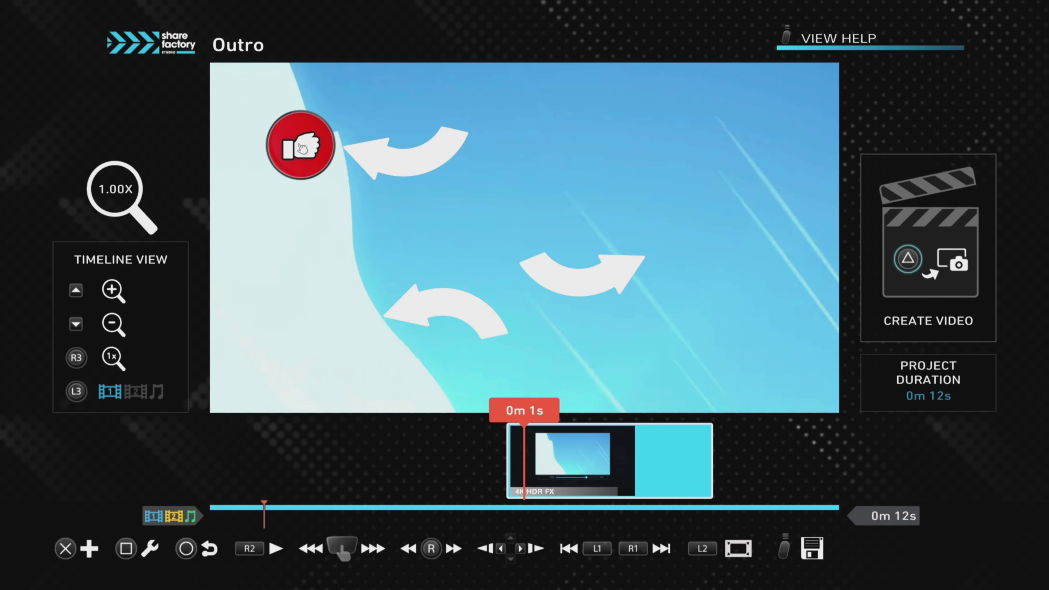
key(Home)
key(space)
key(space)
Reopen the outro clip's overlays for editing.
key(s)
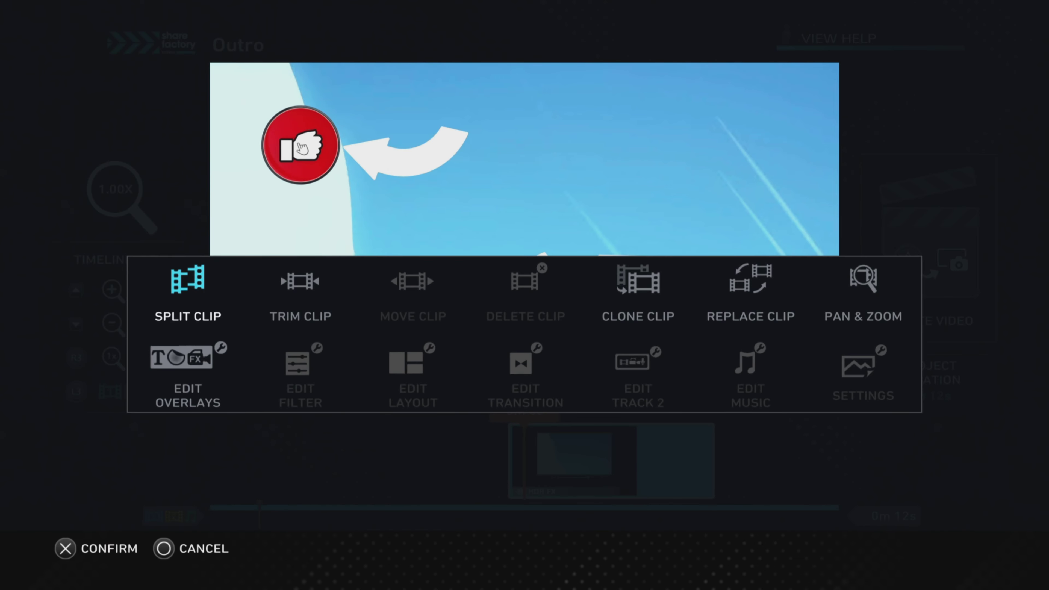
key(Down)
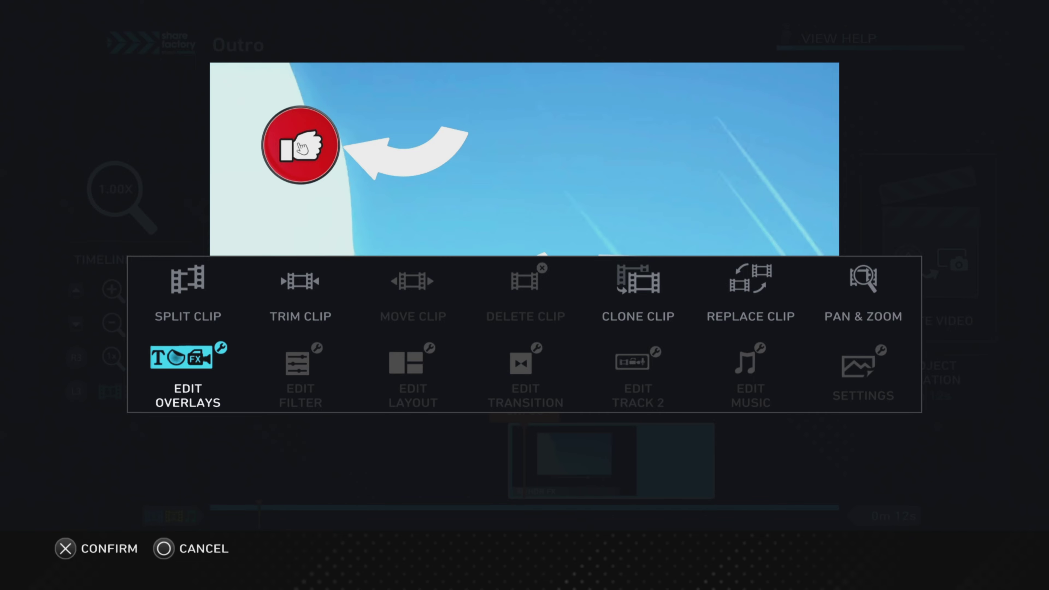
key(Return)
Apply the Fade In beginning animation to the right-pointing arrow sticker and return to the overlay timeline.
key(Down)
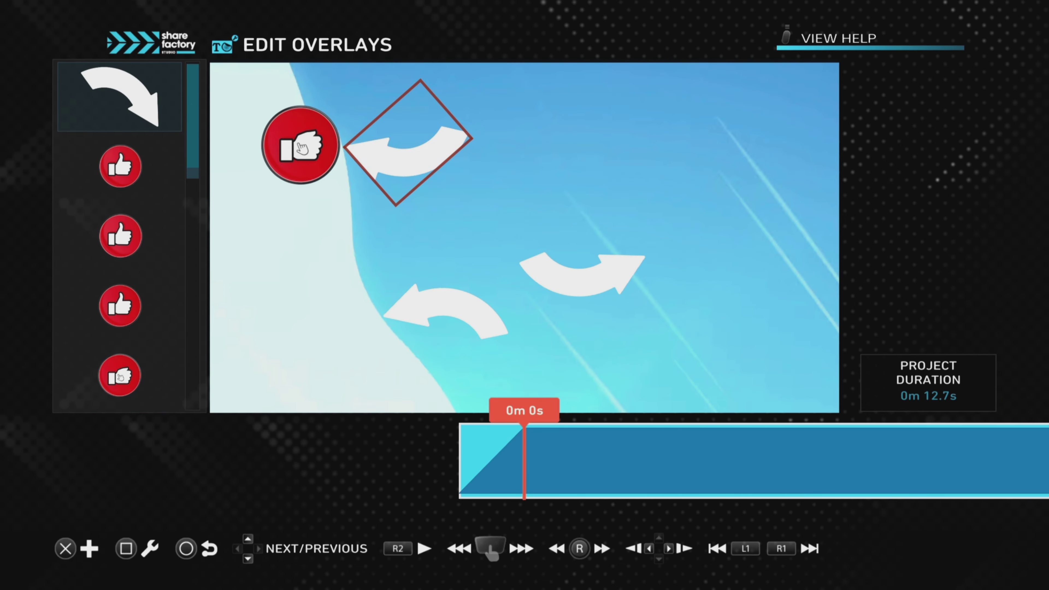
key(Down)
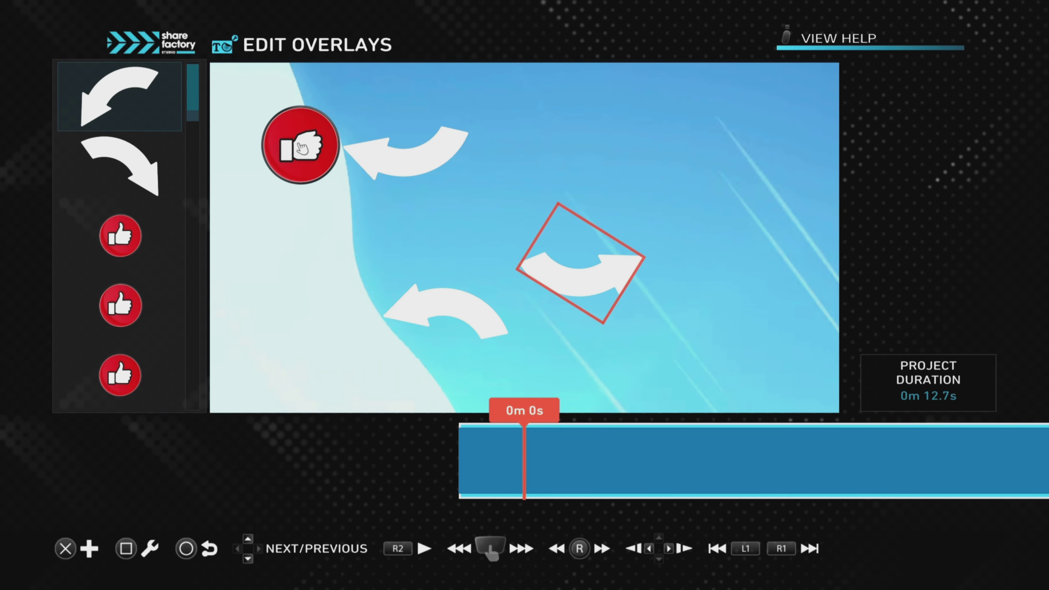
key(Return)
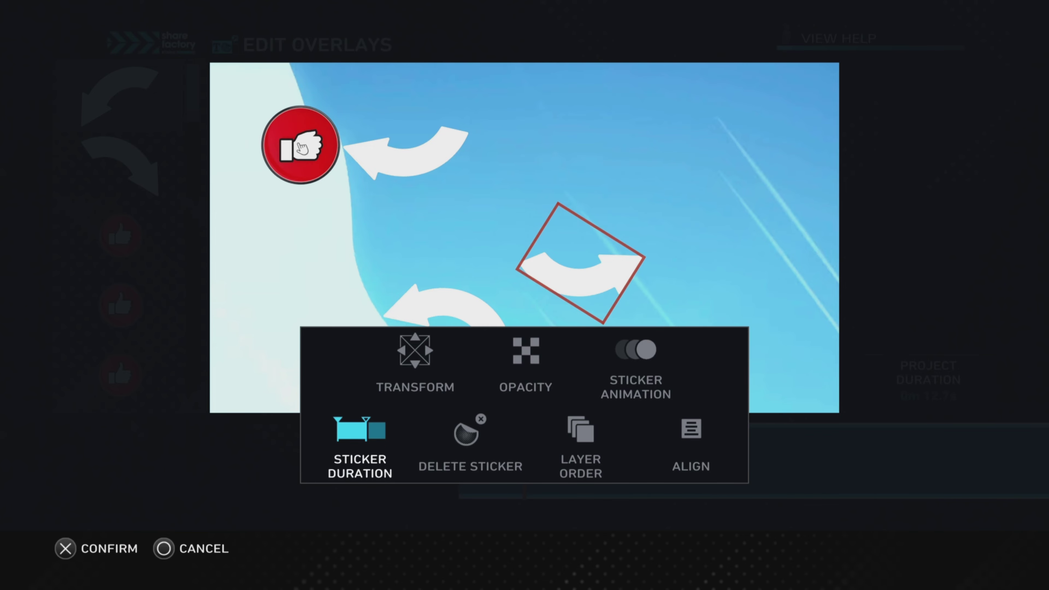
key(Right)
key(Right)
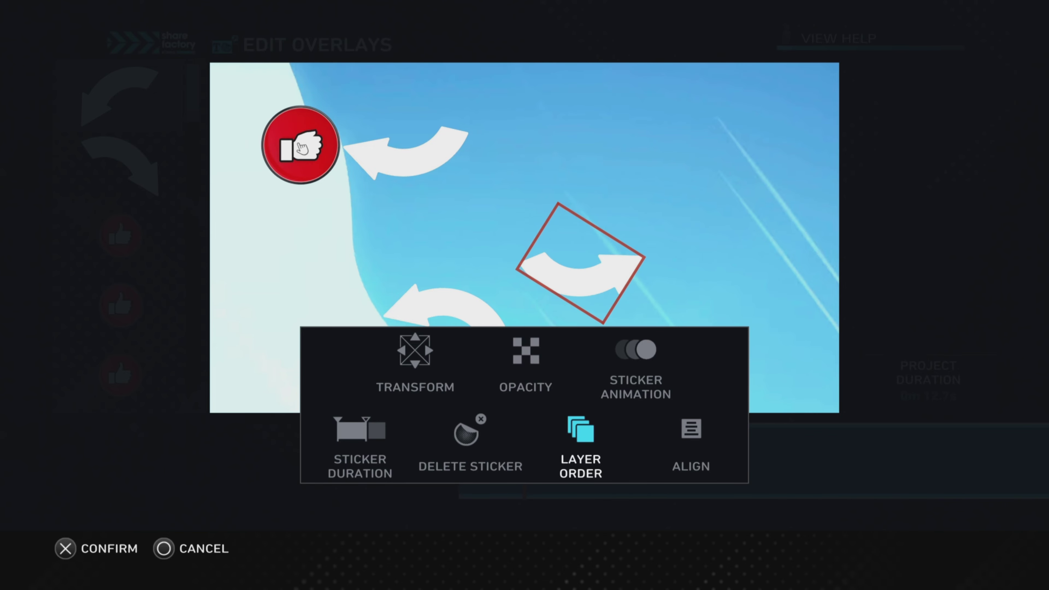
key(Right)
key(Up)
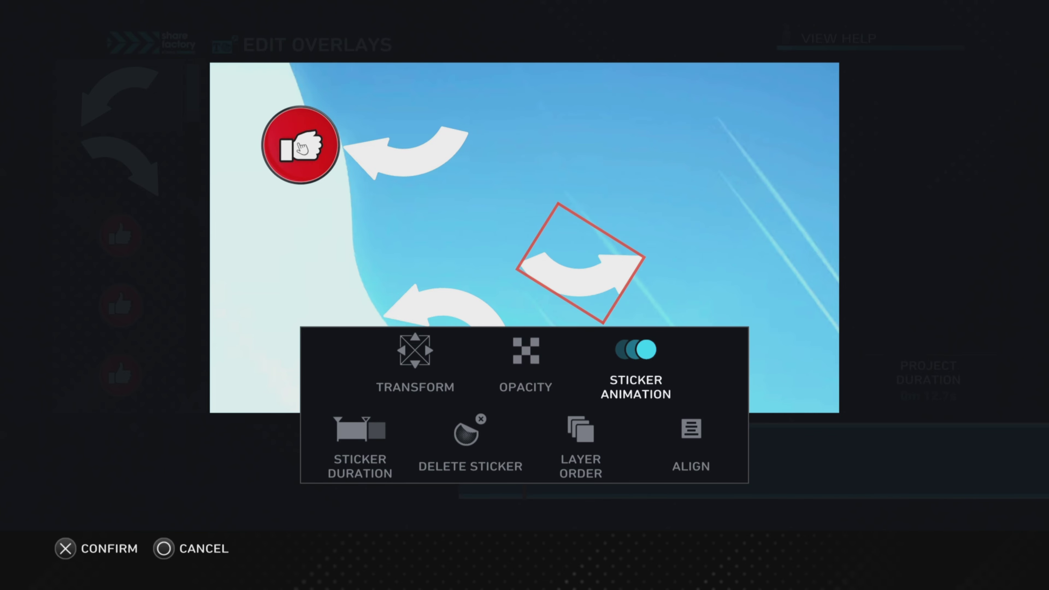
key(Return)
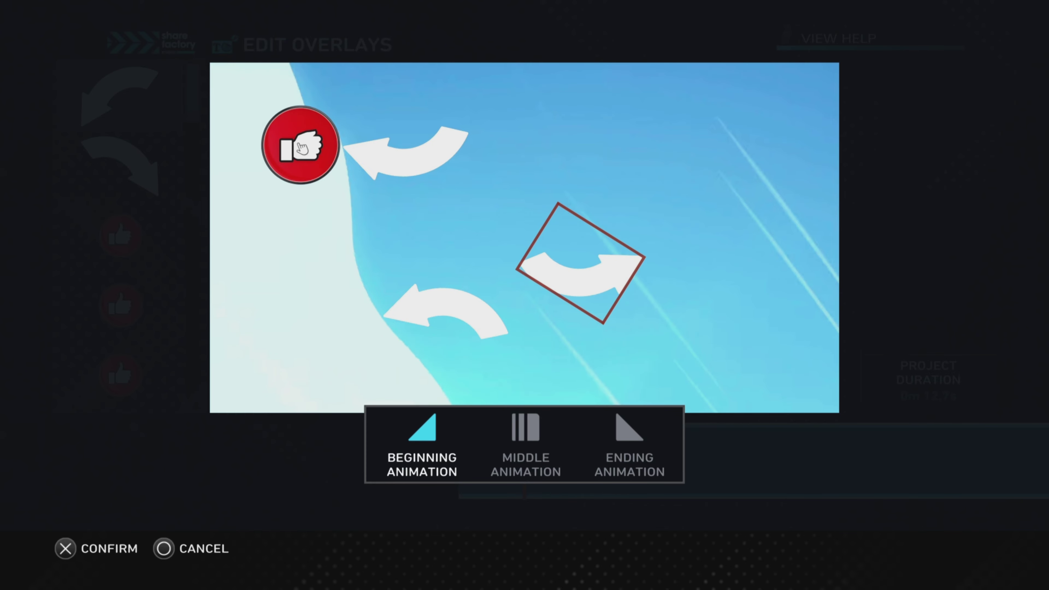
key(Return)
key(Down)
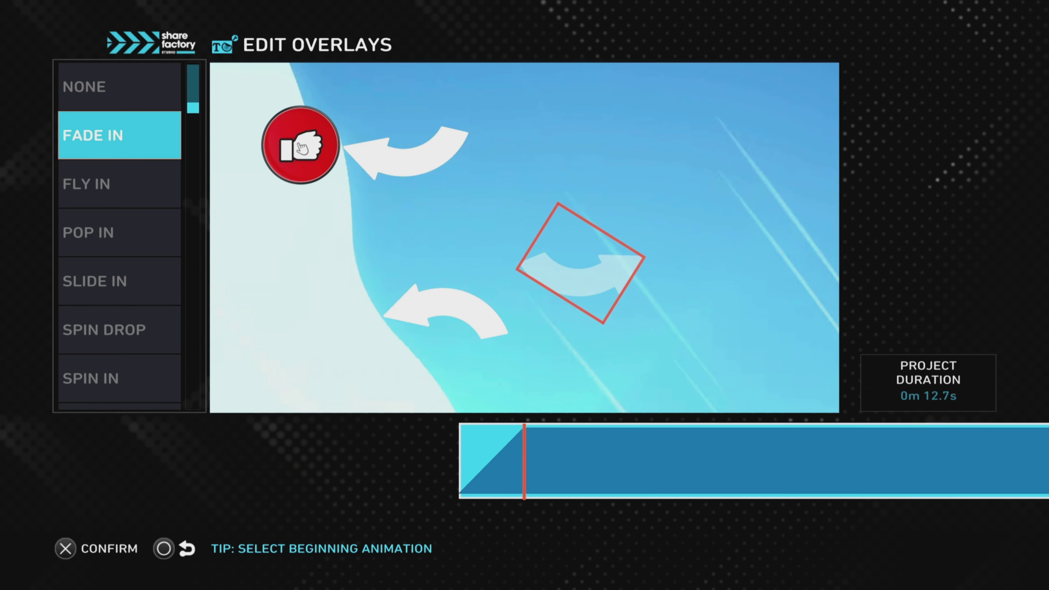
key(Return)
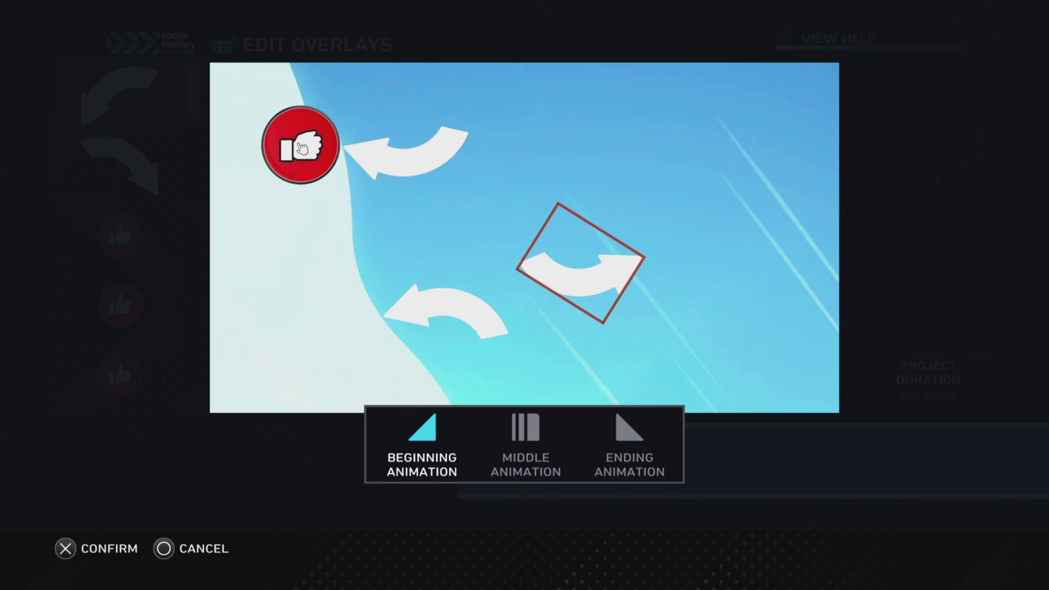
key(Escape)
key(Escape)
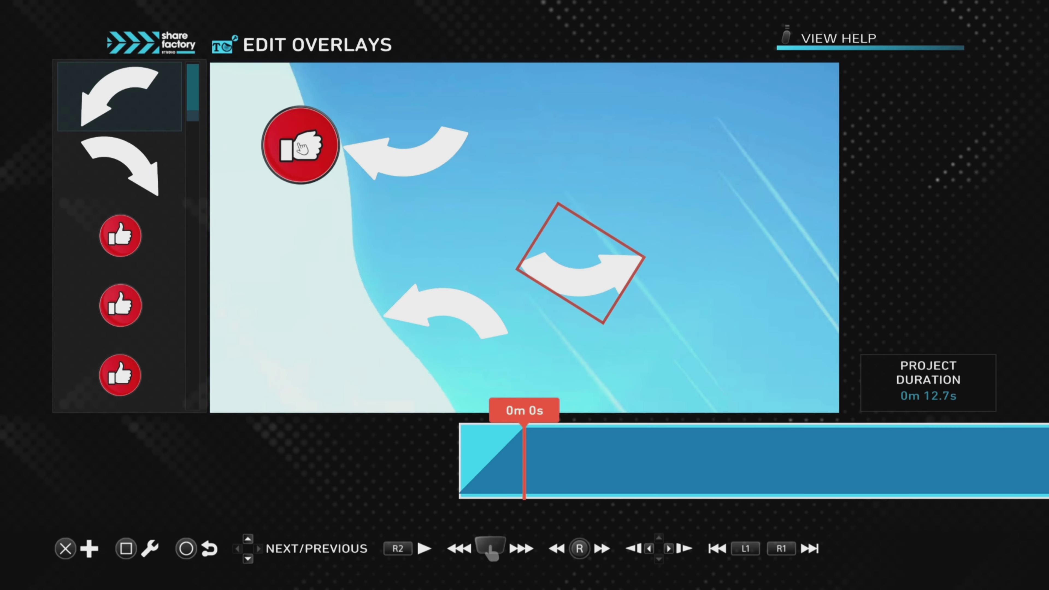
Apply the Fade In beginning animation to the lower left-pointing arrow sticker and play back the overlays from the start.
key(Down)
key(Return)
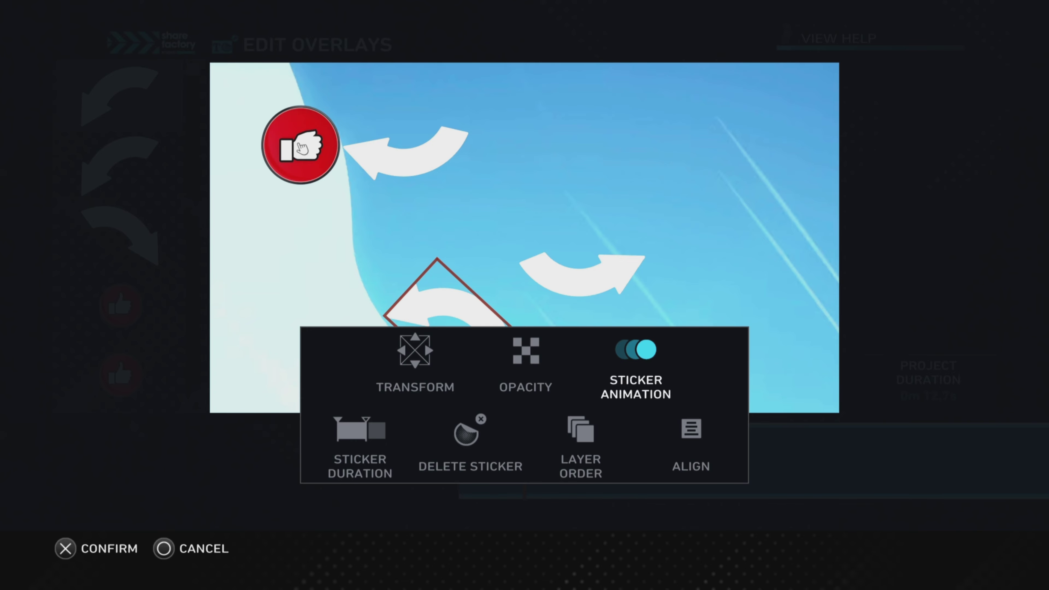
key(Return)
key(Return)
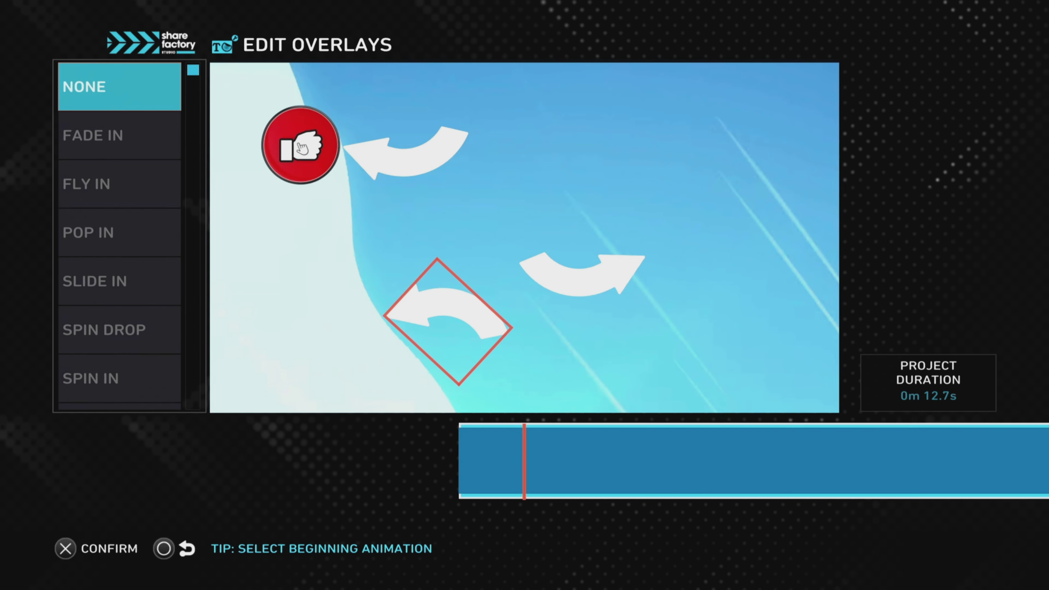
key(Down)
key(Return)
key(Escape)
key(Escape)
key(space)
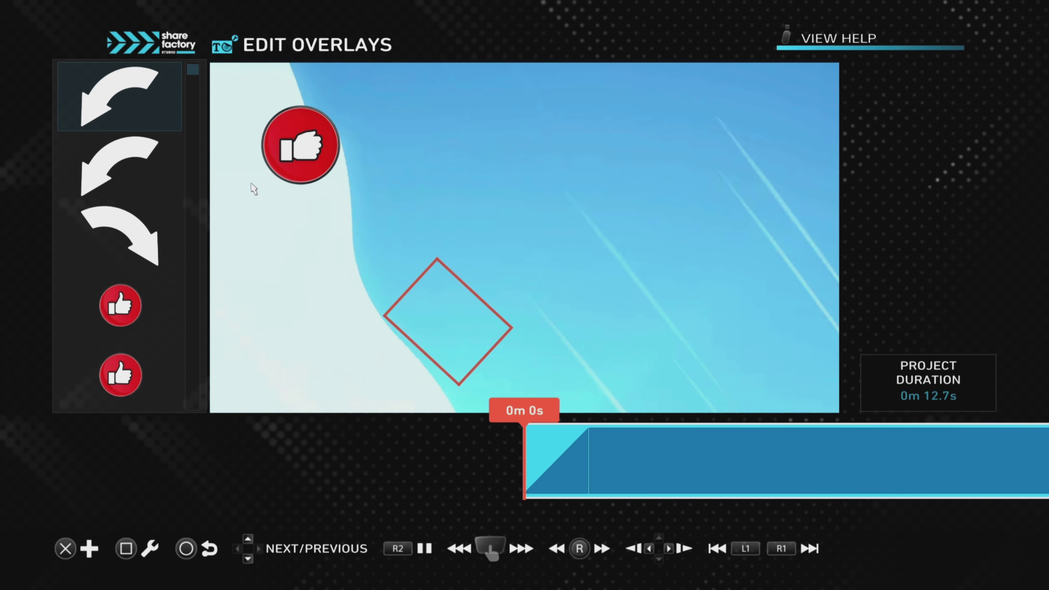
key(space)
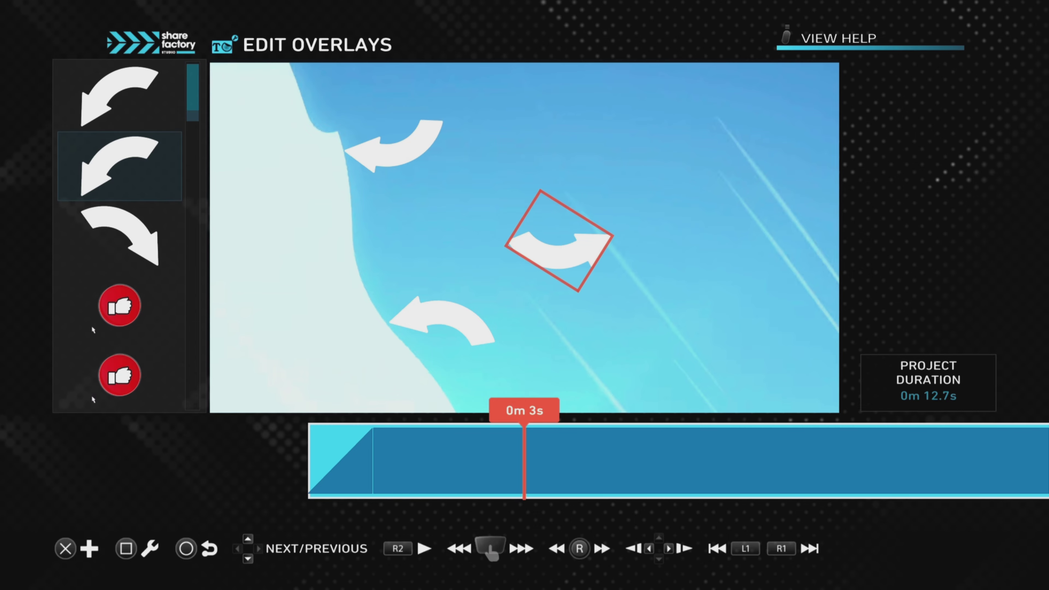
Return to the project timeline and open the Standard Text choices for a new overlay.
key(Escape)
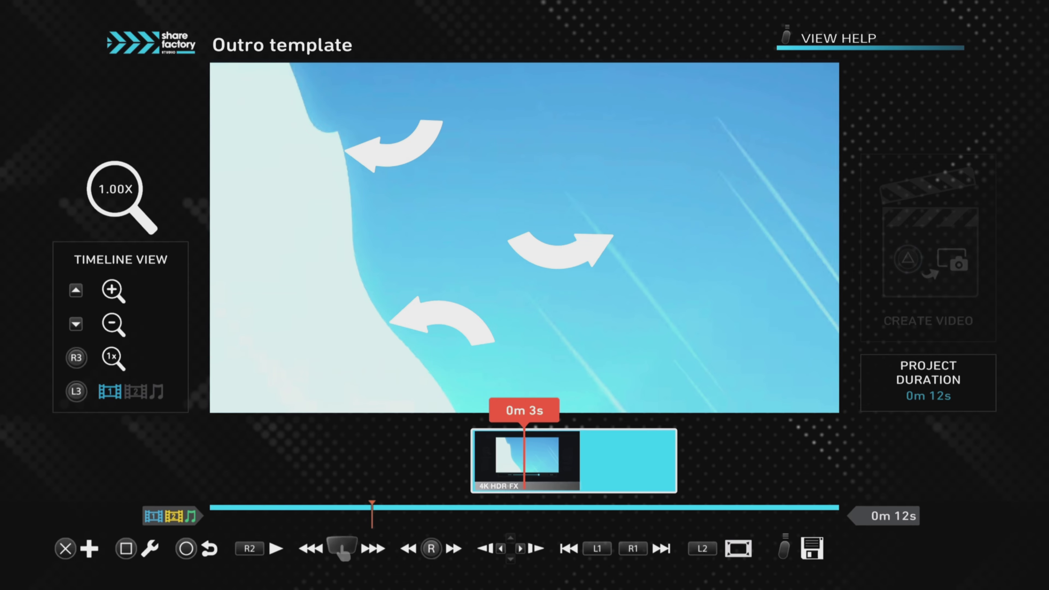
key(Return)
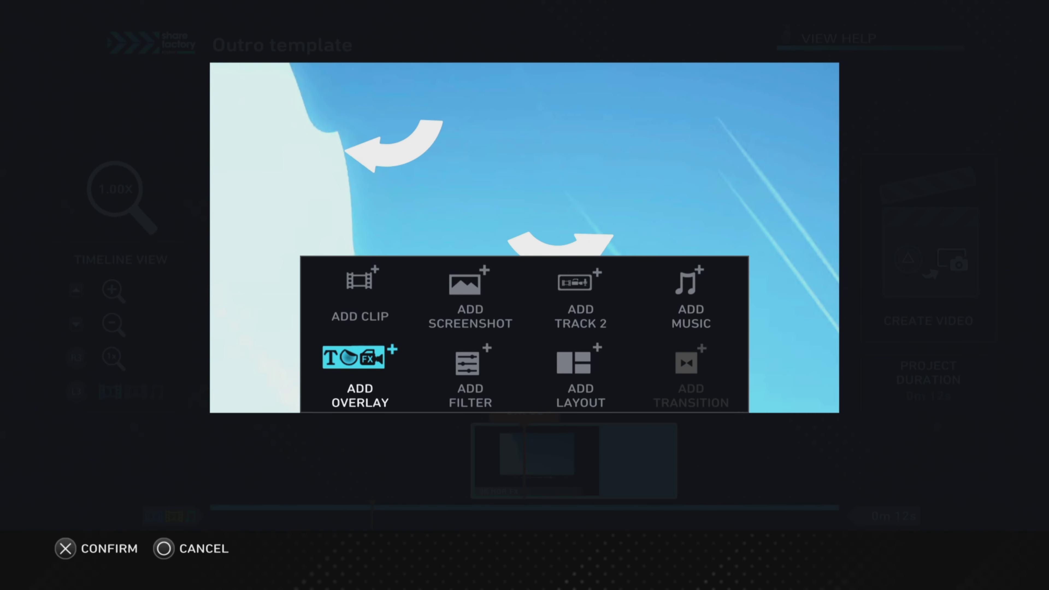
key(Return)
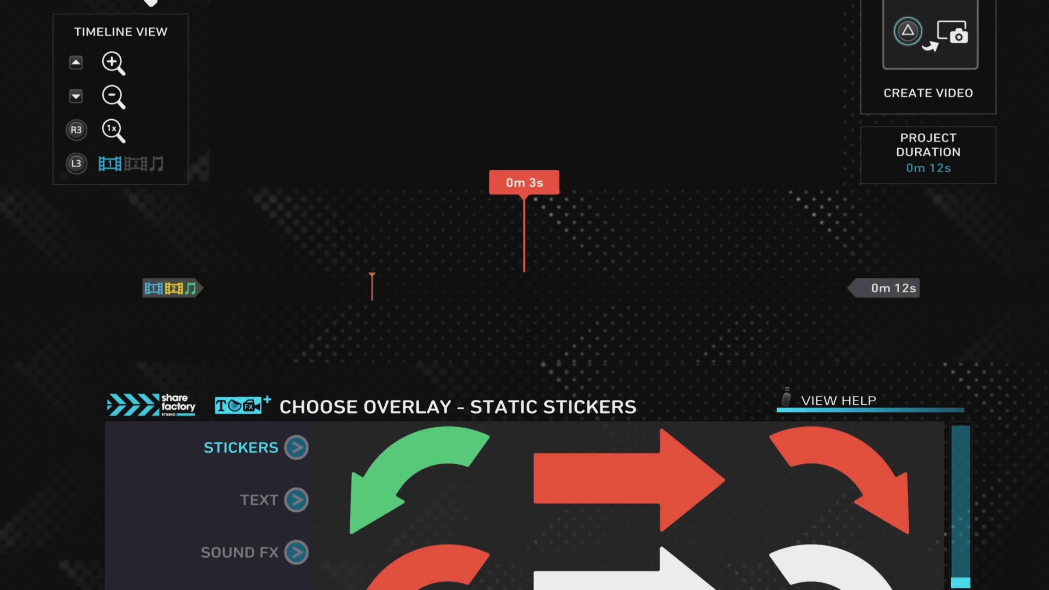
key(Left)
key(Left)
key(Left)
key(Down)
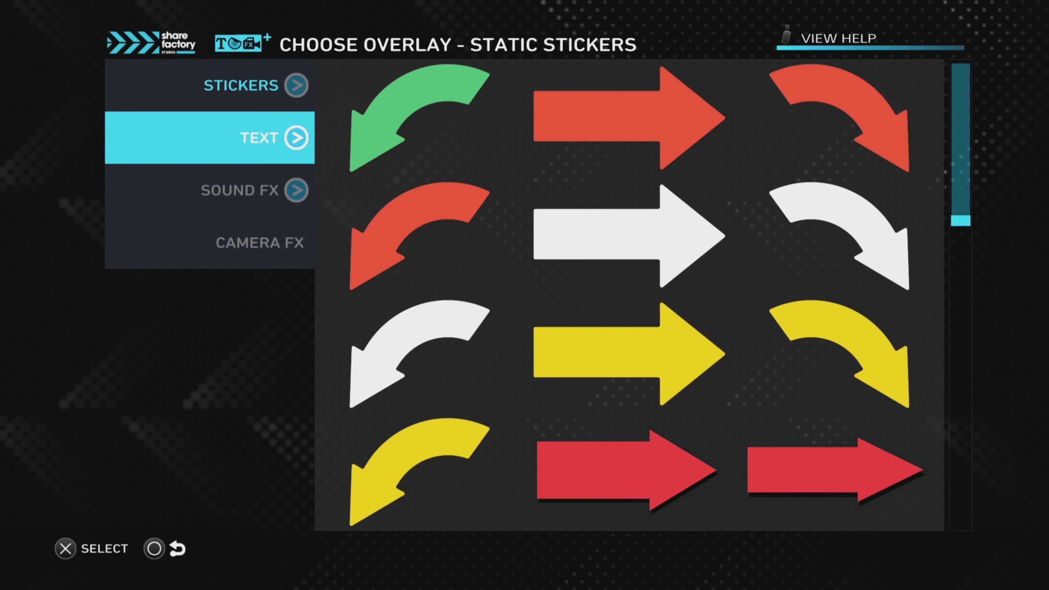
key(Right)
key(Return)
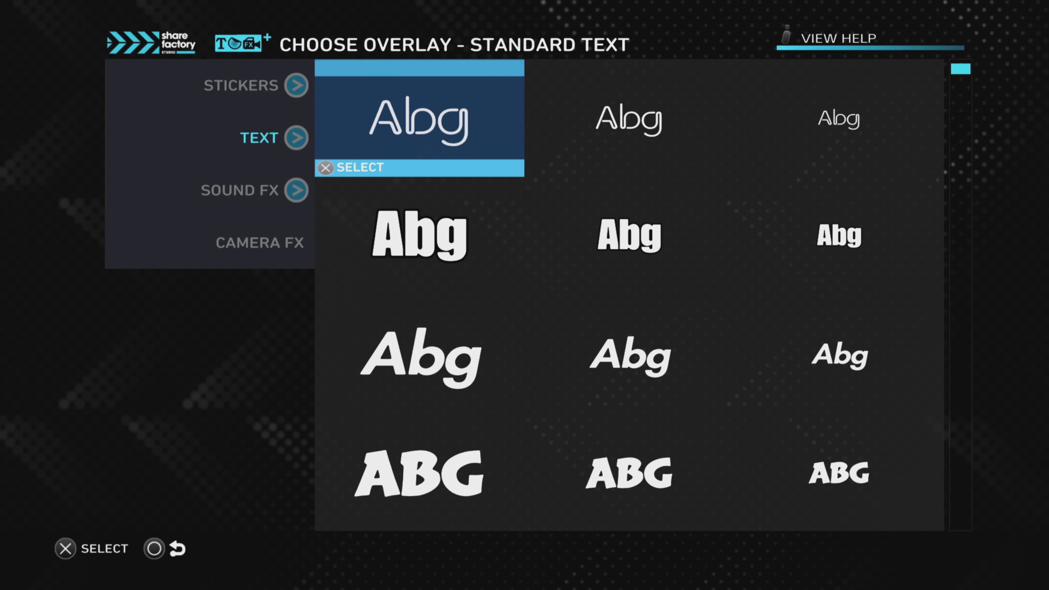
Add a text overlay reading "t" in the large bold, black-outlined standard style at the 3-second mark.
key(Down)
key(Return)
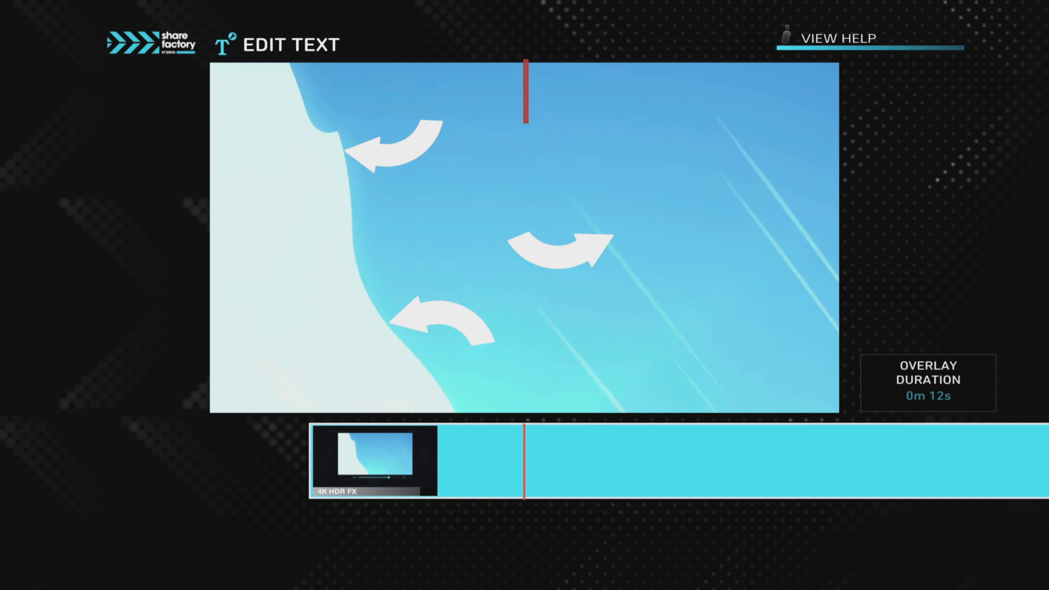
text(t)
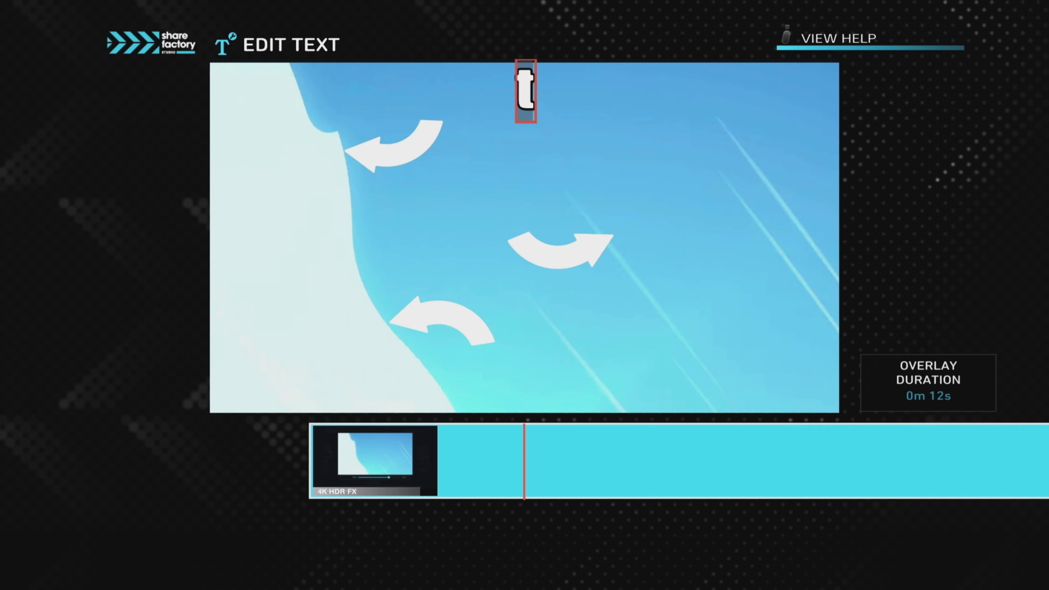
key(Return)
key(Return)
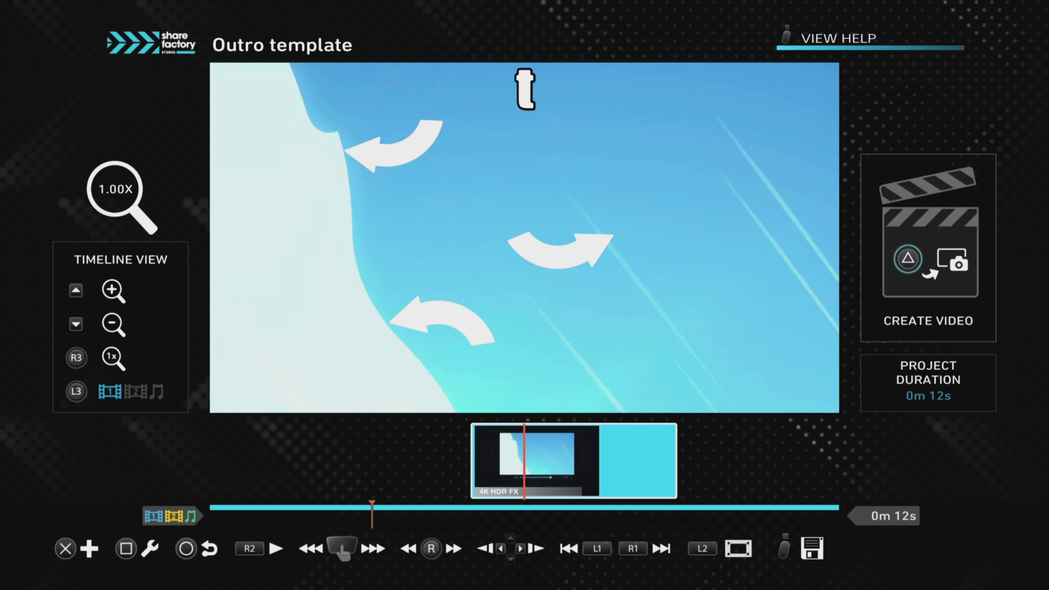
Reopen the outro clip's overlays, select the "t" text overlay and start transforming it.
key(s)
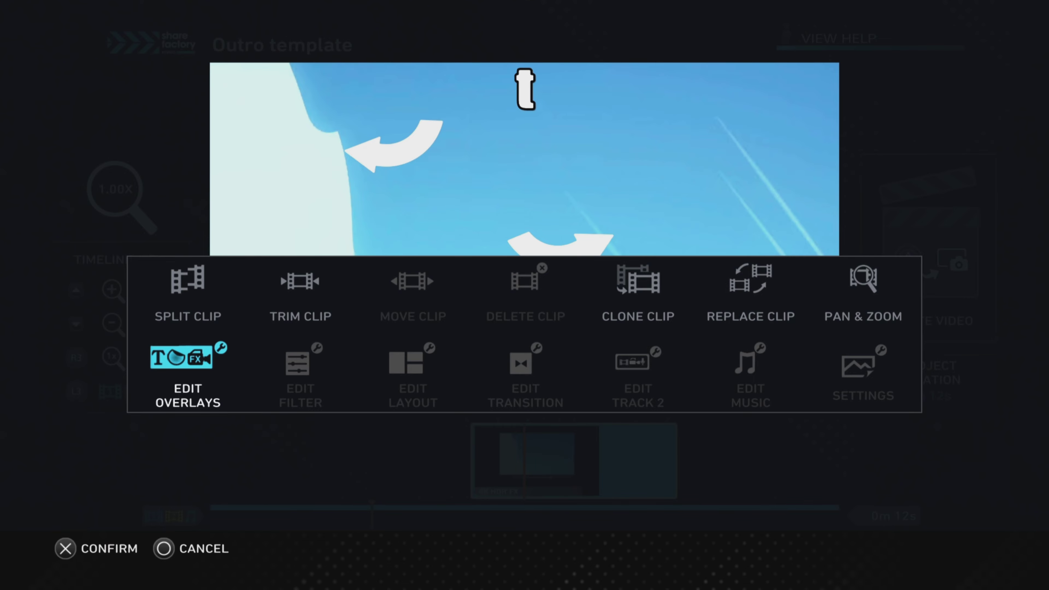
key(Return)
key(Up)
key(Up)
key(Up)
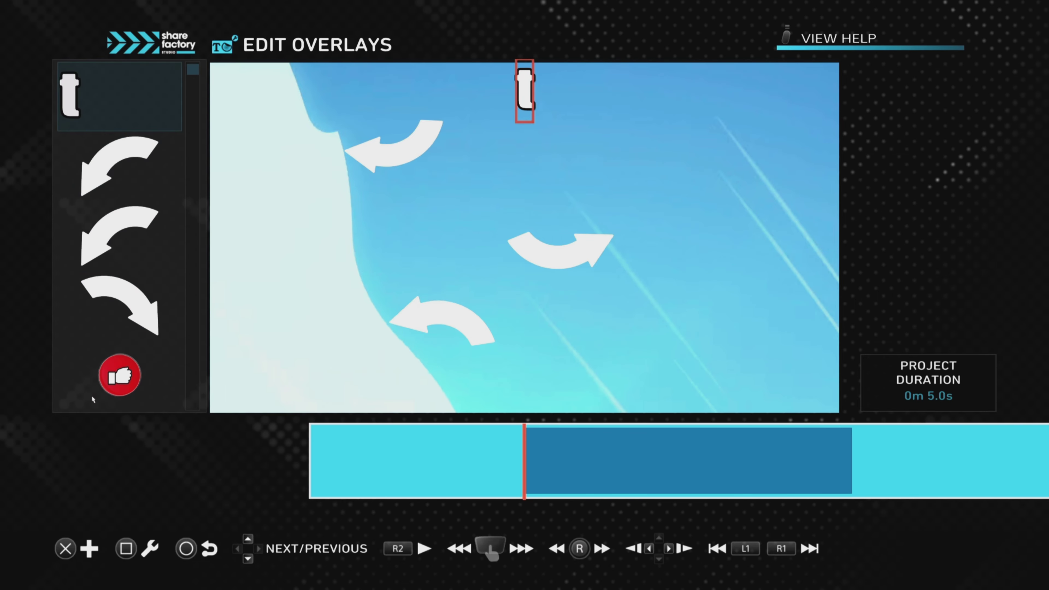
key(Return)
key(Left)
key(Up)
key(Left)
key(Return)
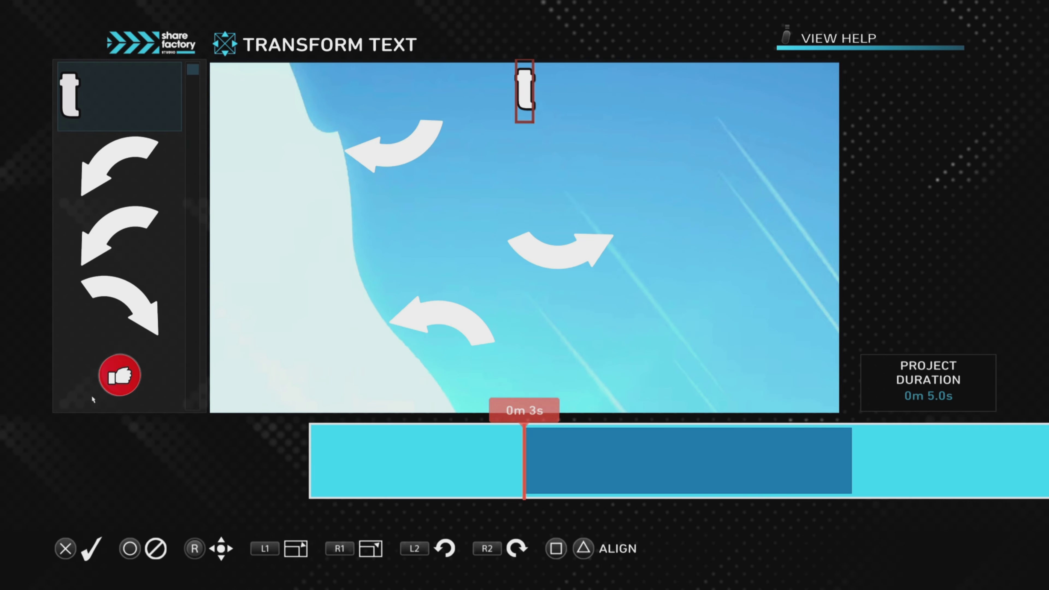
Move the "t" text to the right half of the video frame and enlarge it to over half the frame's height.
key(Down)
key(Right)
key(Right)
key(Down)
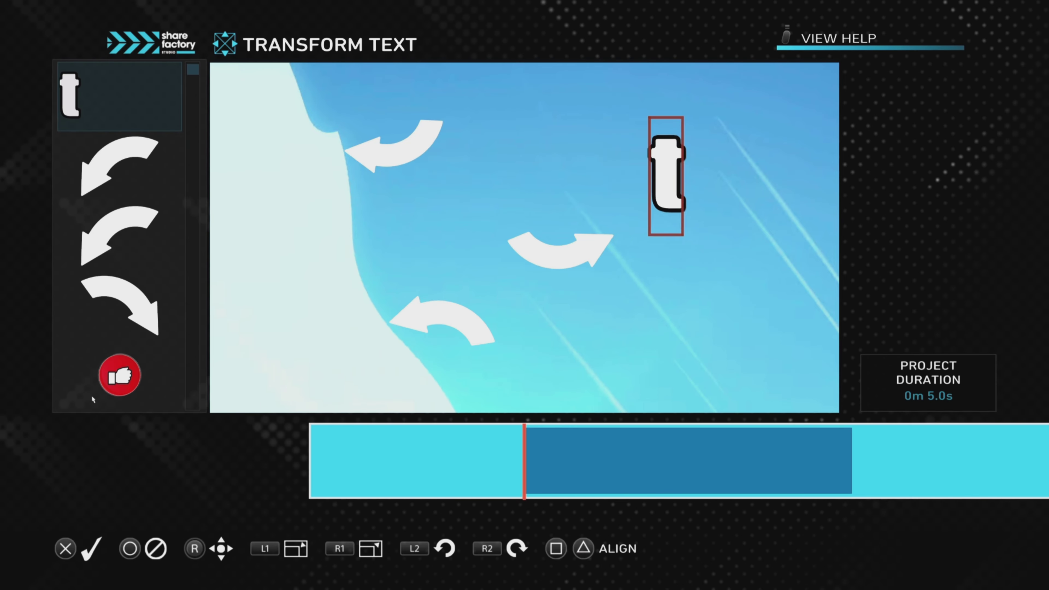
key(Page_Up)
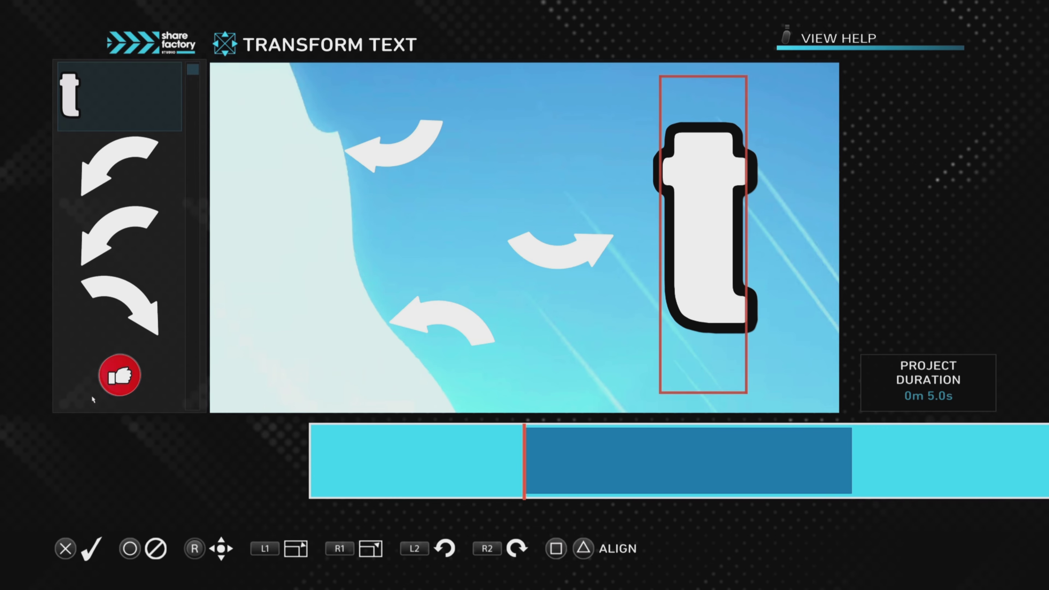
Rotate the "t" text a quarter turn counter-clockwise and place it horizontally at the tip of the right-pointing arrow.
key(1)
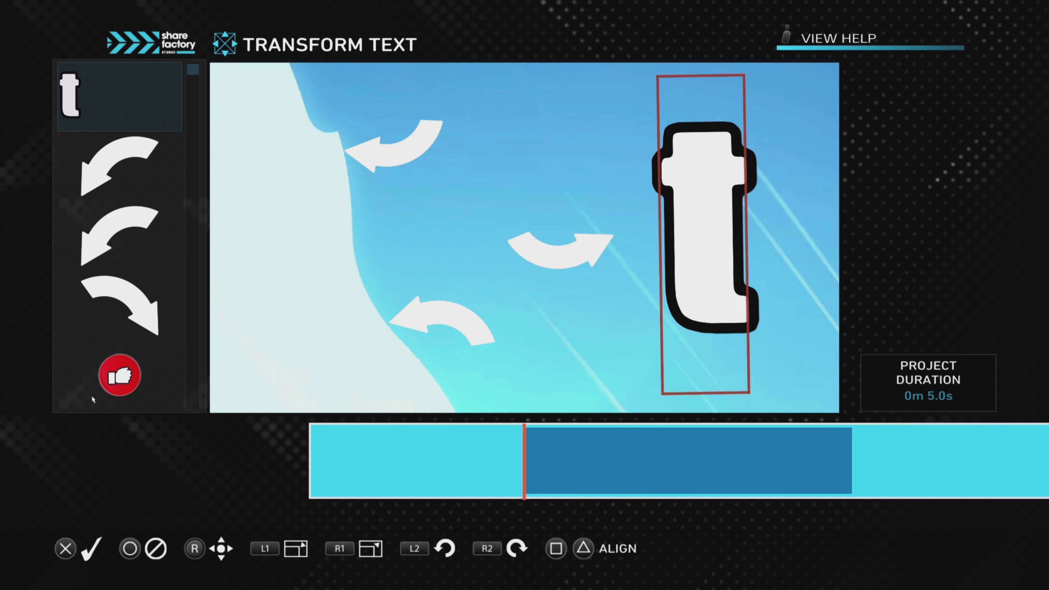
key(Left)
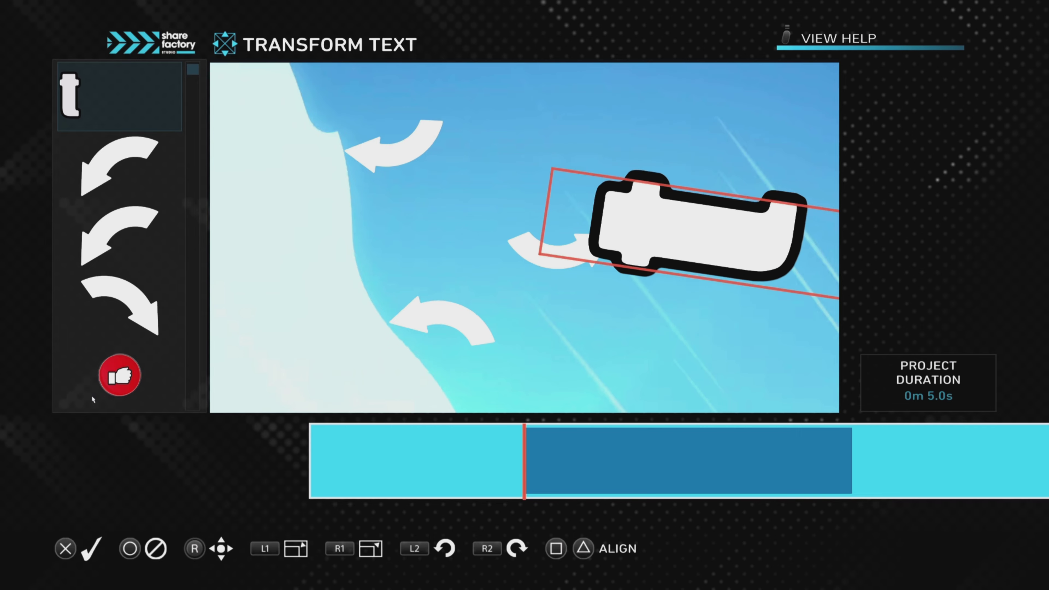
key(Right)
key(Down)
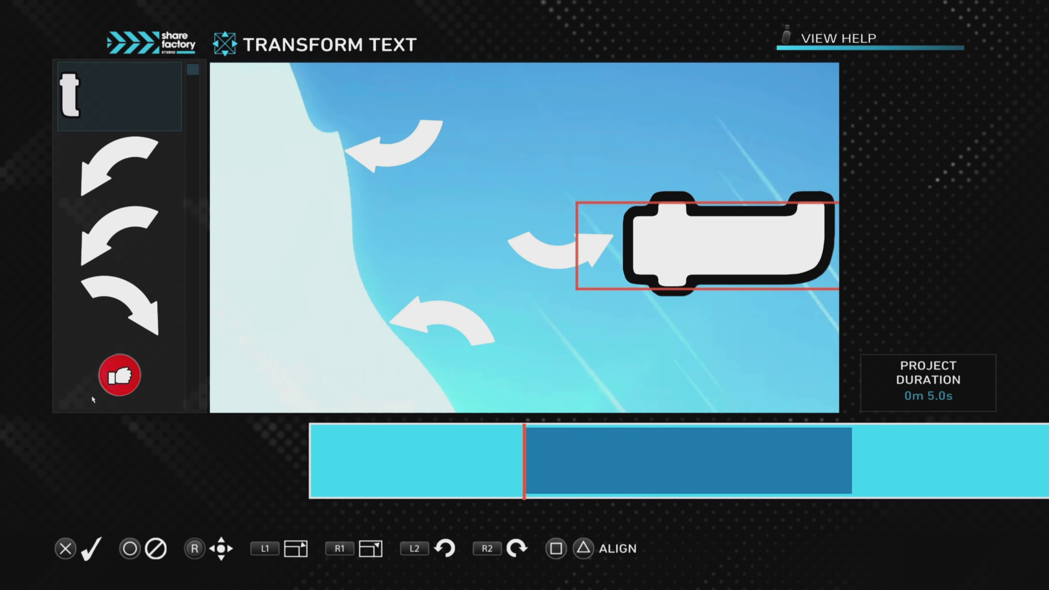
key(Right)
key(Right)
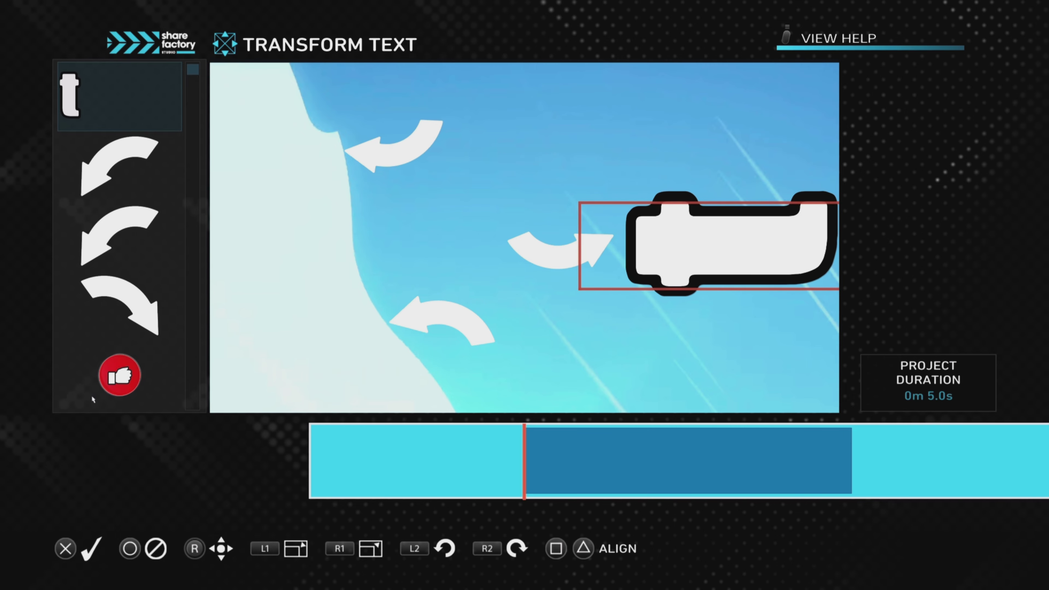
key(Left)
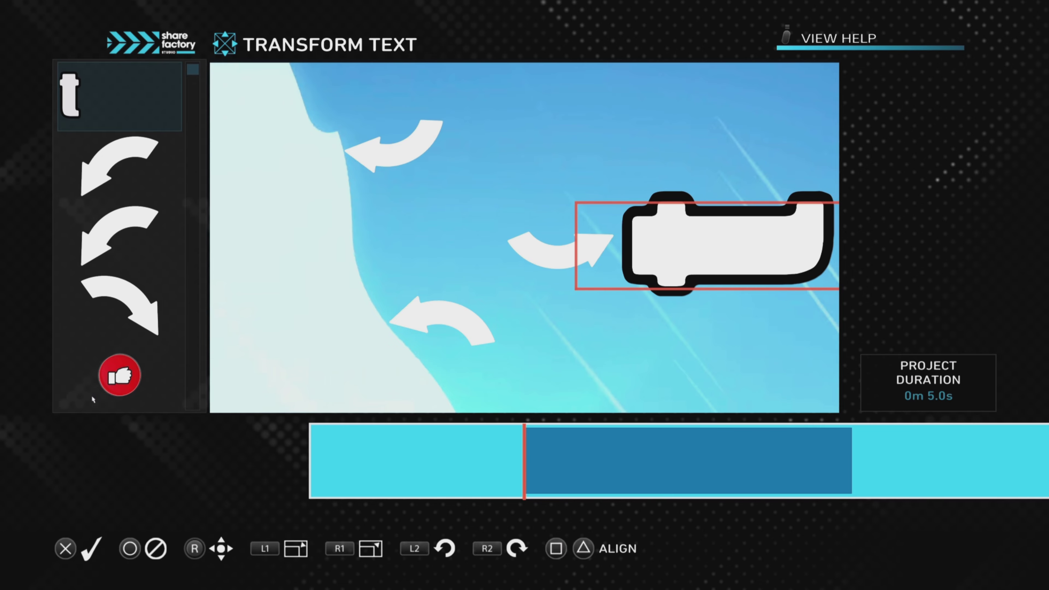
key(Return)
Return to the project timeline and scrub around the 3-second mark to check the text's placement.
key(Escape)
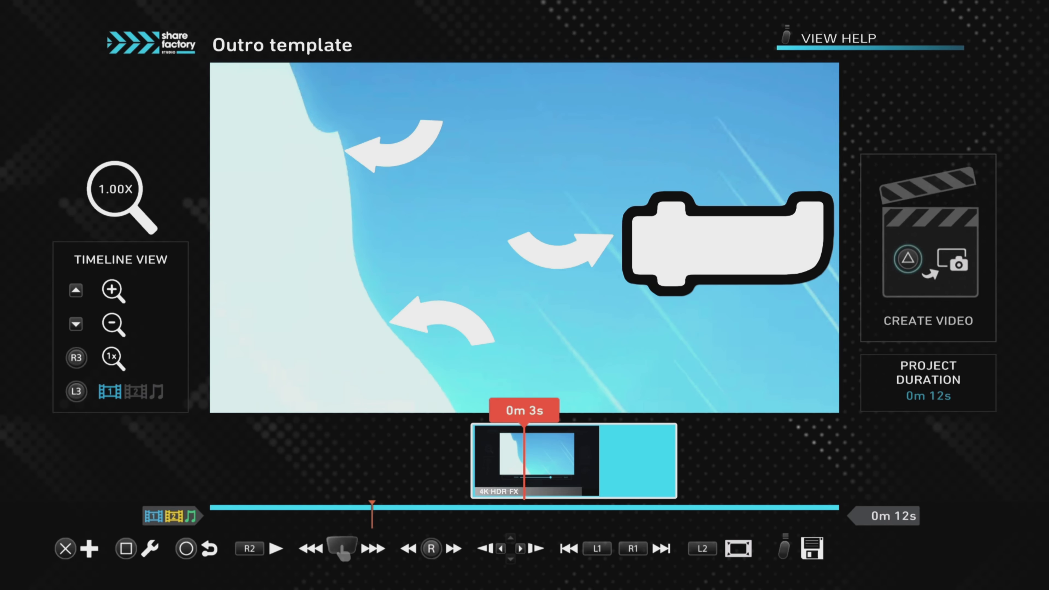
key(Left)
key(Right)
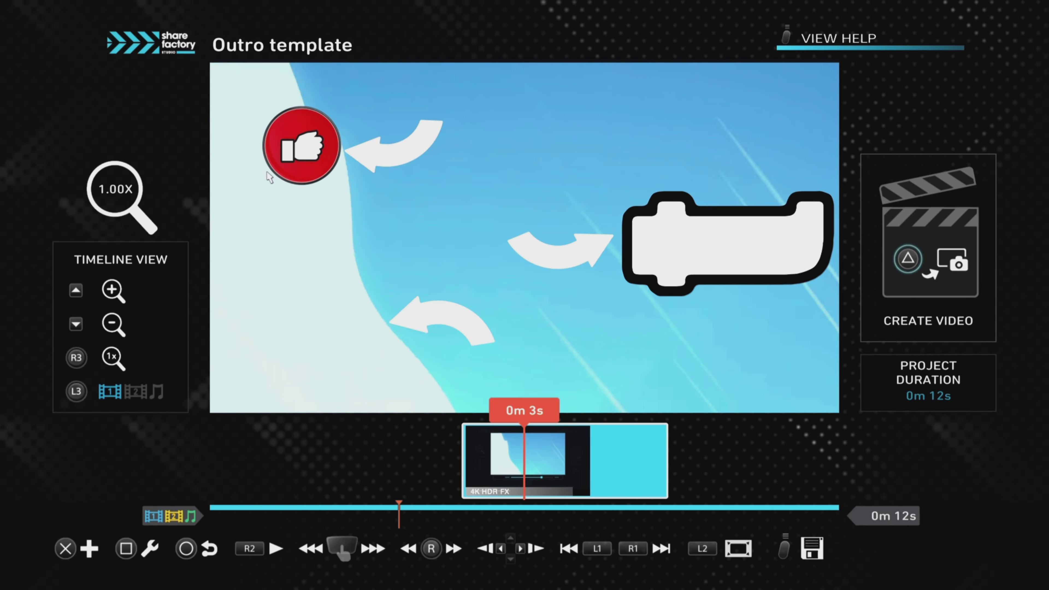
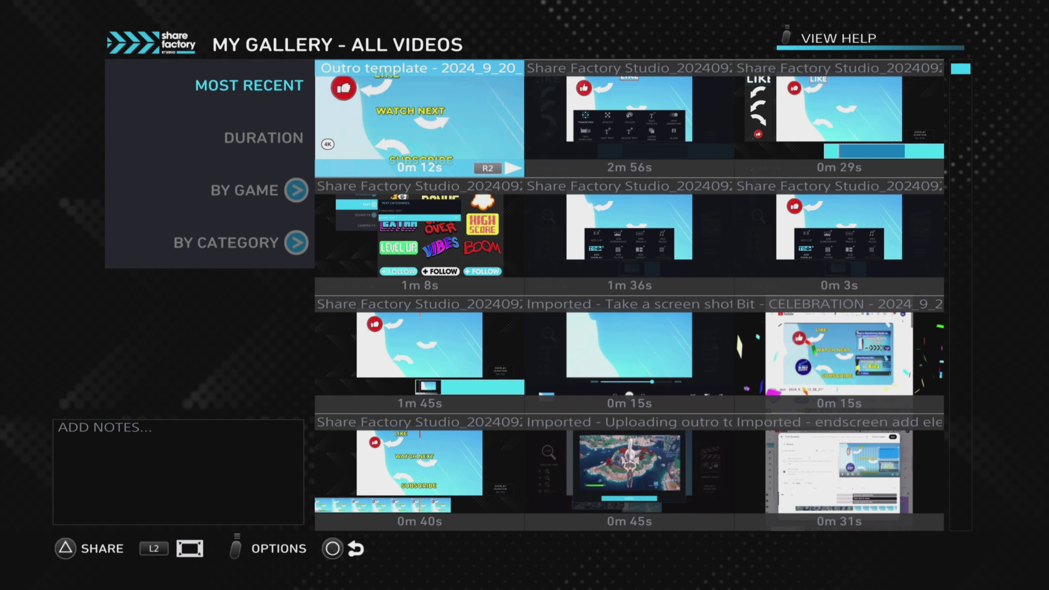
Preview the exported 12-second Outro template video in the gallery and mark it as a favourite.
key(space)
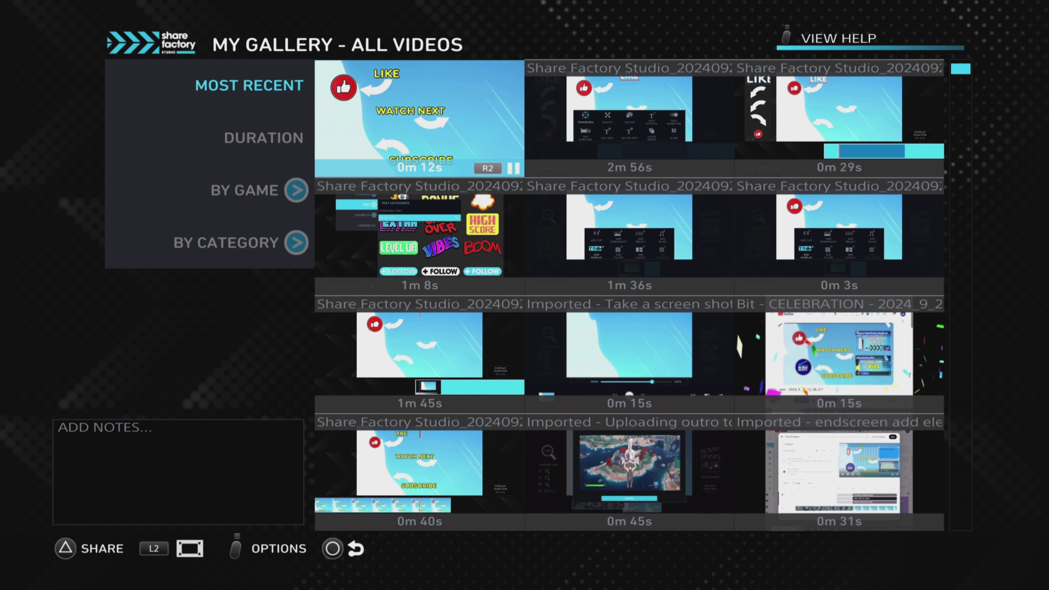
key(Menu)
key(Right)
key(Right)
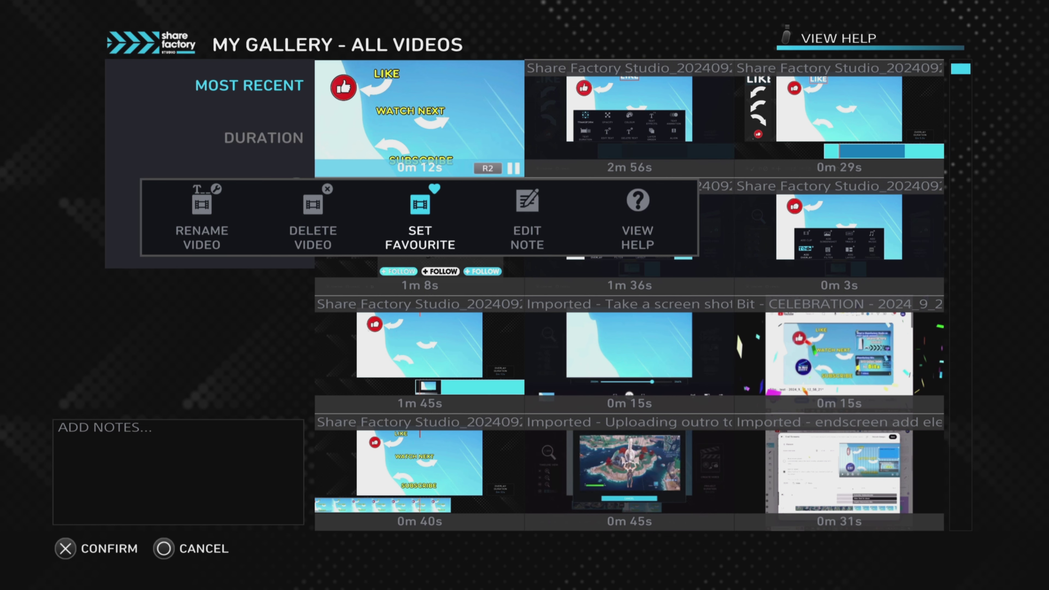
key(Return)
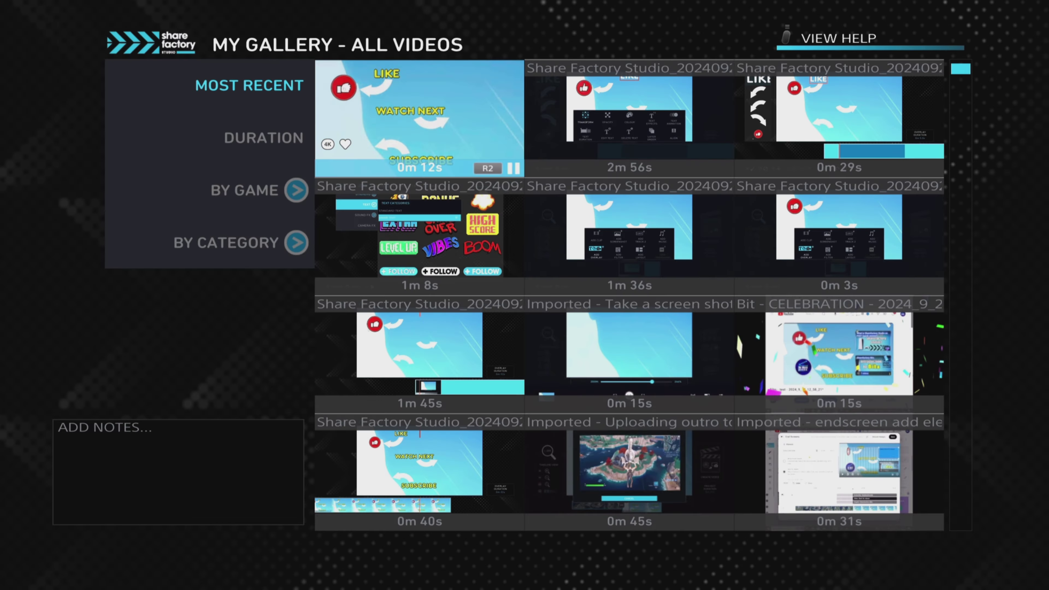
Filter the gallery videos by the Favourites category.
key(Left)
key(Down)
key(Down)
key(Down)
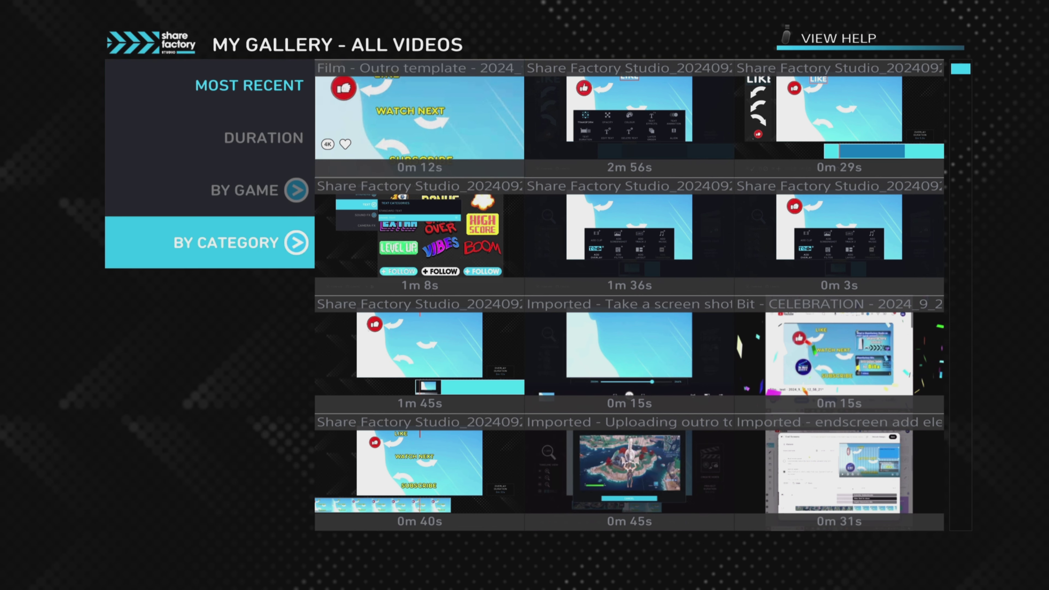
key(Return)
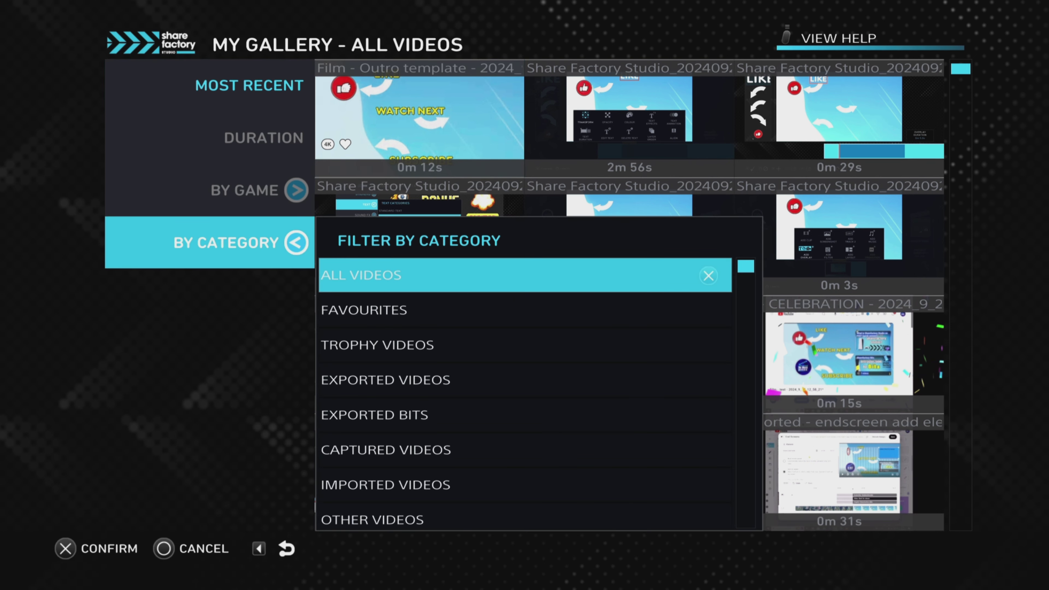
key(Down)
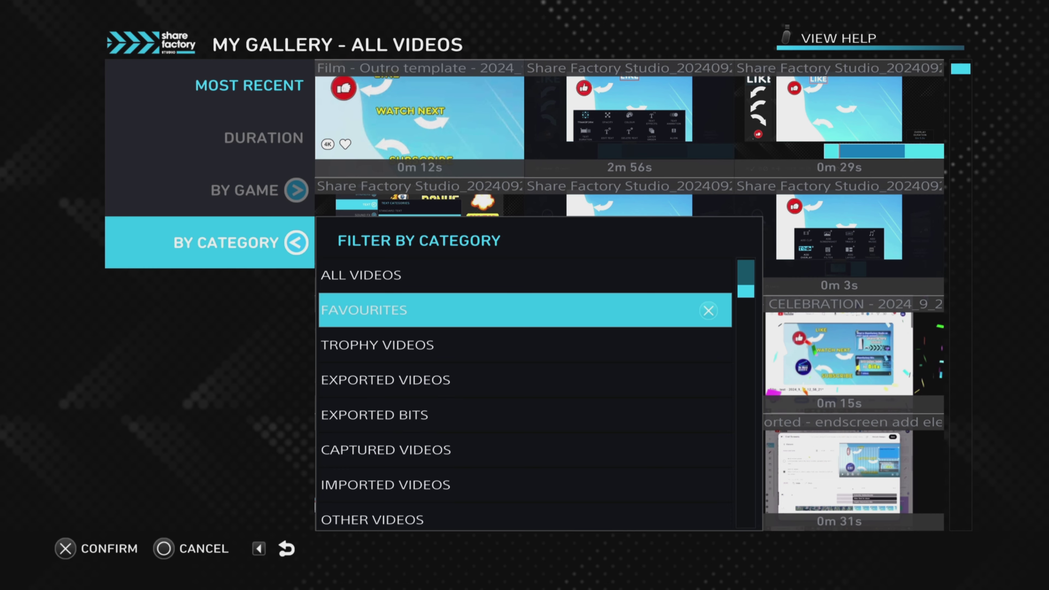
key(Return)
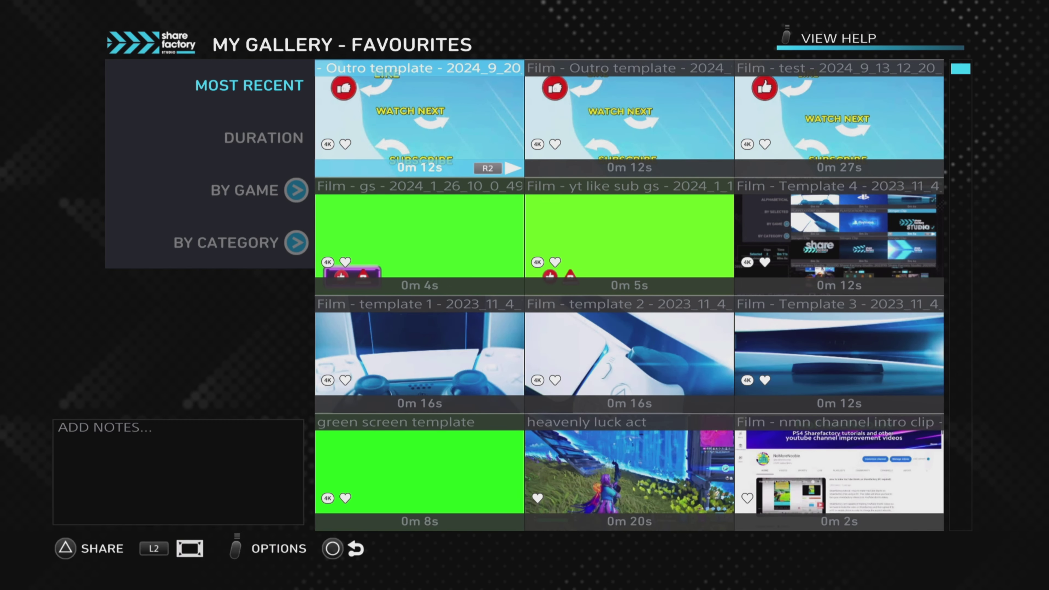
Look over the favourite videos in the gallery and return to the main menu.
key(Down)
key(Down)
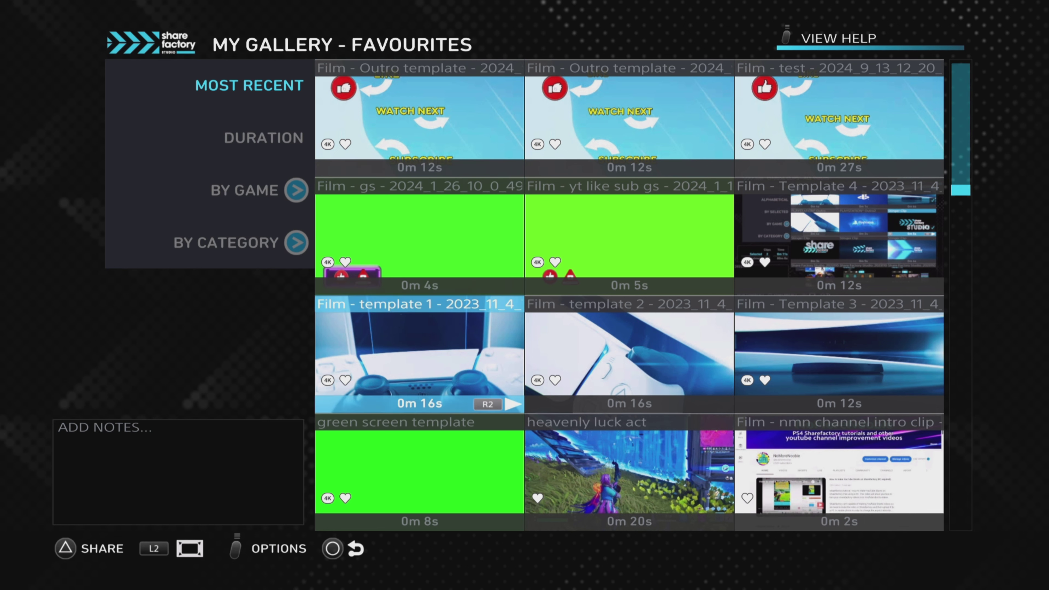
key(Down)
key(Up)
key(Up)
key(Up)
key(Up)
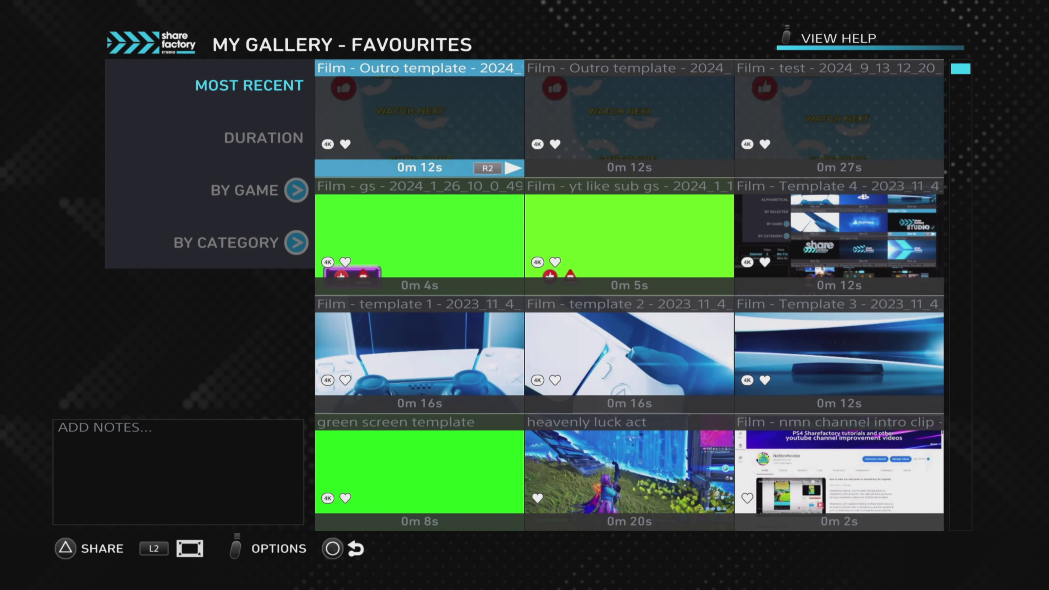
key(Escape)
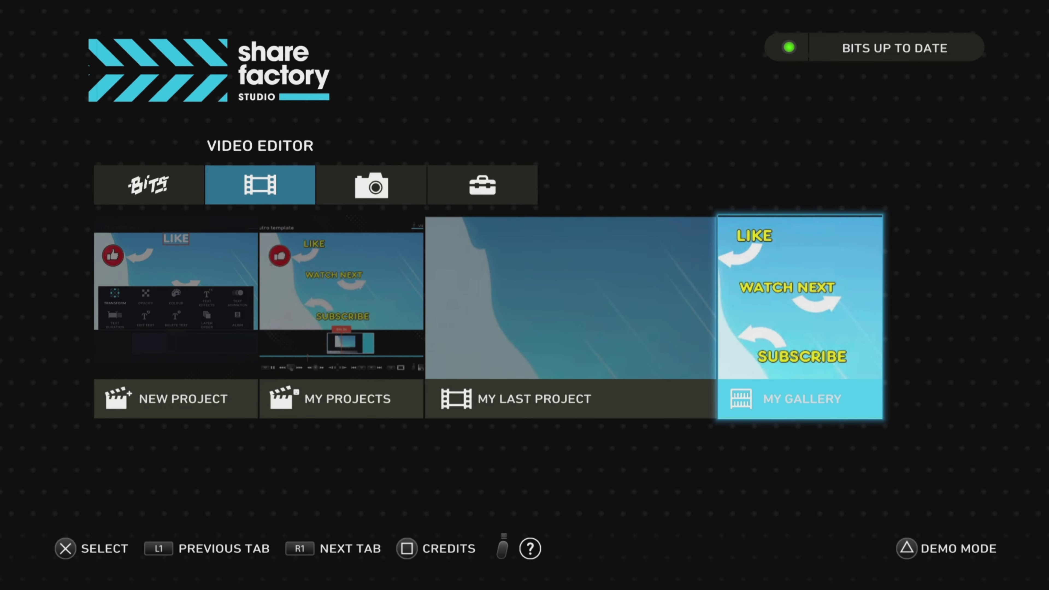
Create a new video project with the PlayStation creator pack.
key(Up)
key(Down)
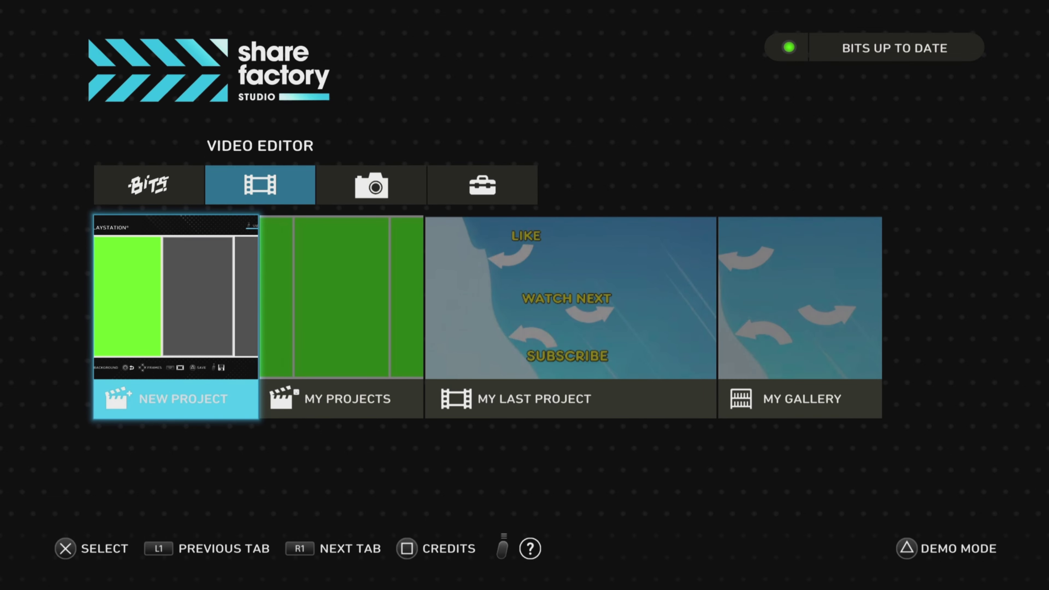
key(Return)
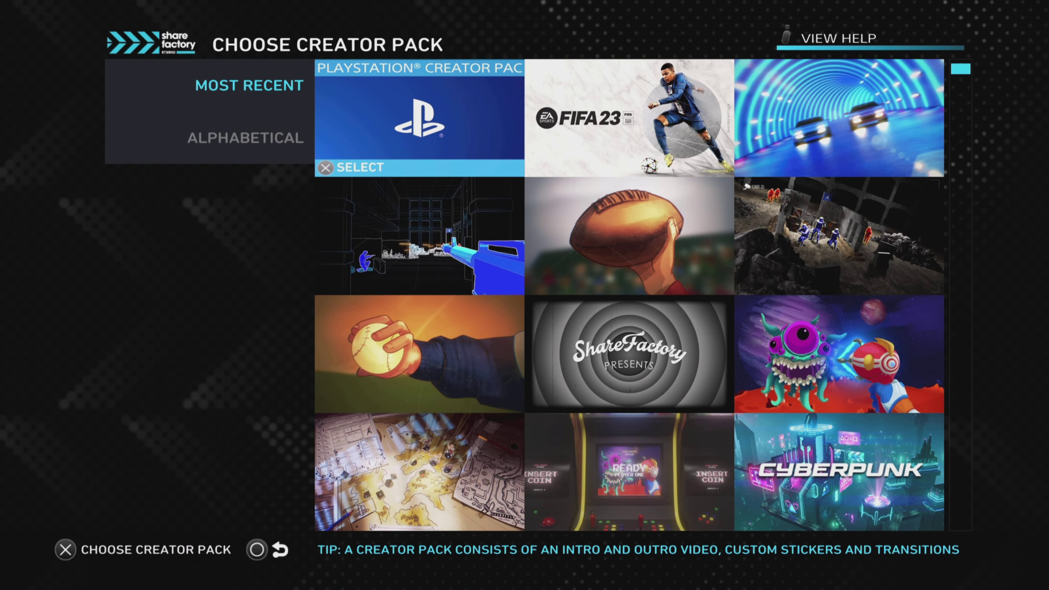
key(Return)
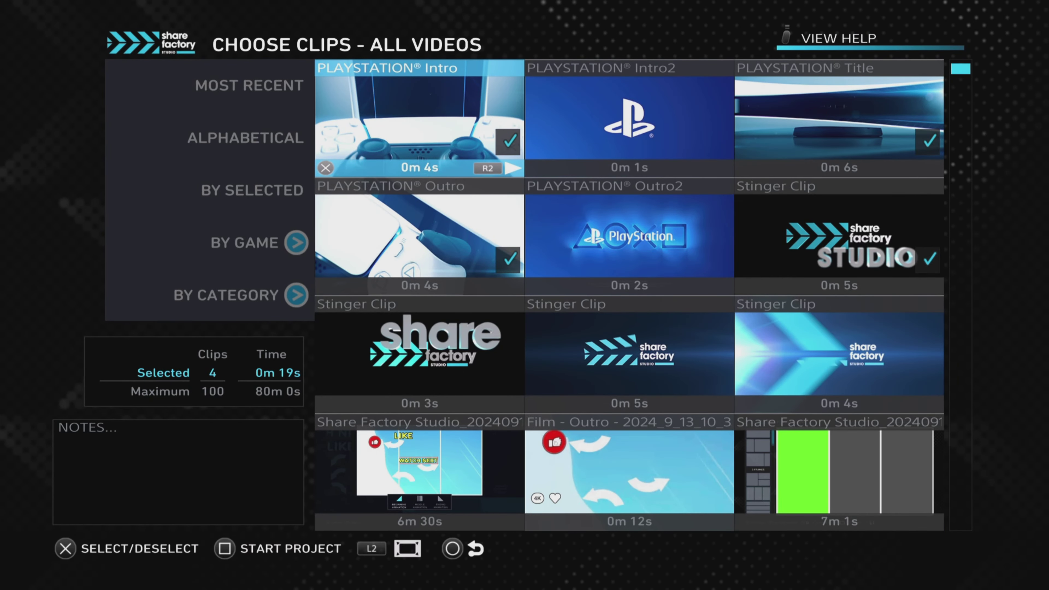
Deselect the preselected PlayStation Intro, Title and Outro clips and the Stinger Clip.
key(Return)
key(Right)
key(Right)
key(Return)
key(Down)
key(Return)
key(Left)
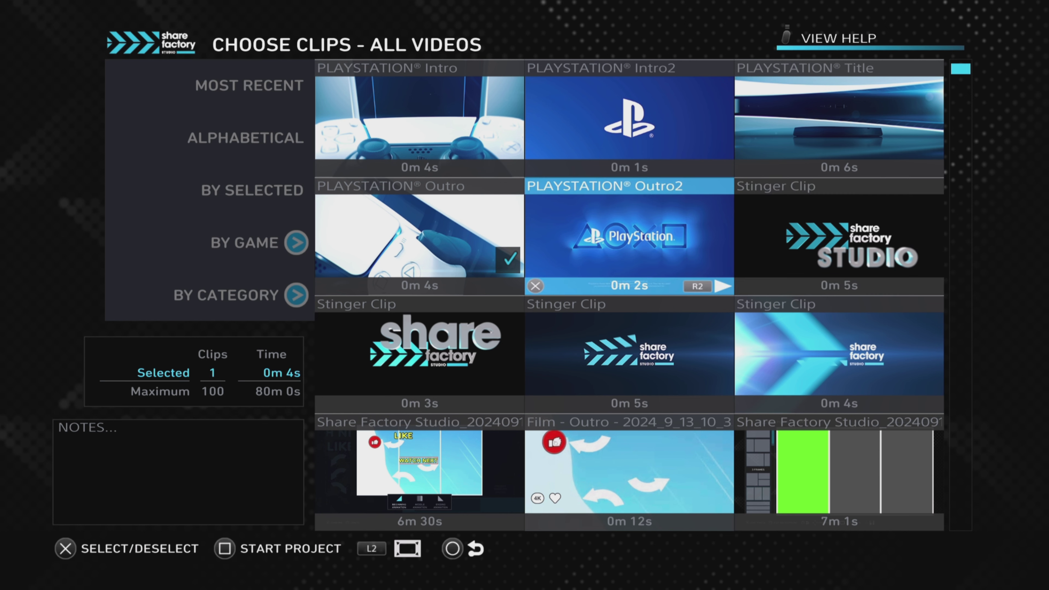
key(Left)
key(Return)
Filter the available clips by the game Fortnite.
key(Down)
key(Down)
key(Down)
key(Left)
key(Down)
key(Down)
key(Down)
key(Return)
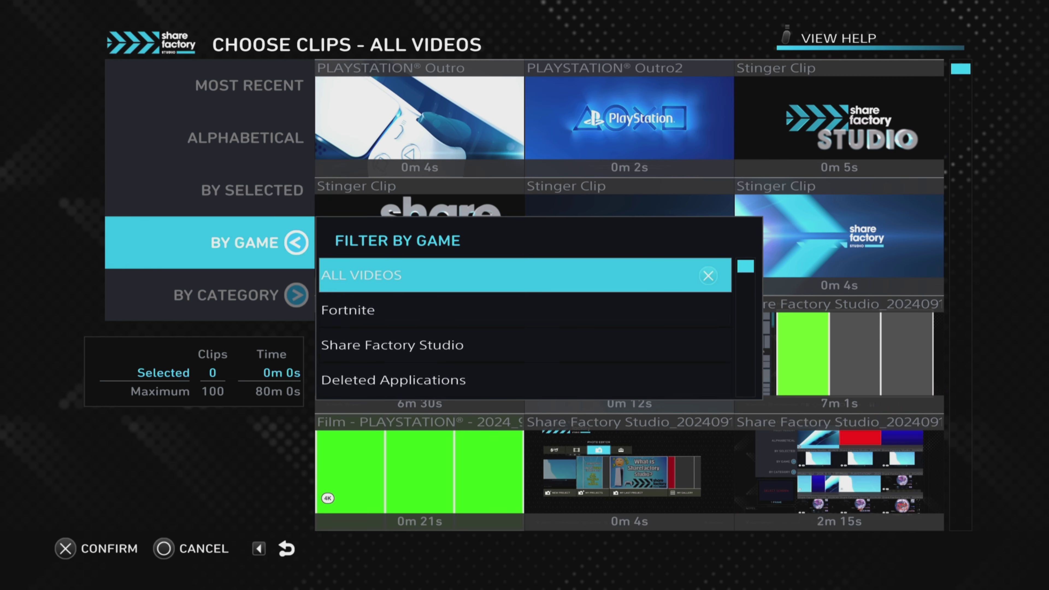
key(Down)
key(Return)
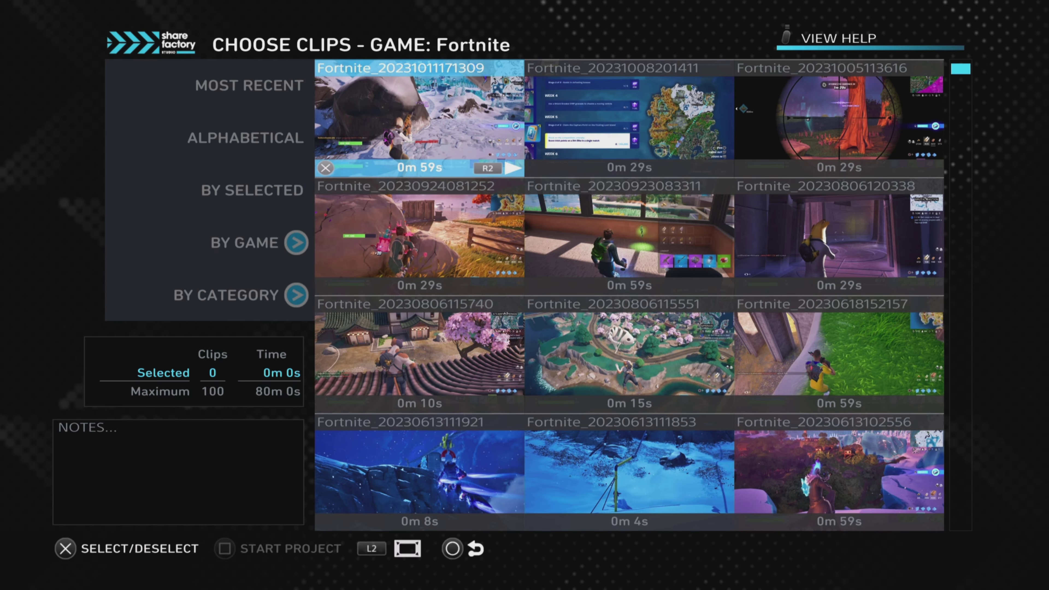
key(Down)
key(Down)
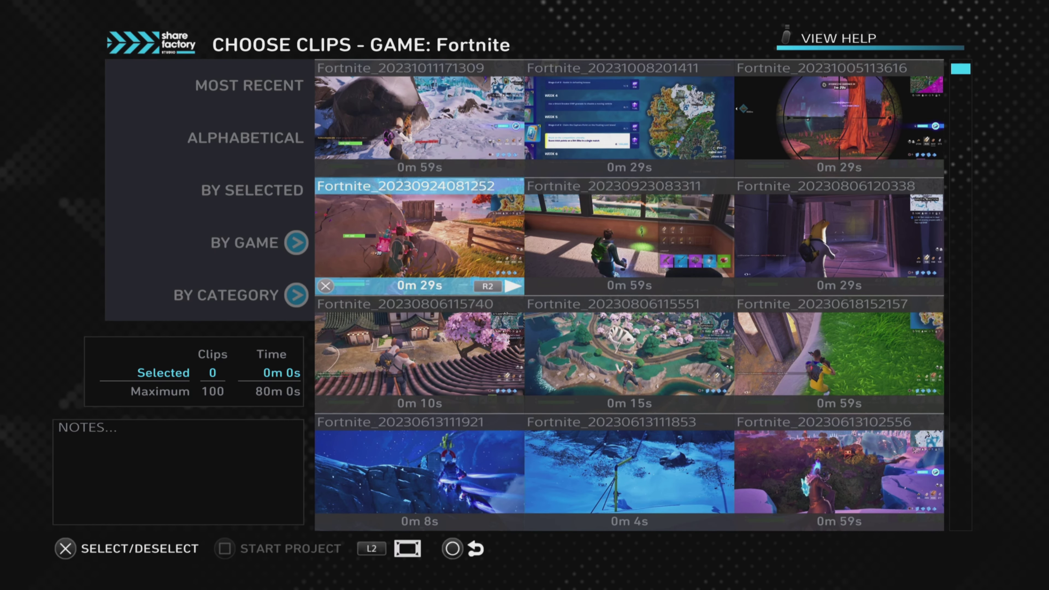
key(Right)
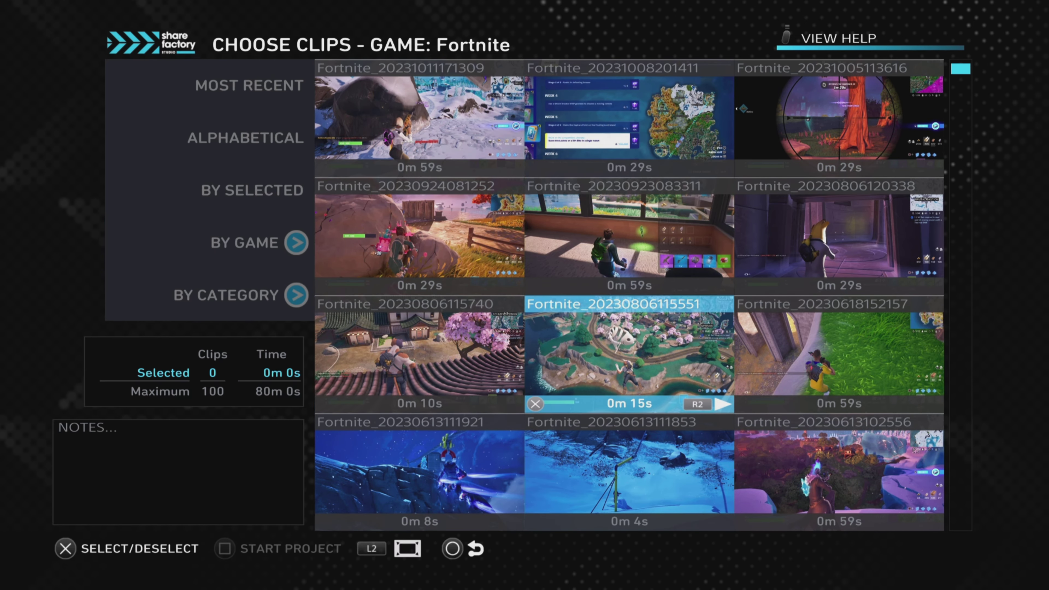
key(Return)
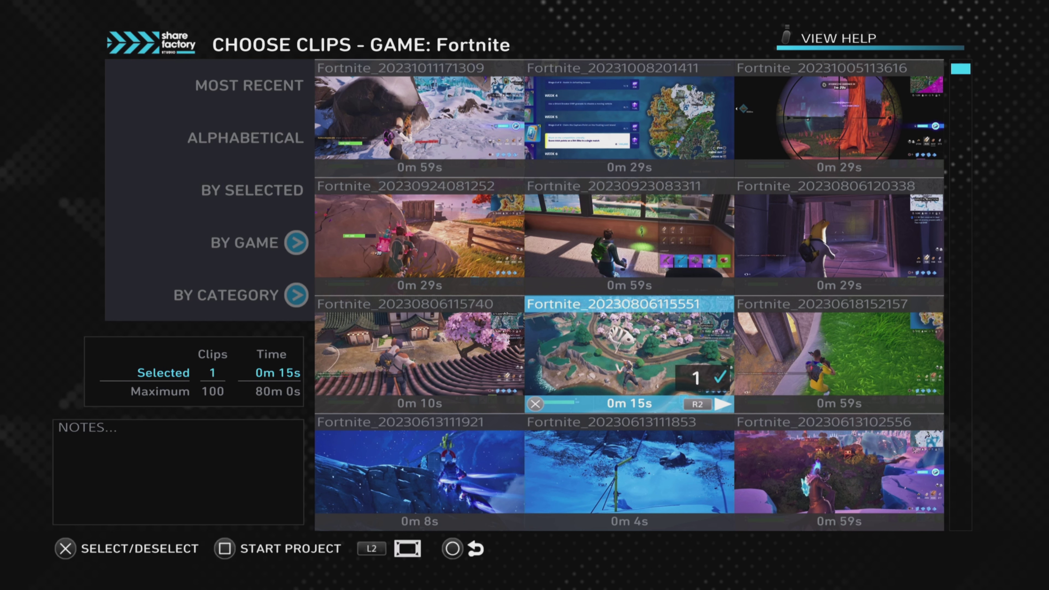
key(space)
key(Left)
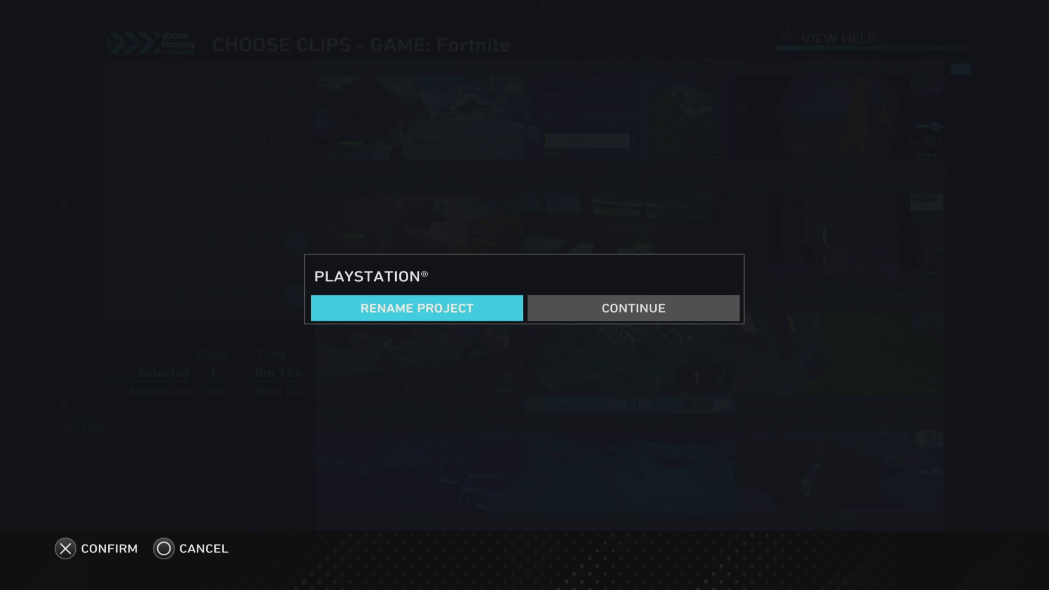
key(Right)
key(Return)
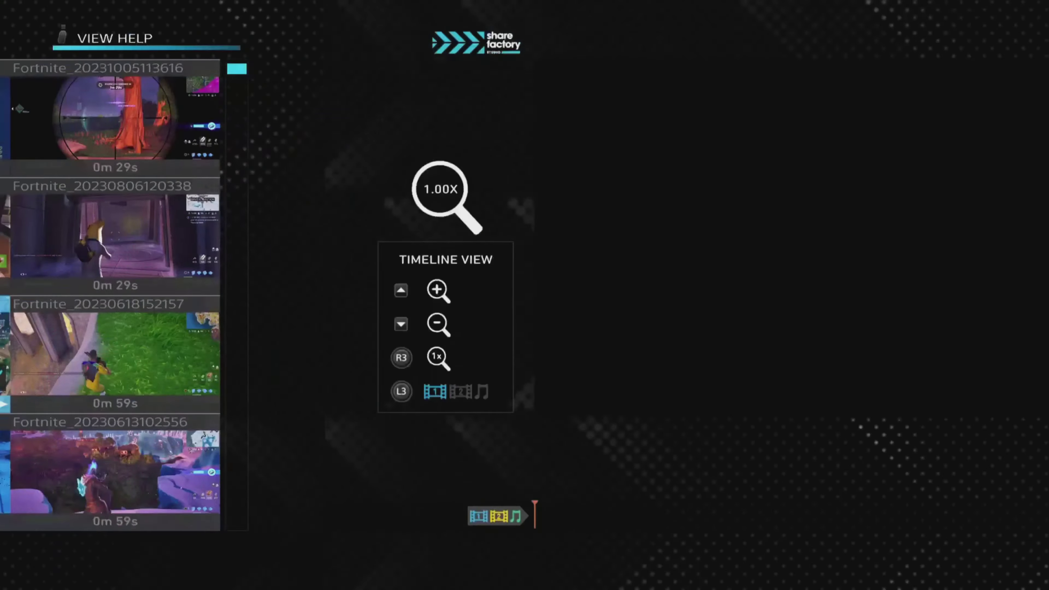
Start adding another clip to the timeline and filter the available clips by the Favourites category.
key(space)
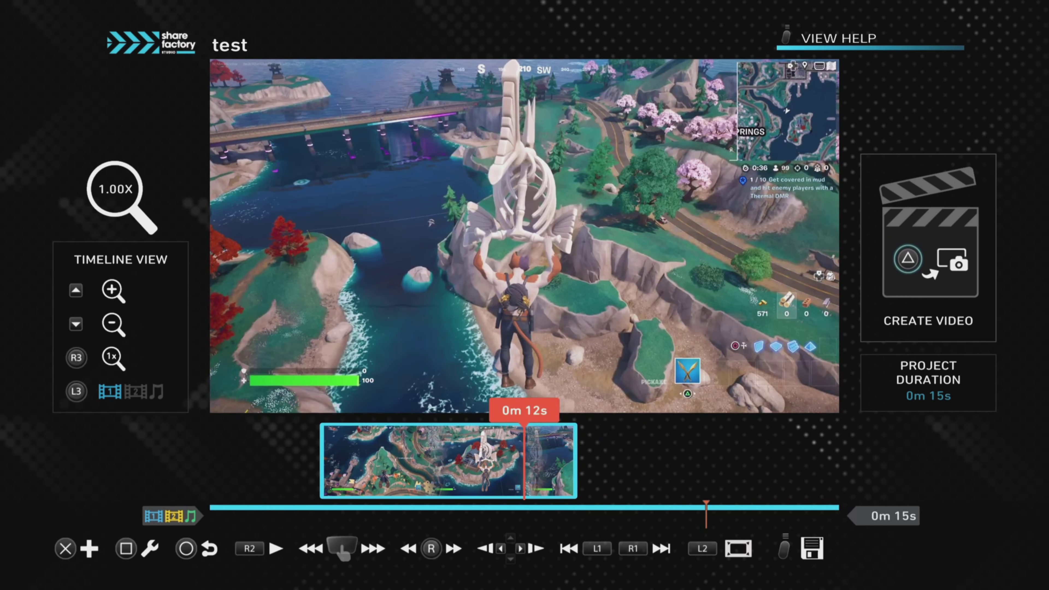
key(Return)
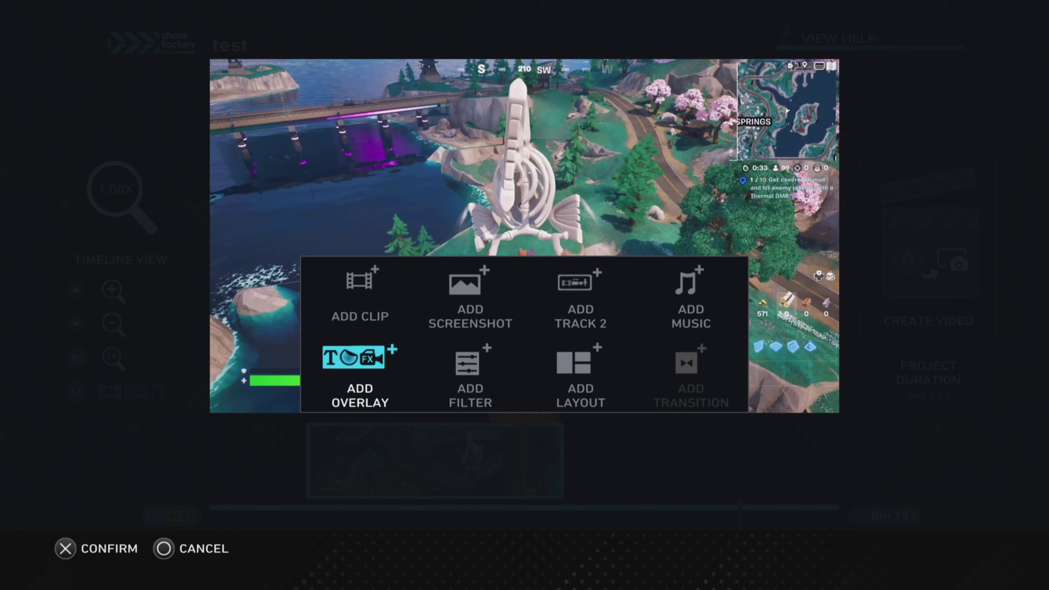
key(Up)
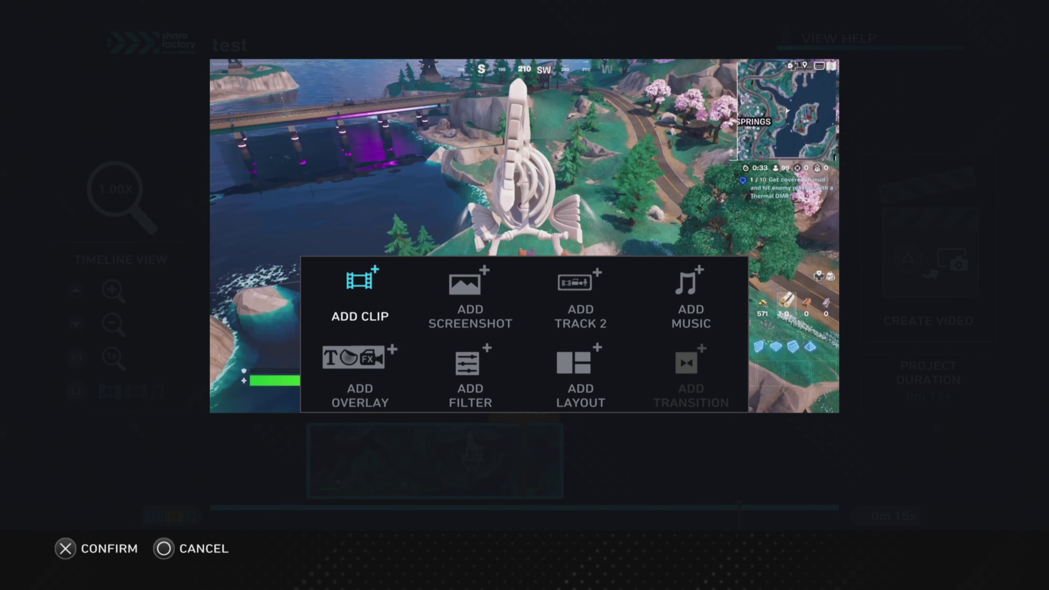
key(Return)
key(Left)
key(Down)
key(Down)
key(Down)
key(Down)
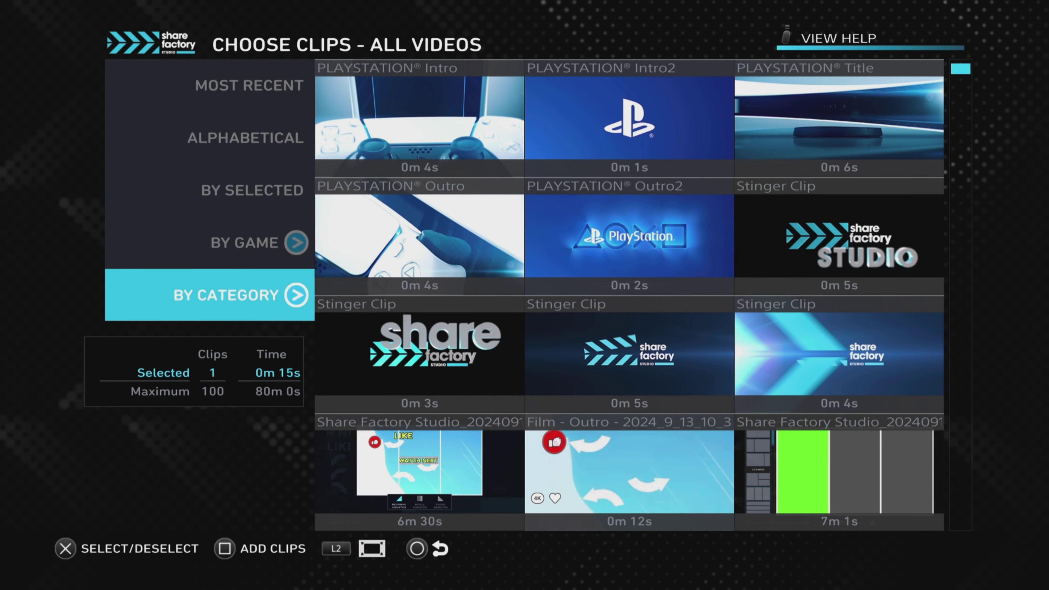
key(Return)
key(Down)
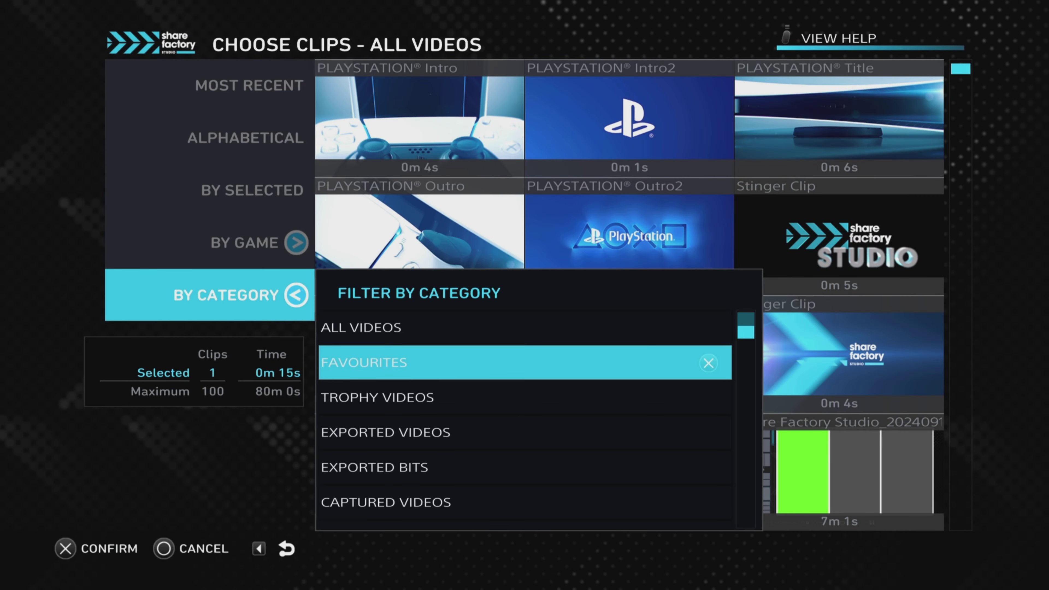
key(Return)
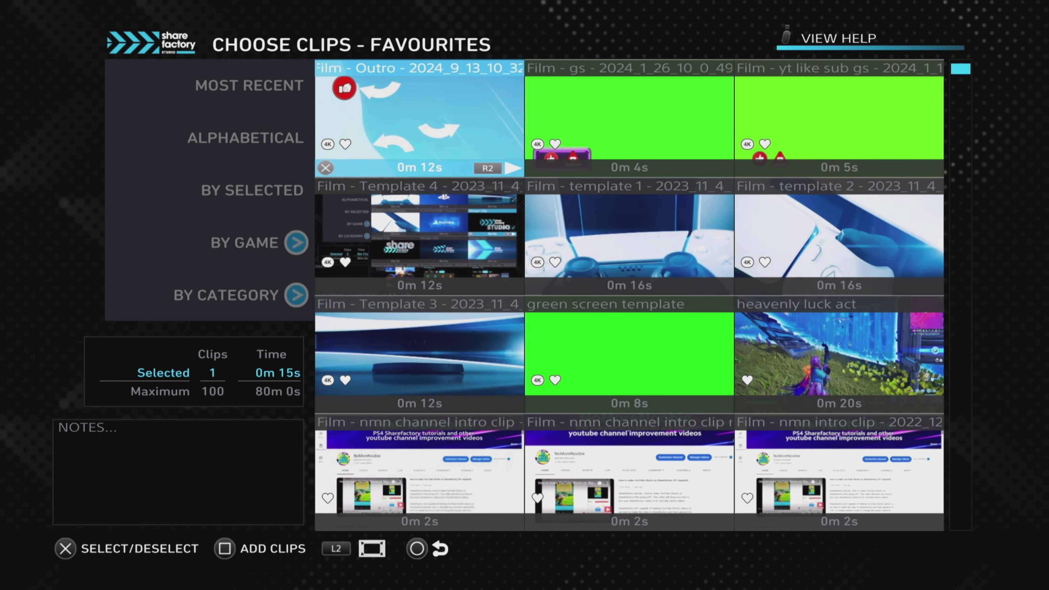
Select the 12-second "Film - Outro" clip from the favourites and add it to the timeline.
key(Right)
key(Down)
key(Down)
key(Down)
key(Up)
key(Up)
key(Up)
key(Left)
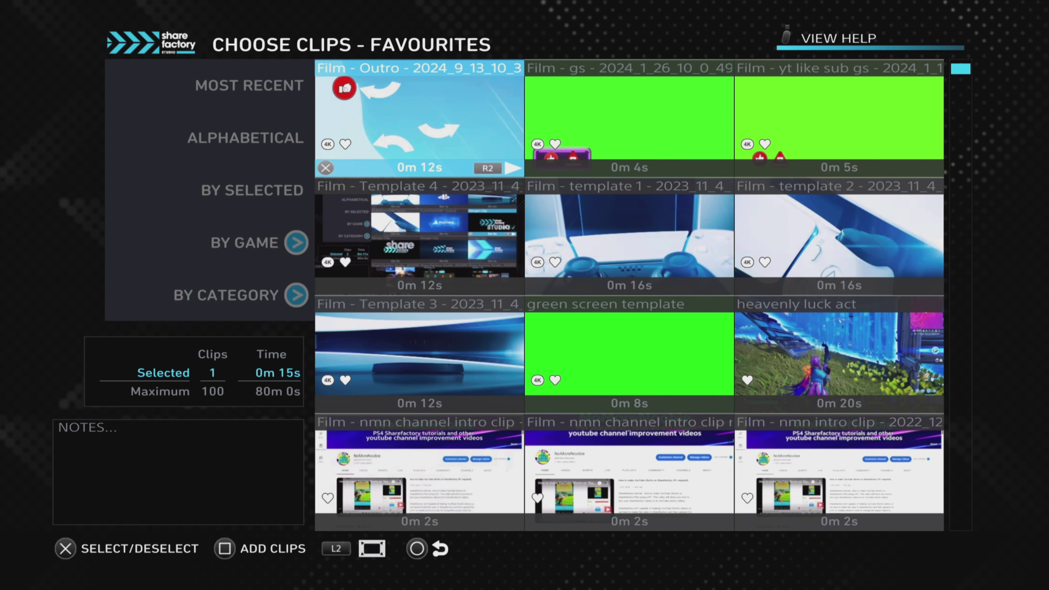
key(Return)
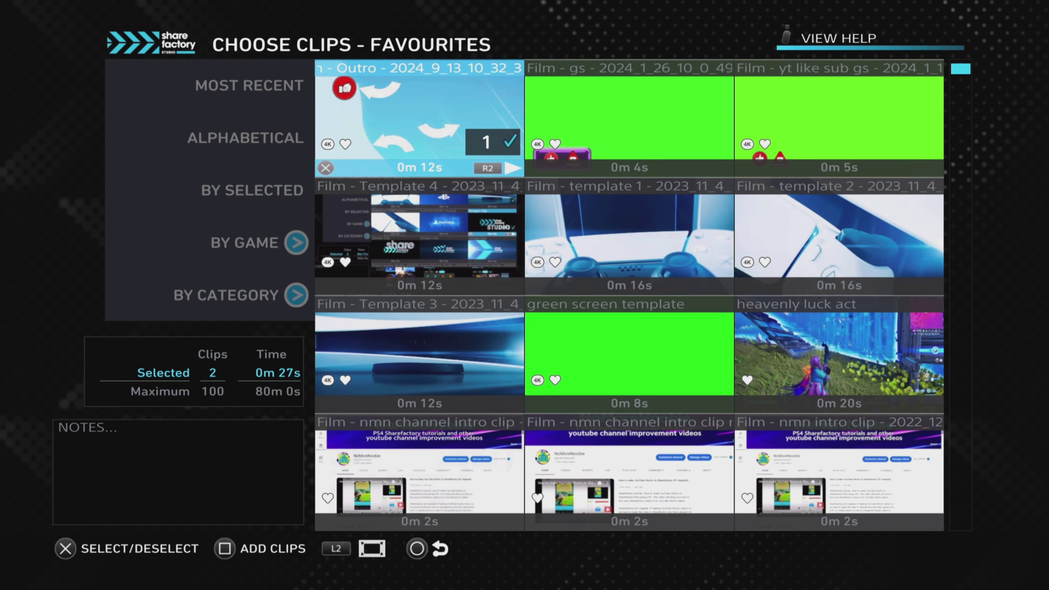
key(s)
Play the timeline to check how the outro follows the Fortnite clip.
key(Left)
key(space)
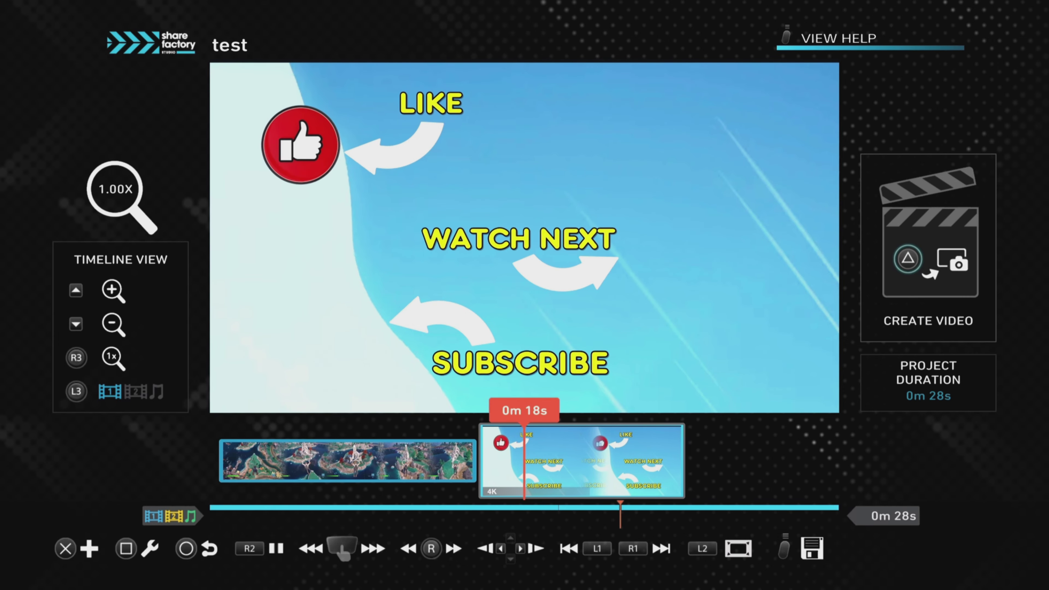
key(space)
Return to the end of the Fortnite clip on the timeline and start adding a transition there.
key(Left)
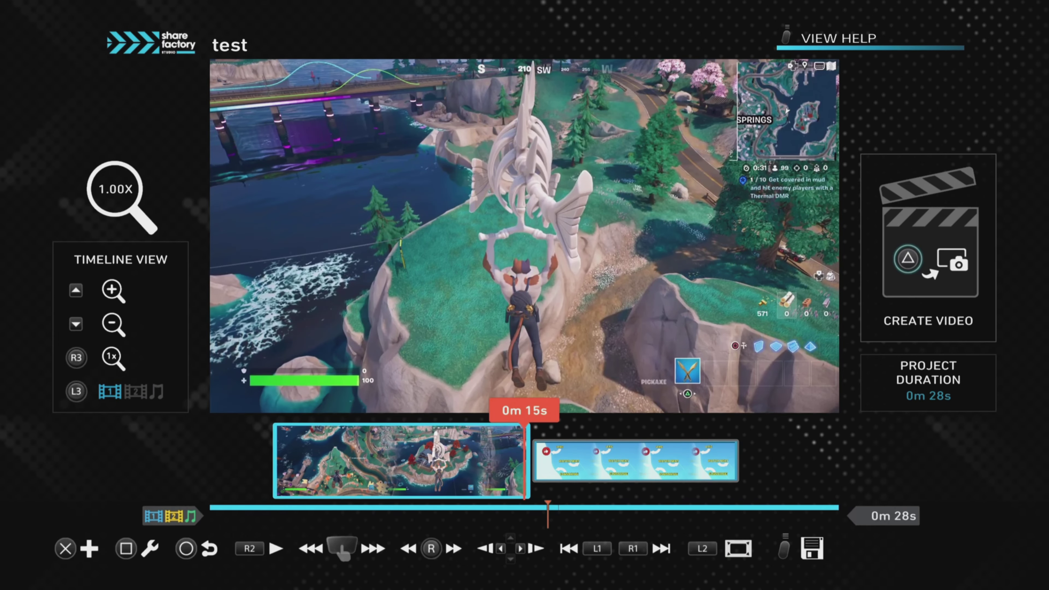
key(Left)
key(Return)
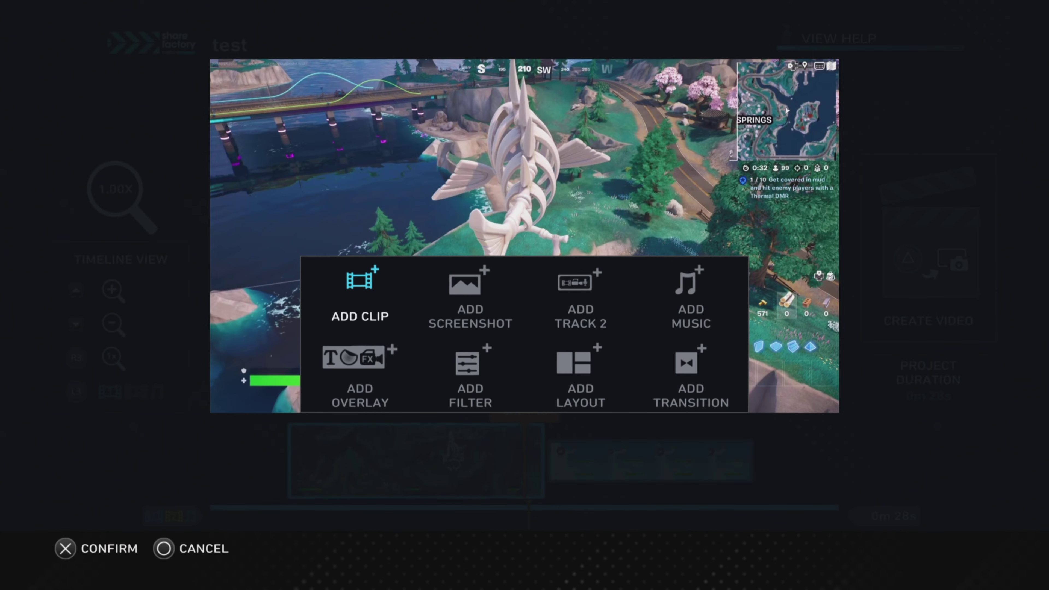
key(Down)
key(Right)
key(Right)
key(Right)
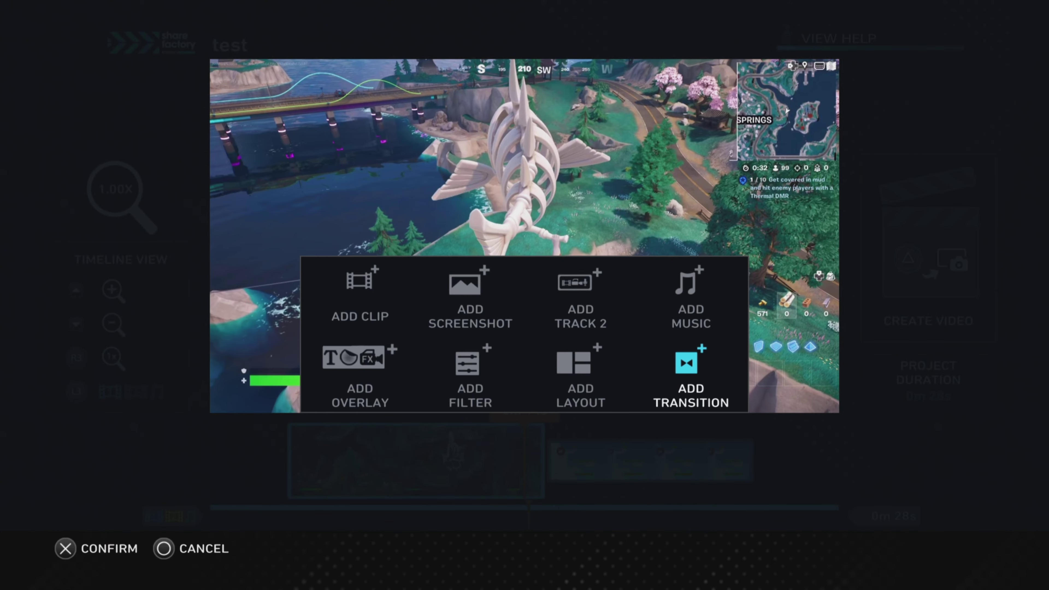
key(Return)
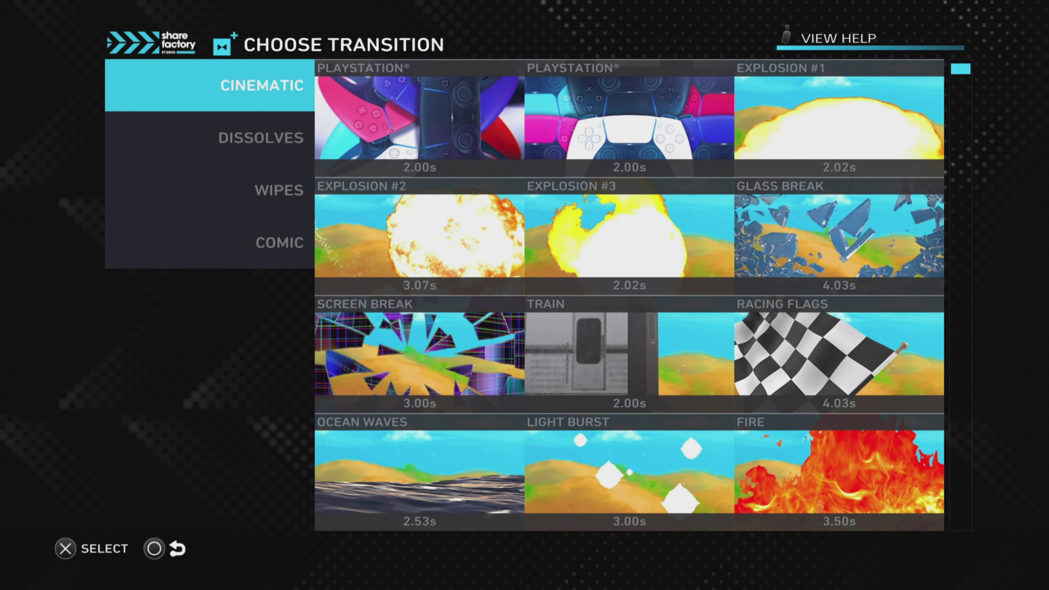
Apply the 1.00s Cross Fade from the Dissolves category, accept the shorter project length, and pause playback on the outro.
key(Down)
key(Down)
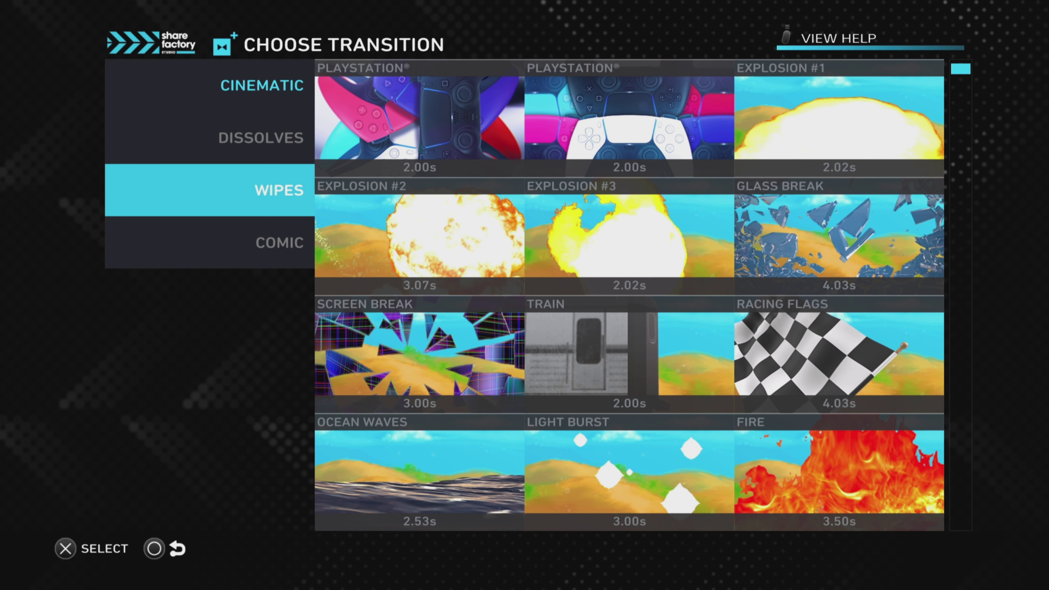
key(Up)
key(Right)
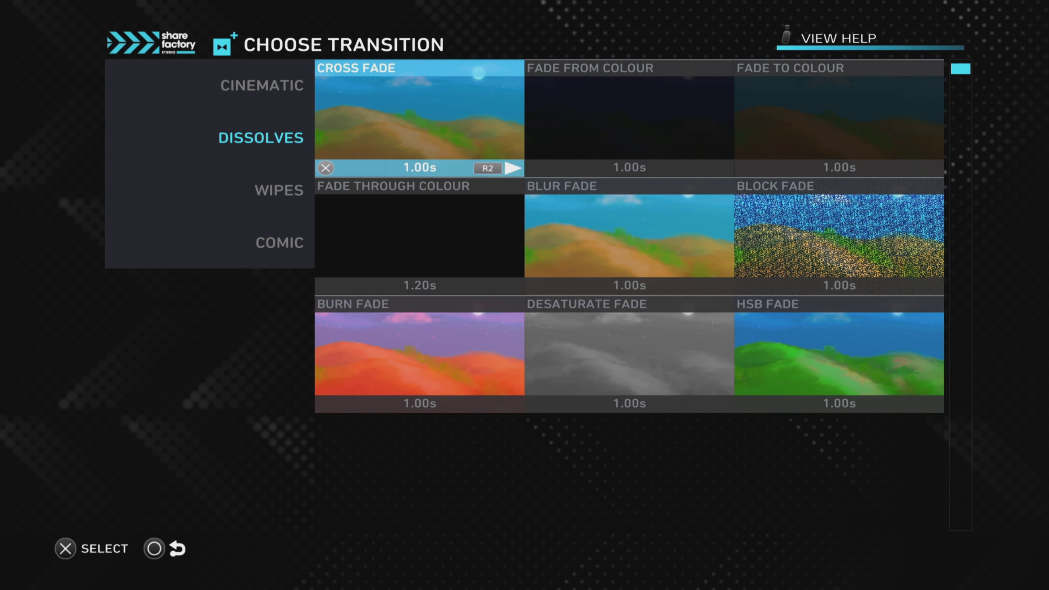
key(Return)
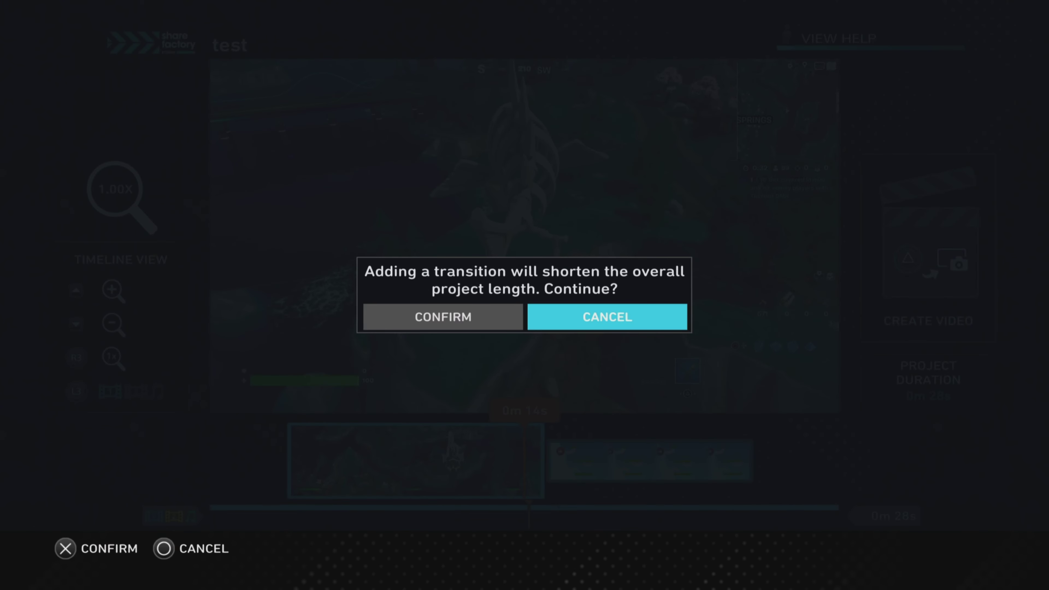
key(Left)
key(Return)
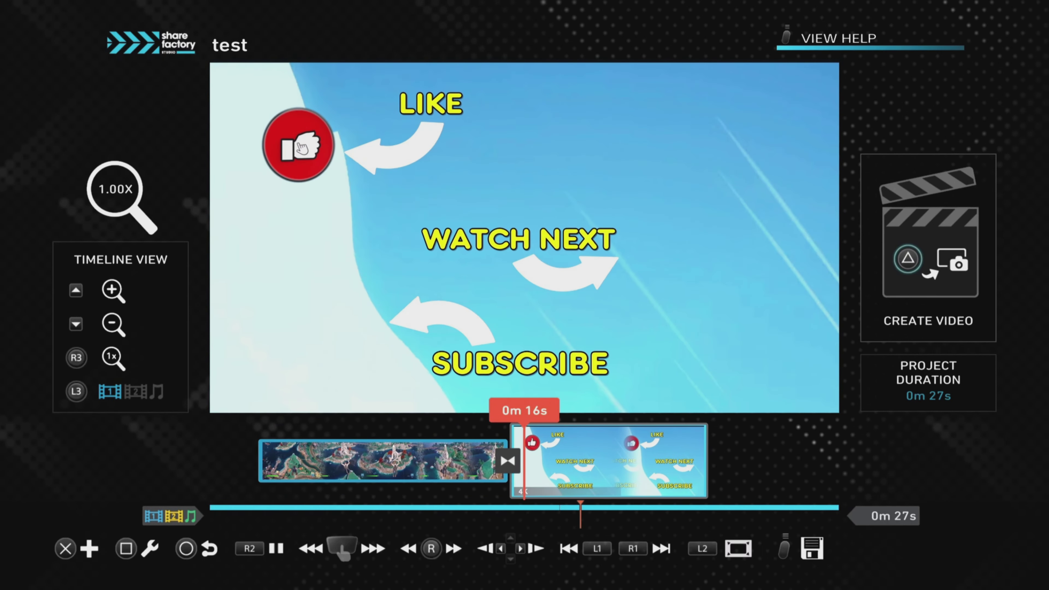
key(space)
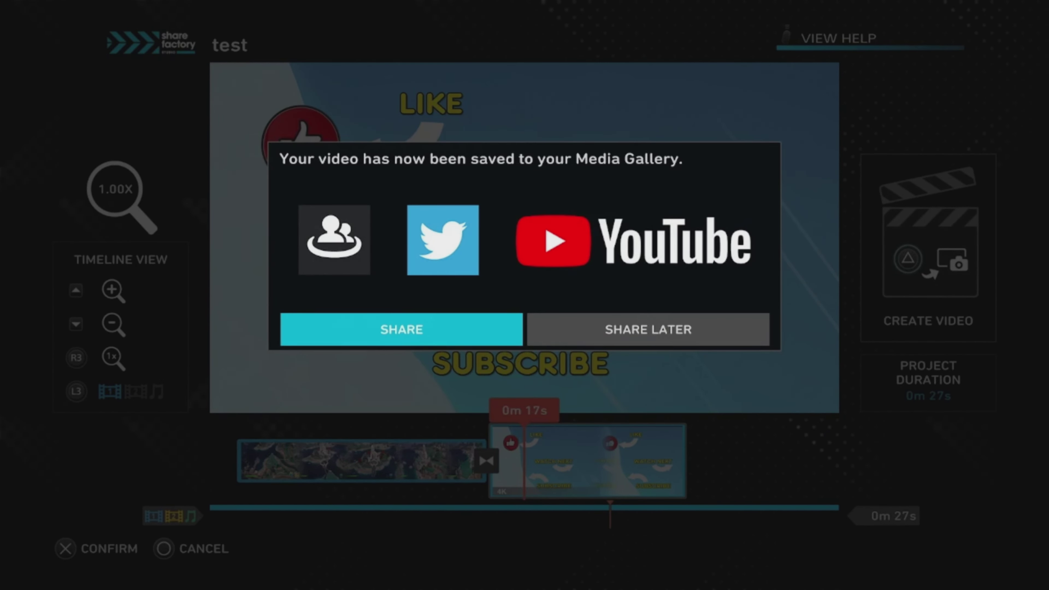
Share the finished video and choose the linked YouTube account as the destination.
key(Right)
key(Left)
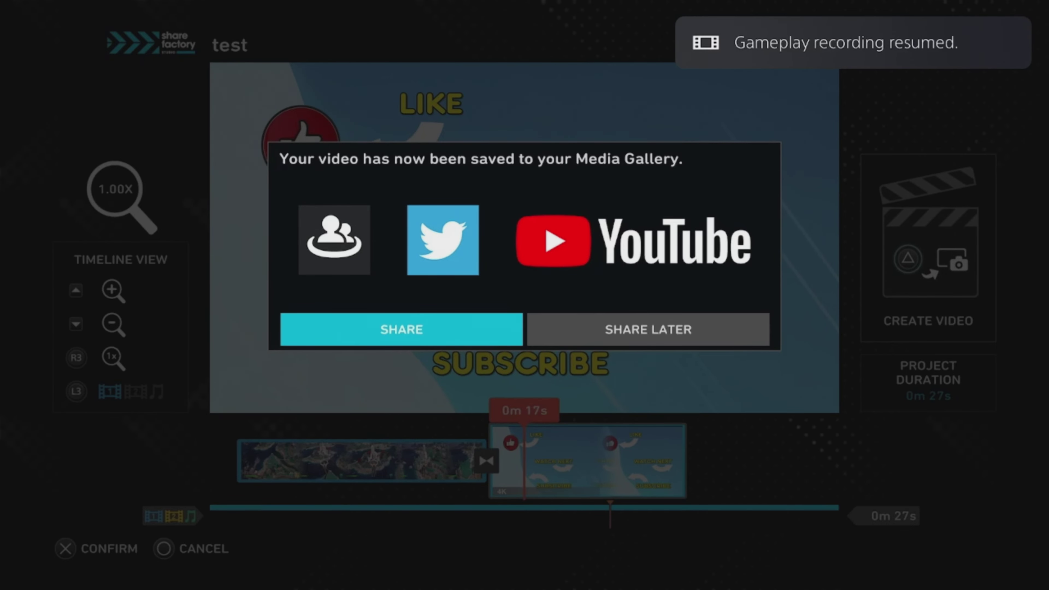
key(Return)
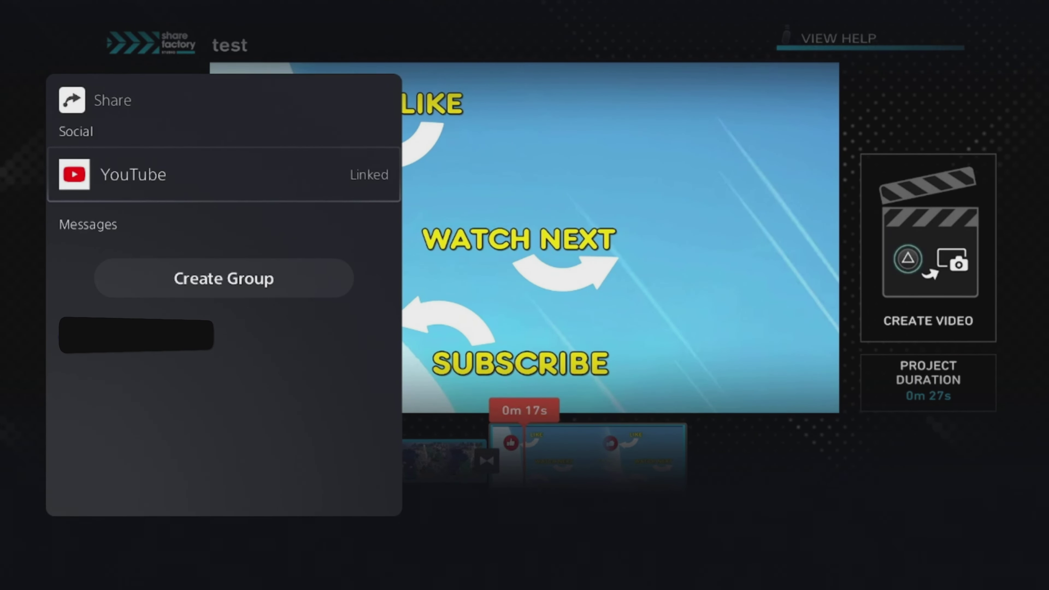
key(Return)
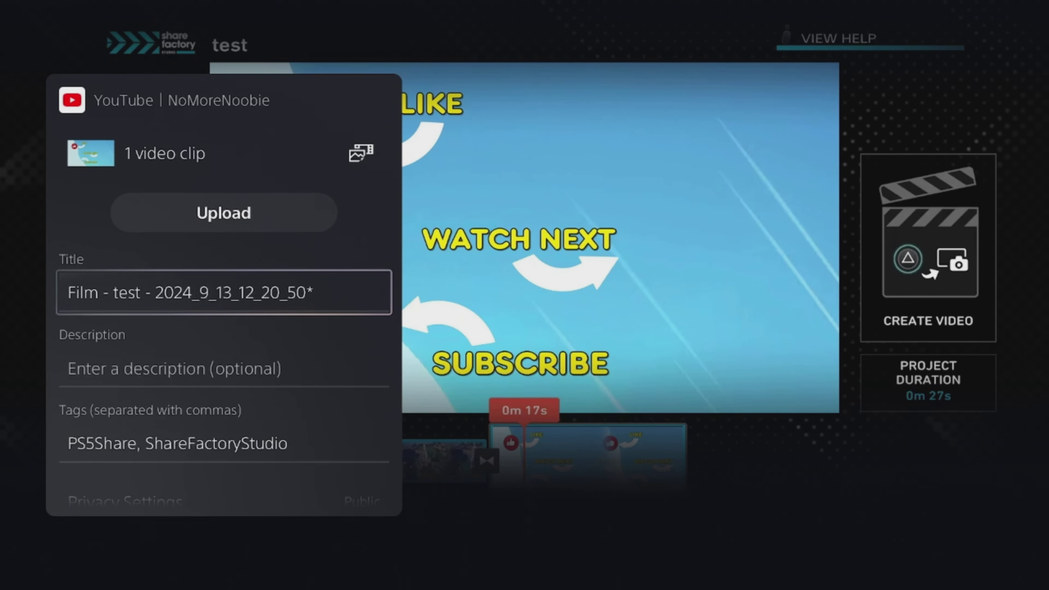
Set the YouTube upload's privacy to Private and upload the video.
key(Down)
key(Down)
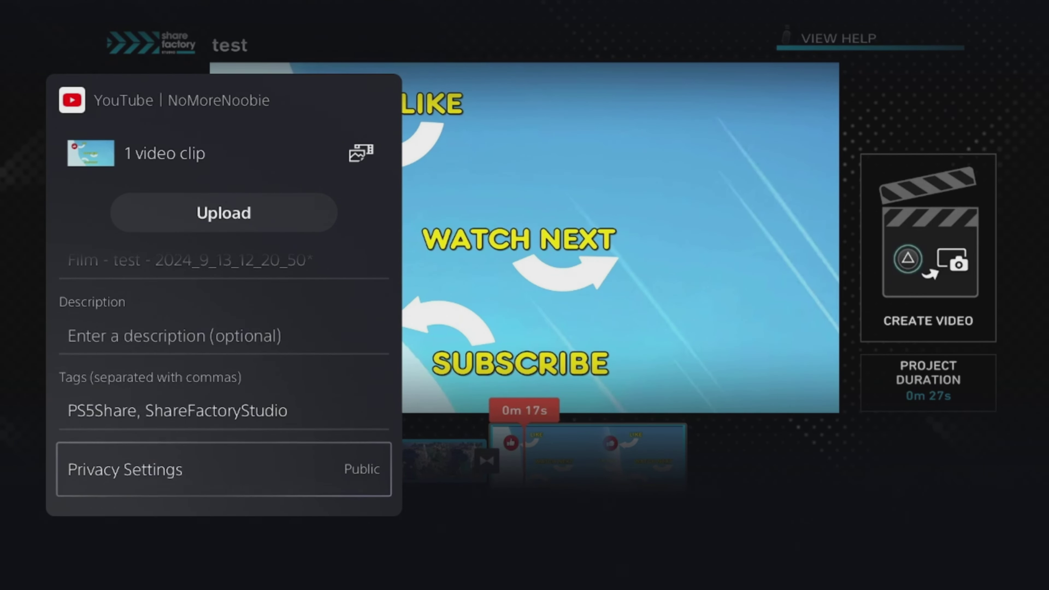
key(Return)
key(Down)
key(Down)
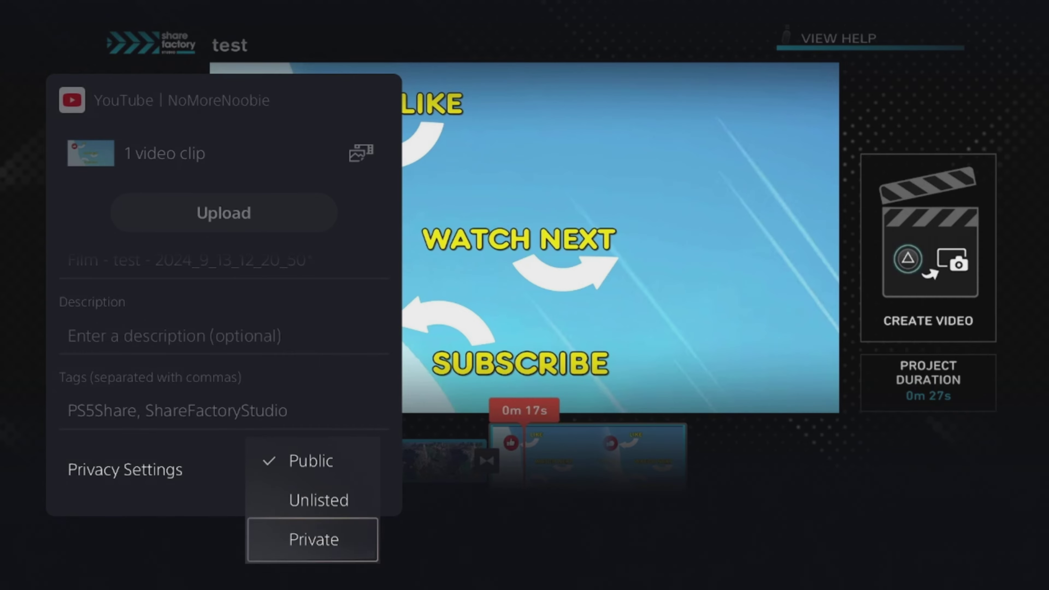
key(Return)
key(Up)
key(Up)
key(Up)
key(Up)
key(Return)
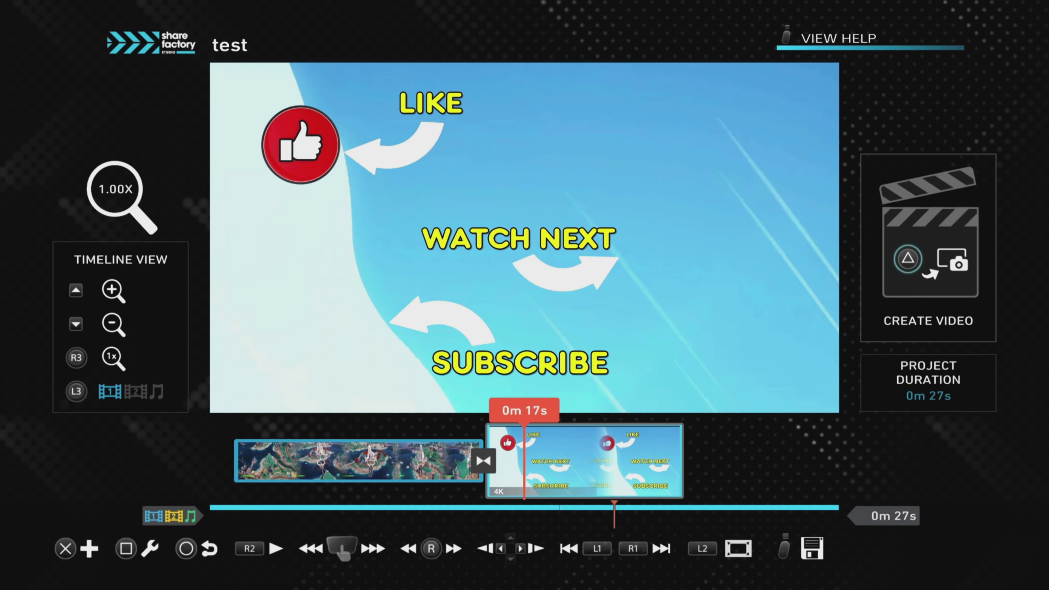
Save the test project and exit to the Video Editor home screen.
key(Escape)
key(Down)
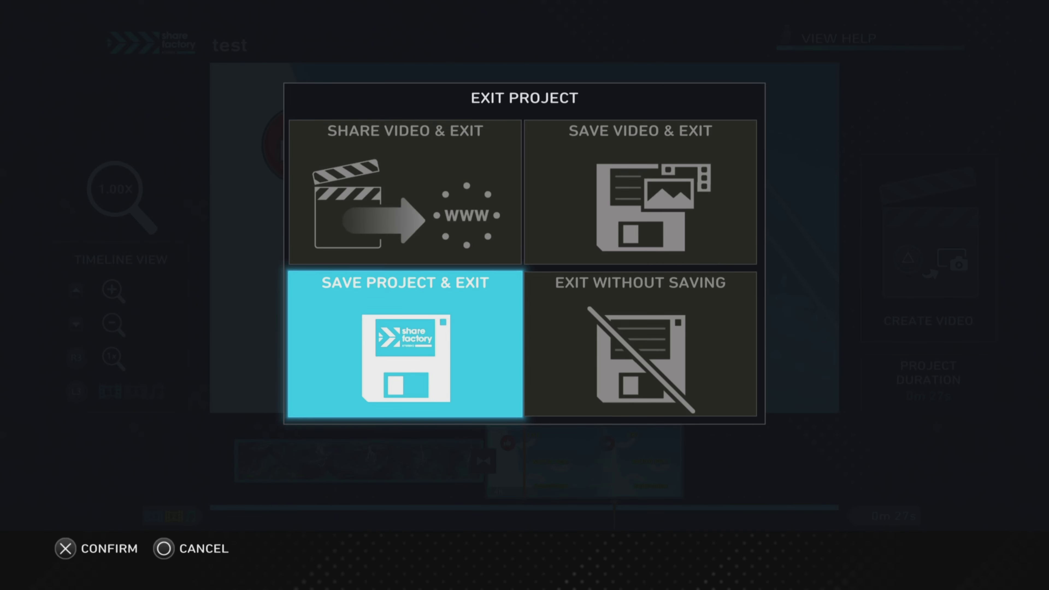
key(Return)
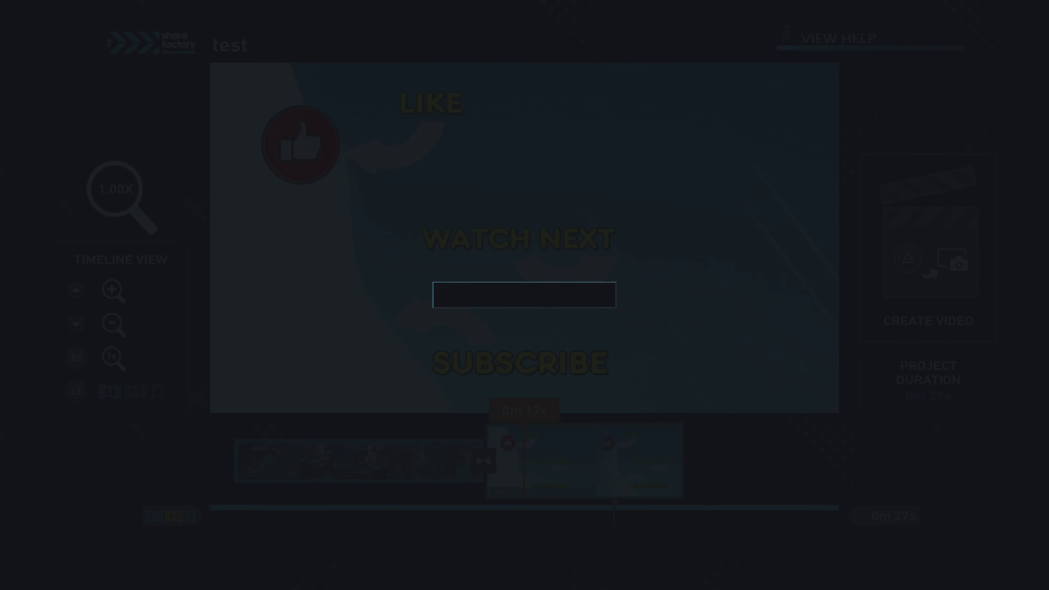
key(Return)
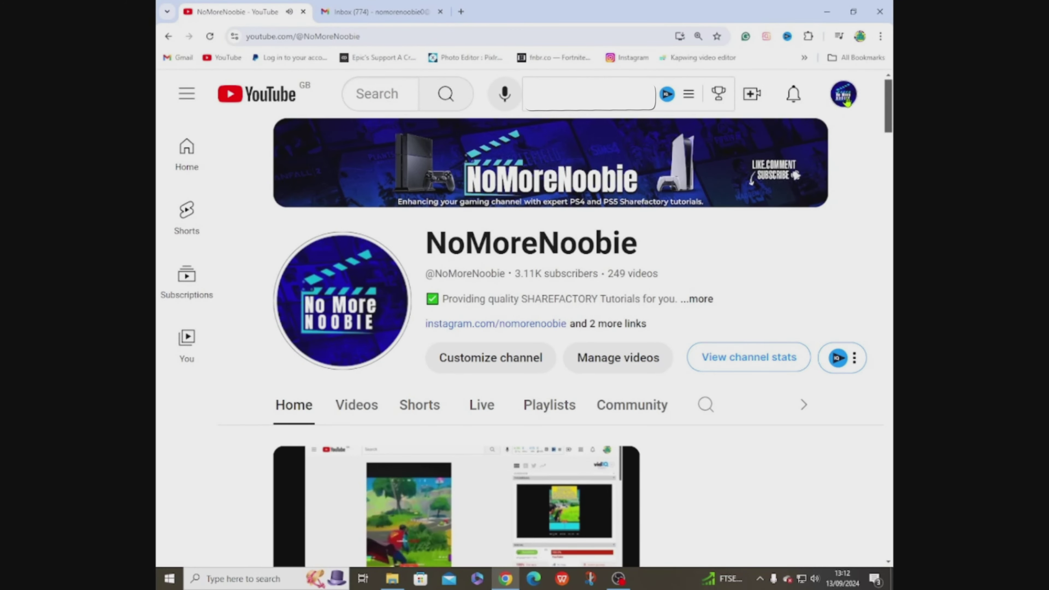
click(846, 101)
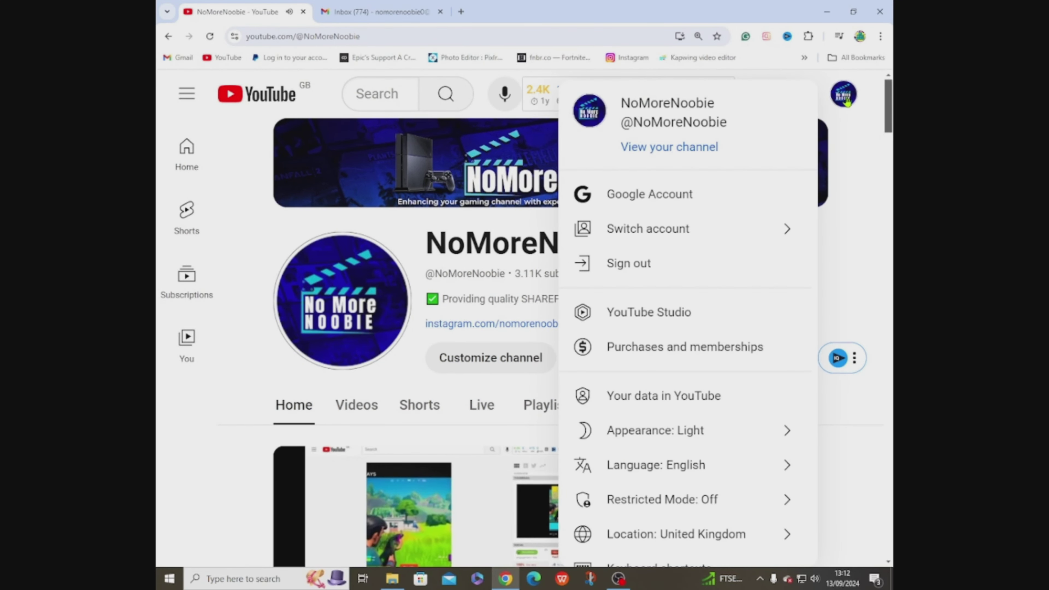
click(698, 309)
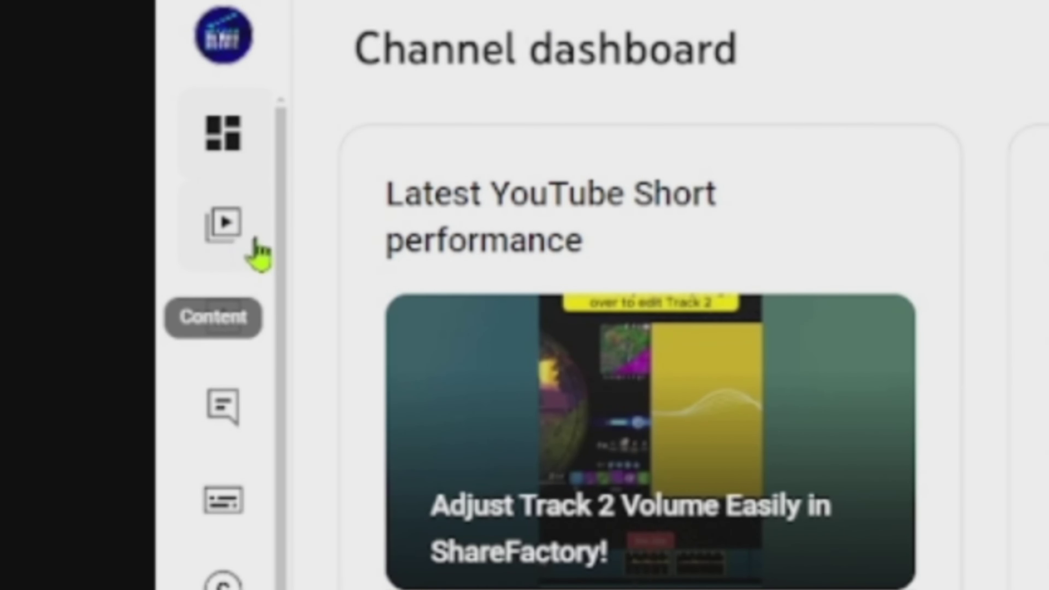
click(256, 248)
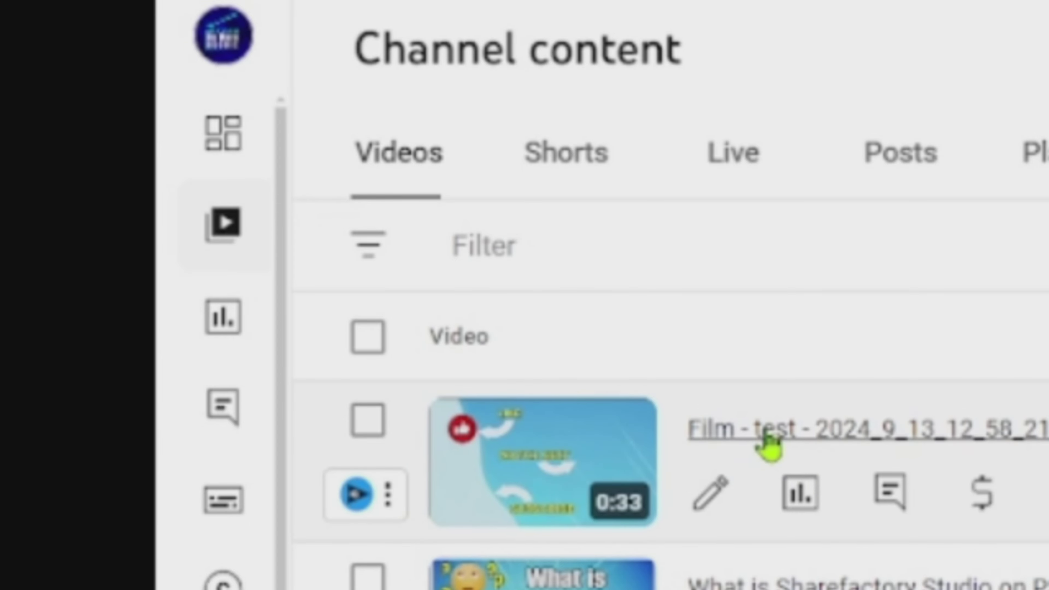
click(824, 433)
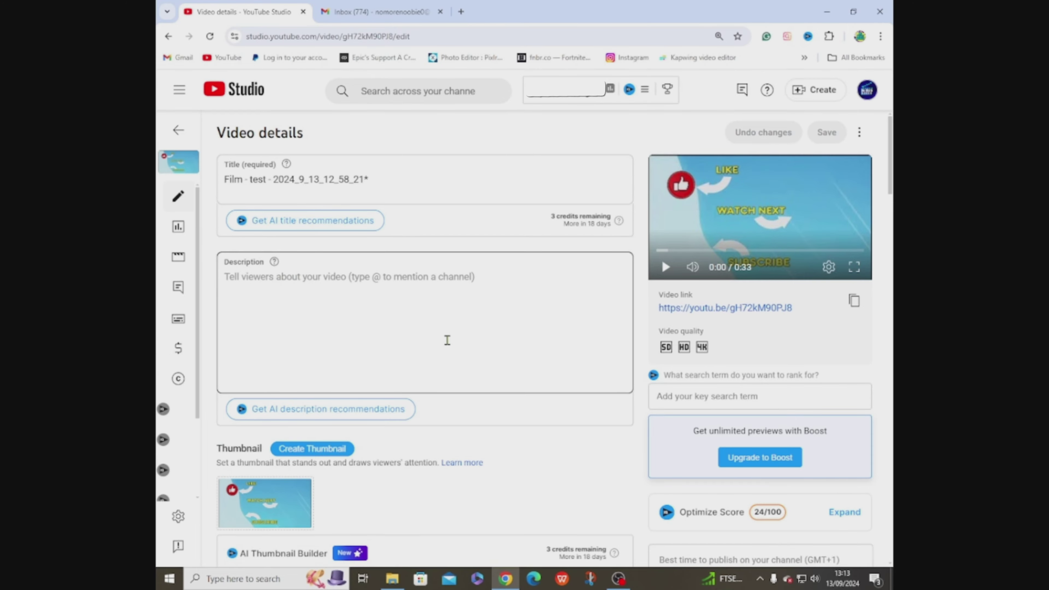
Open the End screen editor from the video's details.
scroll(447, 340, down, 7)
scroll(340, 420, down, 11)
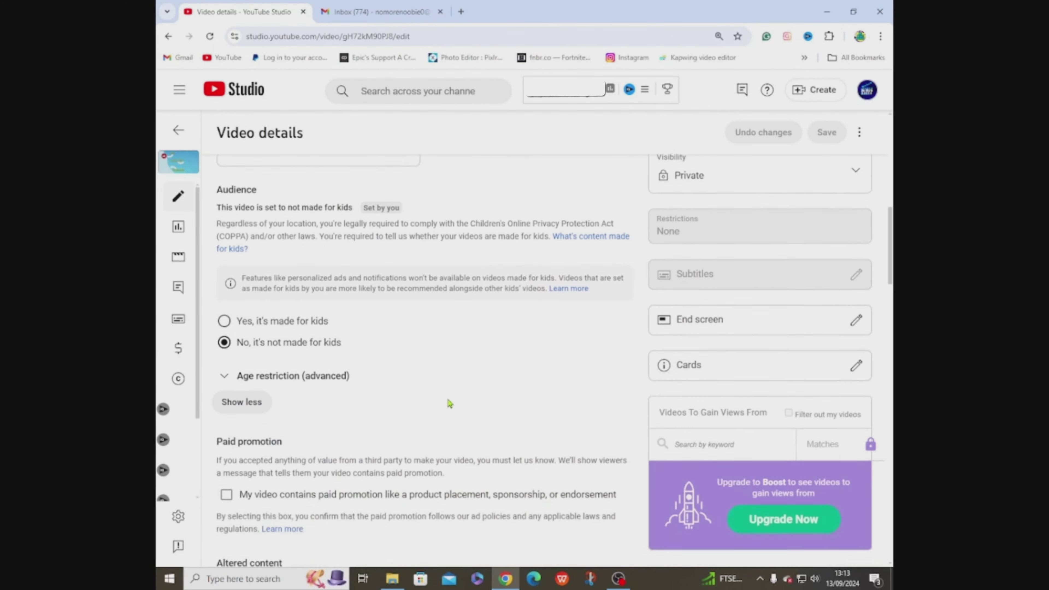
scroll(368, 389, down, 5)
scroll(702, 417, up, 9)
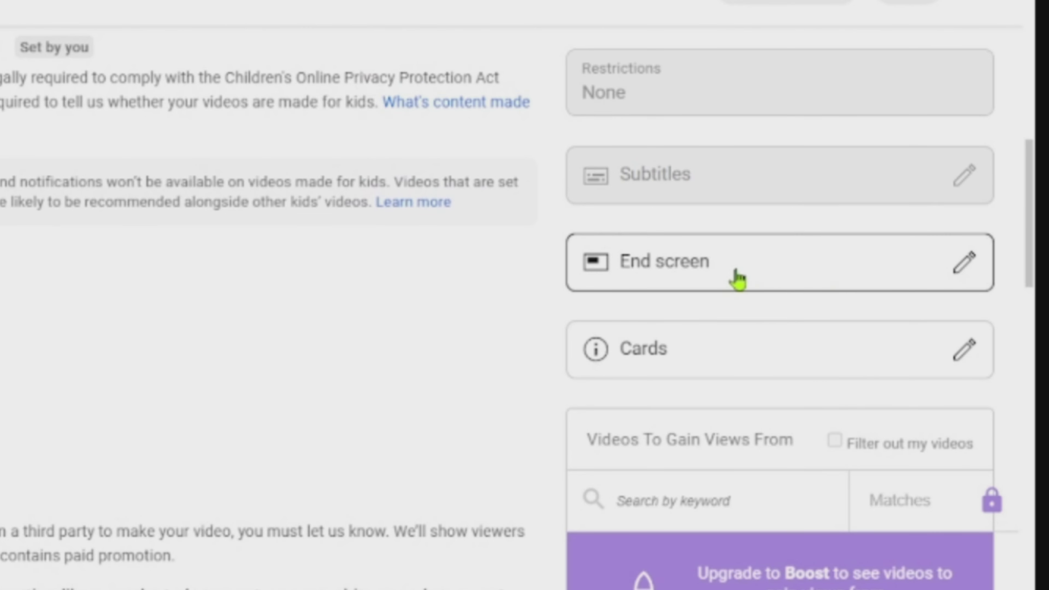
click(735, 279)
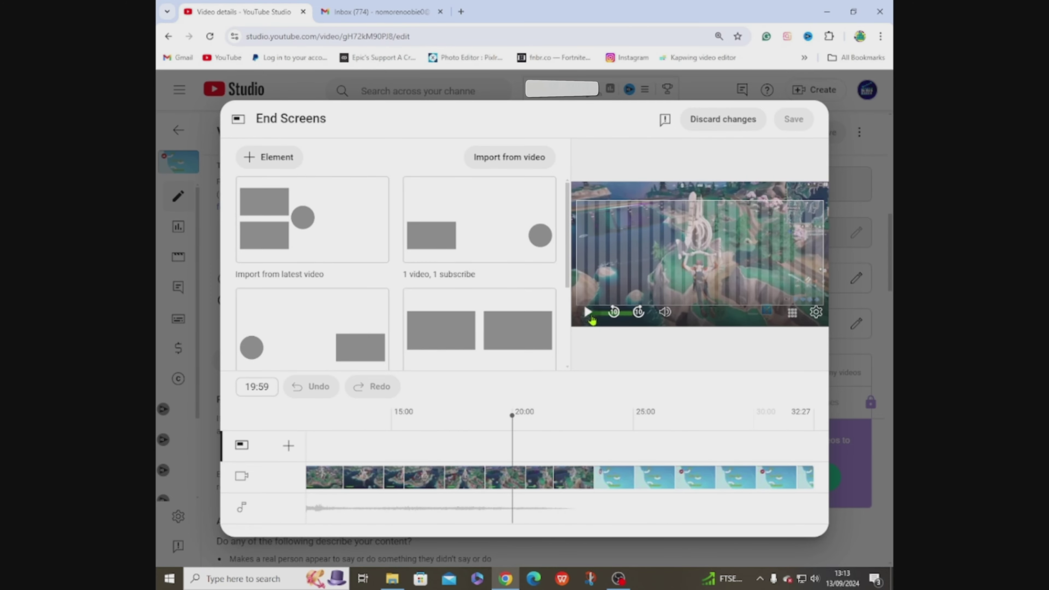
Preview the transition into the outro and place the end screen playhead at 23:20.
click(591, 317)
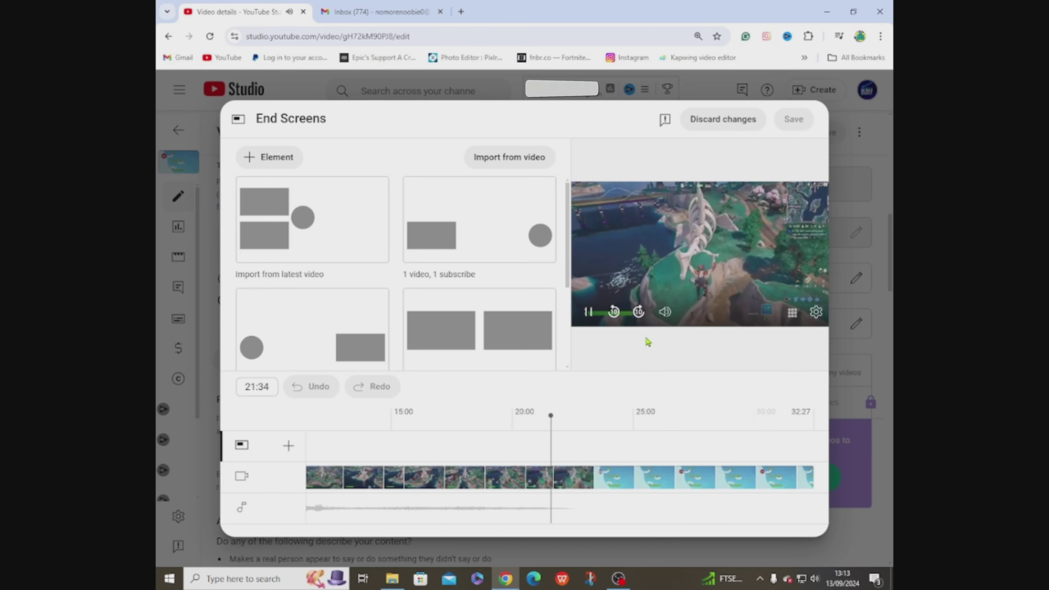
click(589, 314)
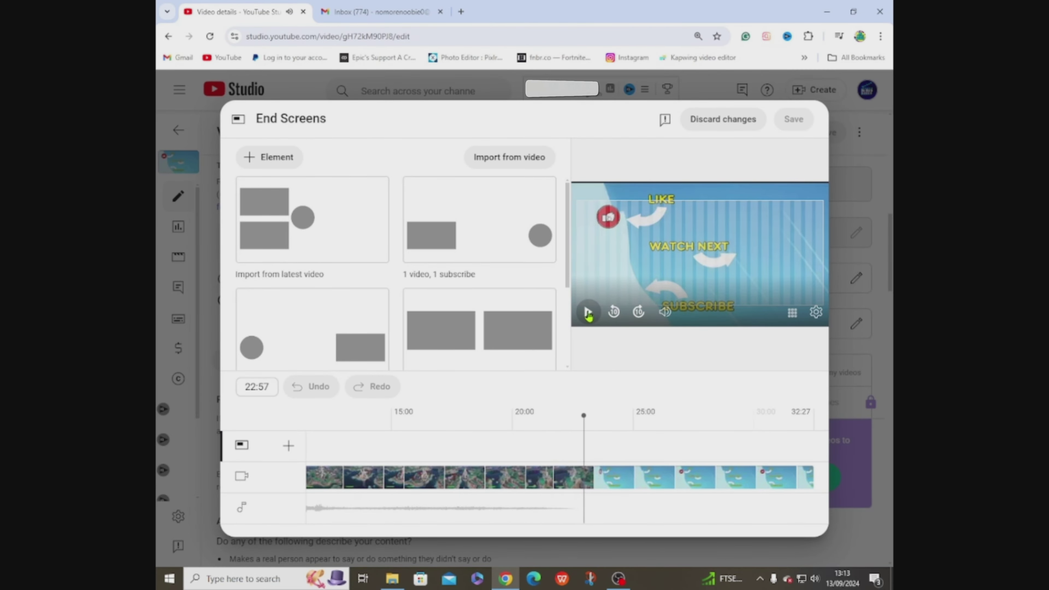
click(589, 315)
click(589, 315)
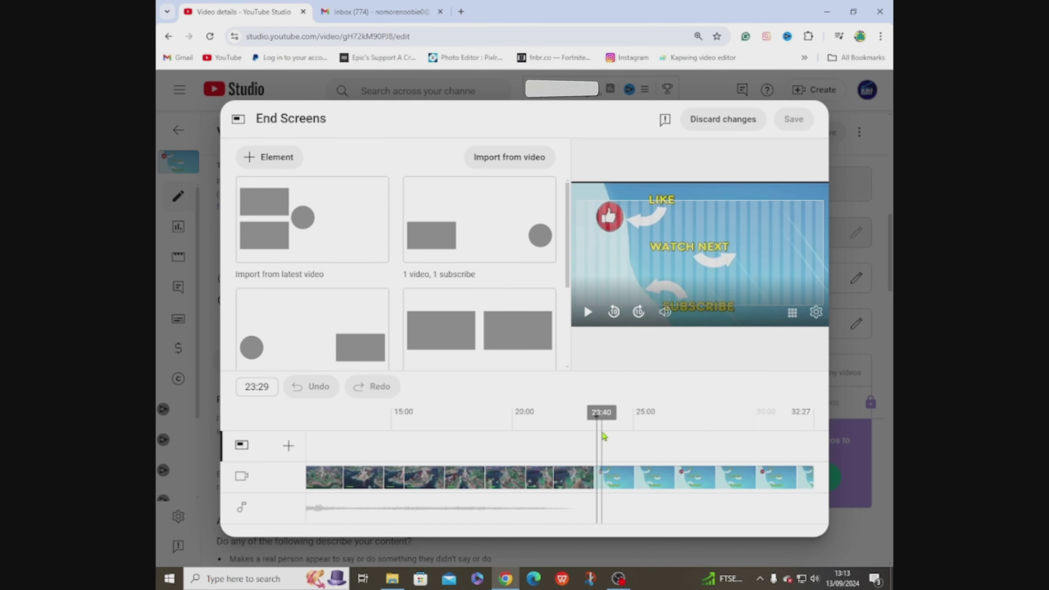
drag(598, 434, 593, 434)
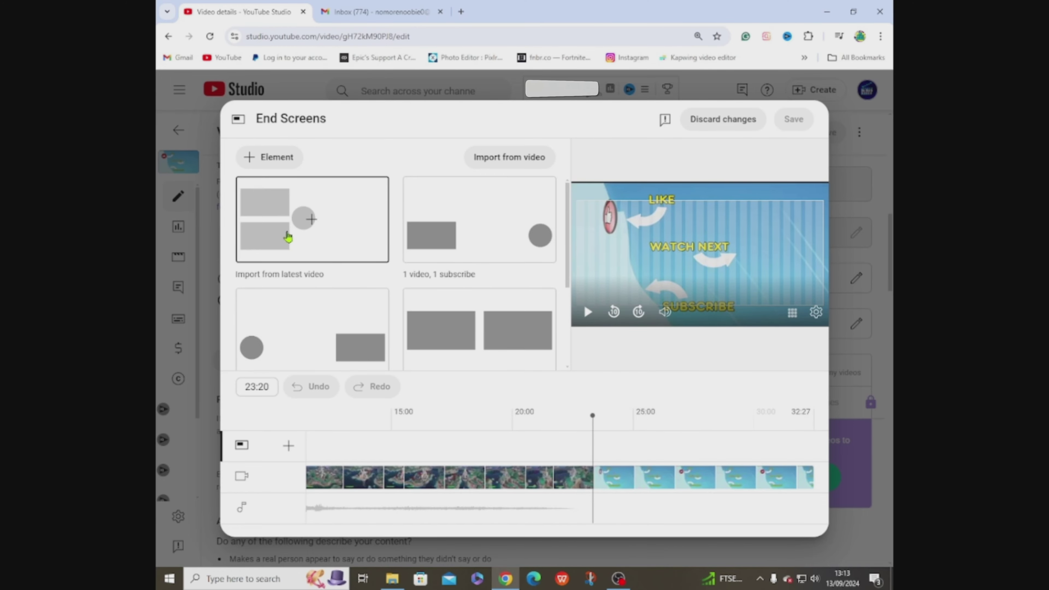
Look through the end screen templates and import the end screen elements from the latest video.
scroll(405, 323, down, 3)
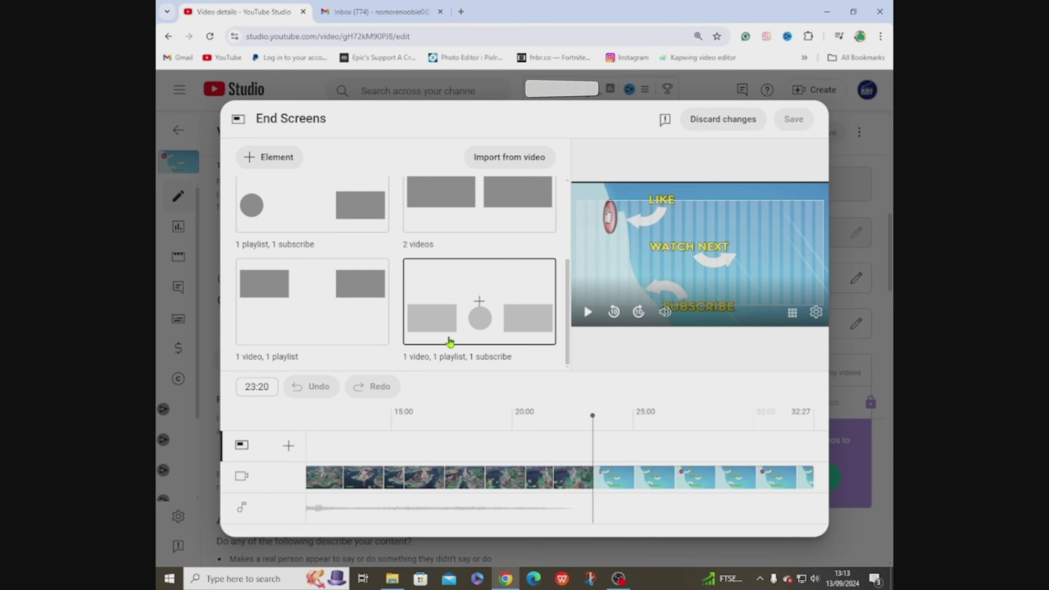
scroll(498, 326, up, 5)
click(343, 252)
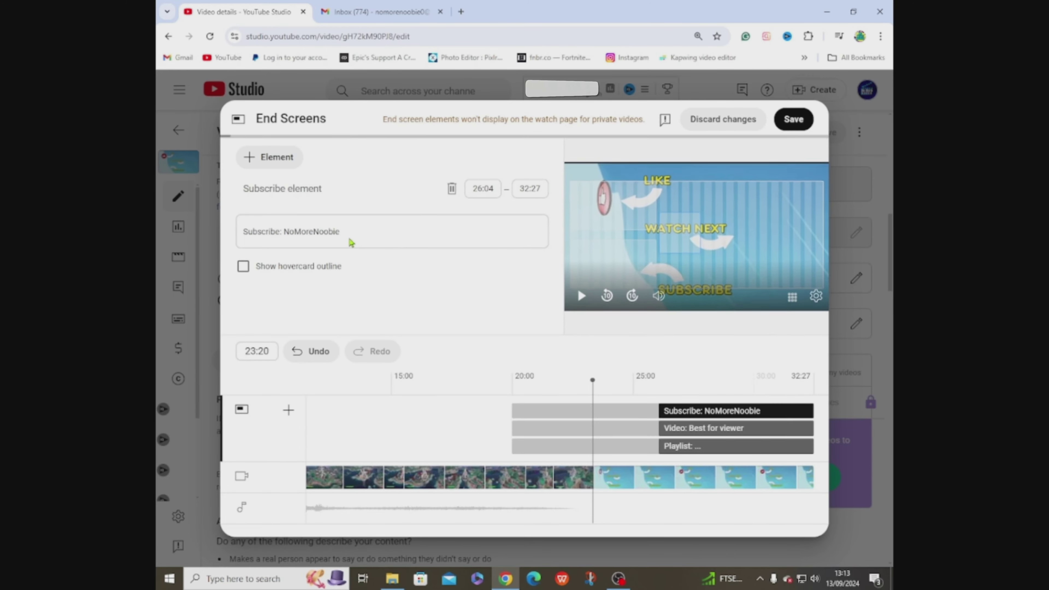